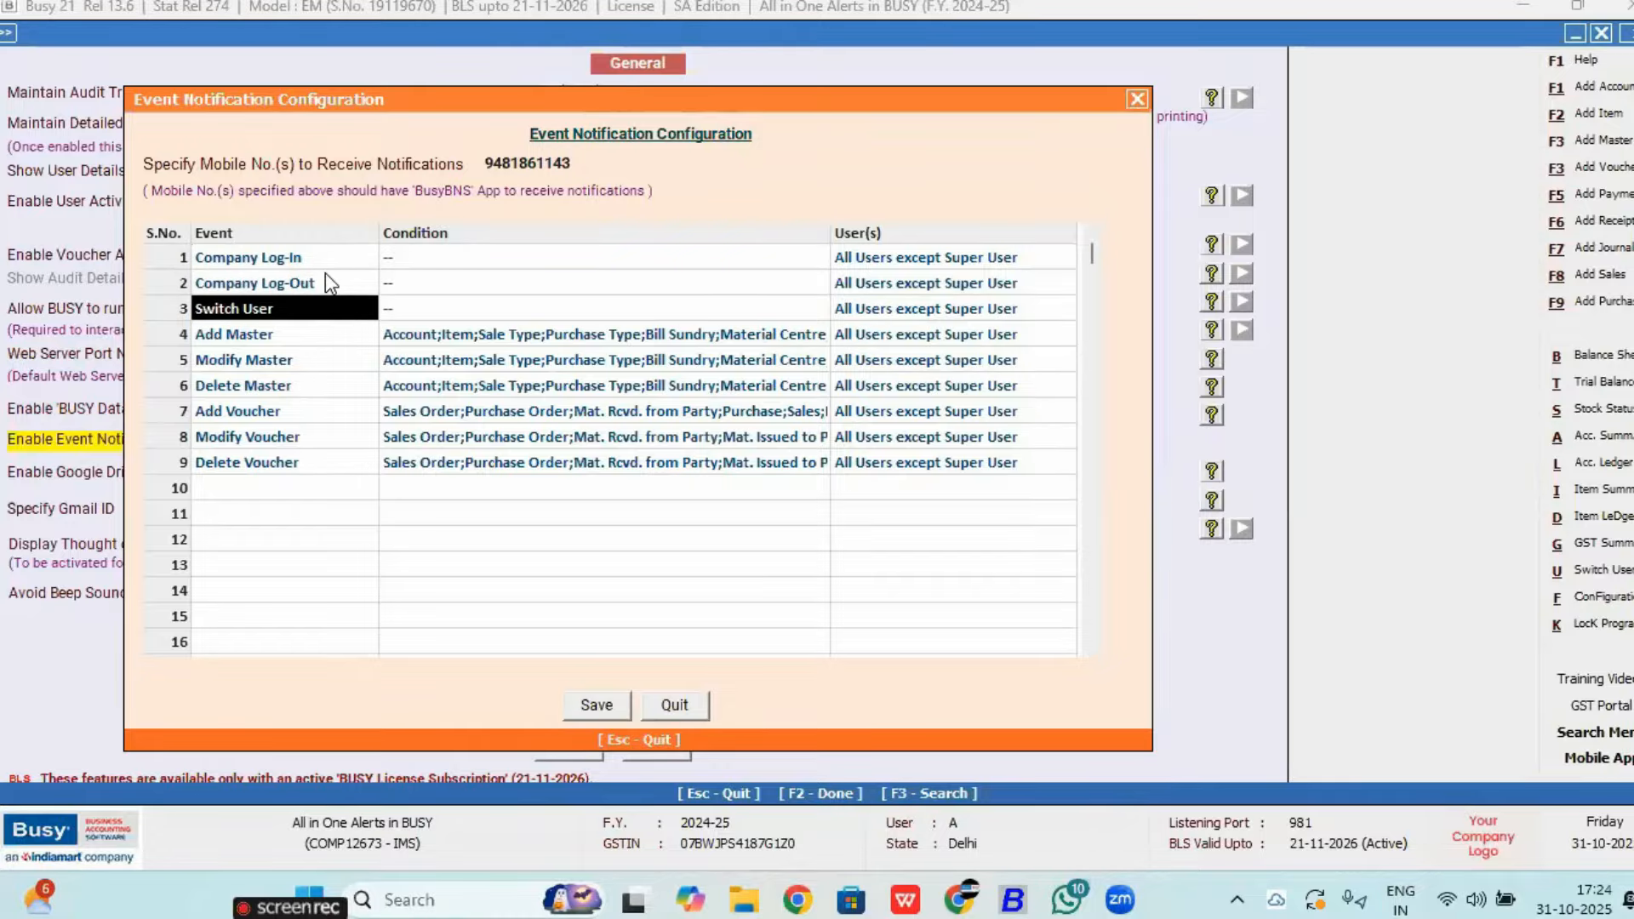
# Step: Step through the event rows and remove the stray Delete Master entry from row 10
pyautogui.press('Down')
pyautogui.press('Down')
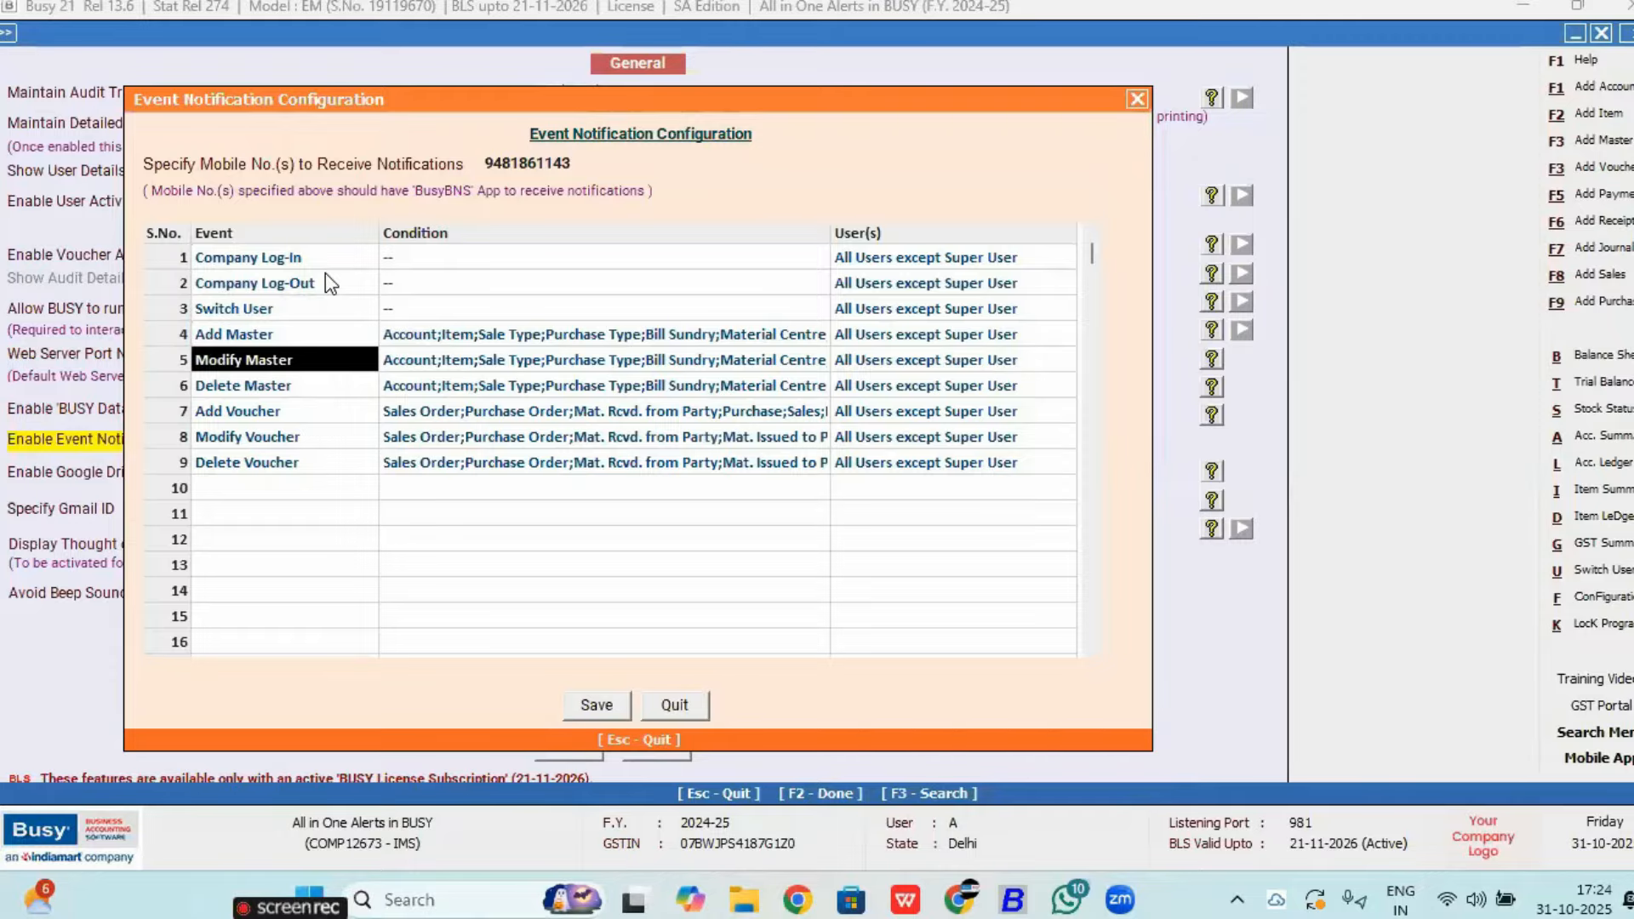
pyautogui.press('Down')
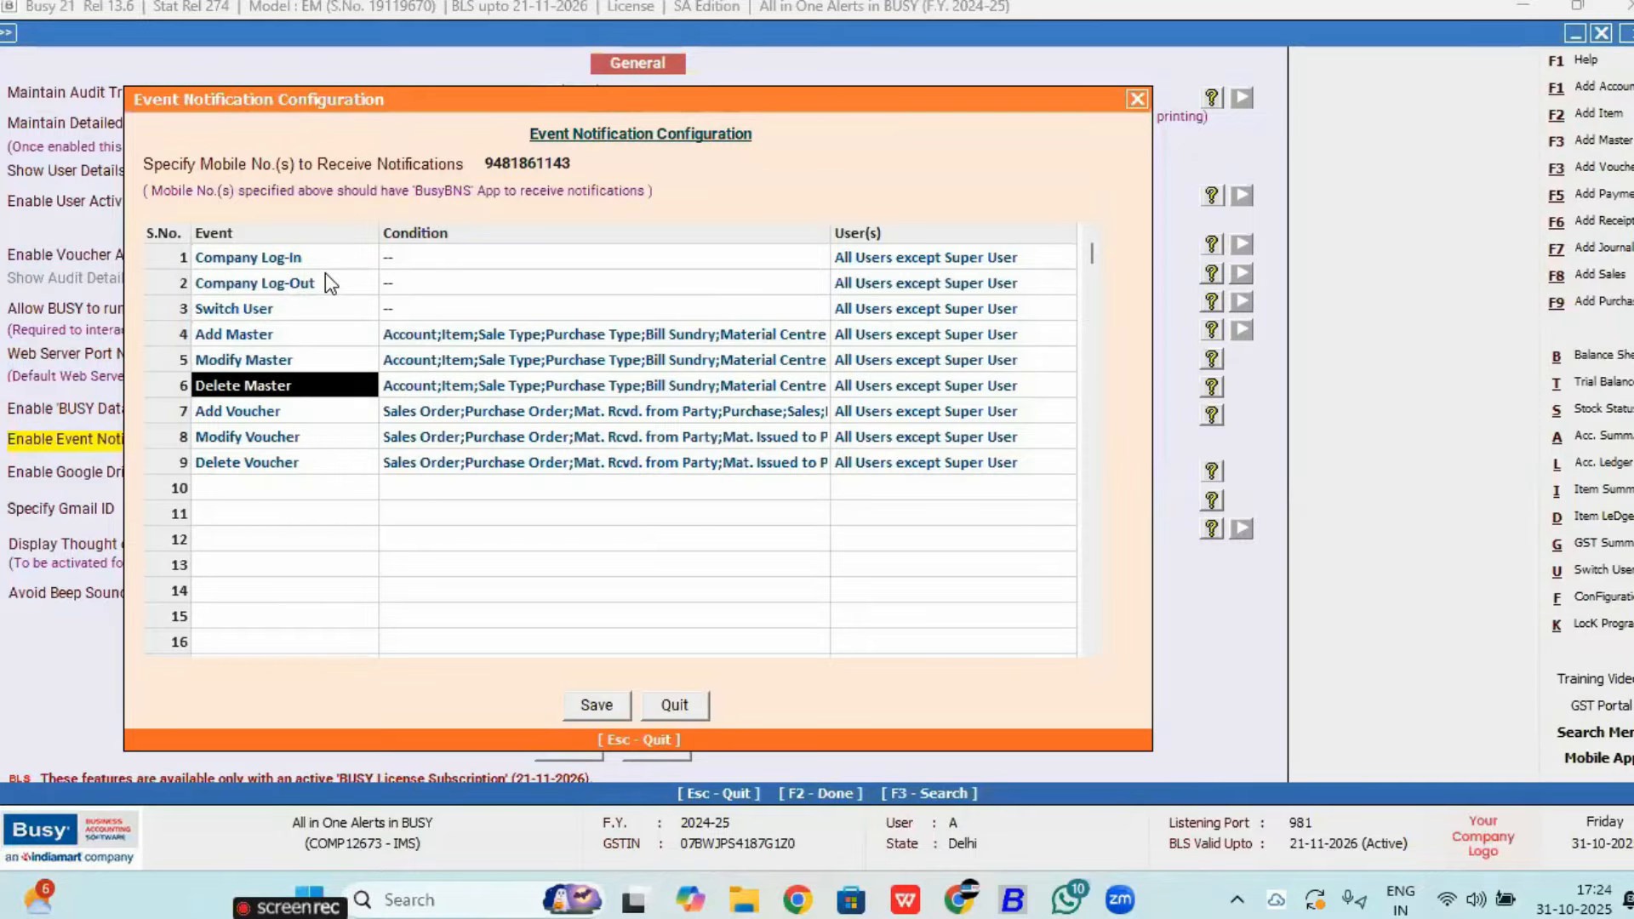
pyautogui.press('Down')
pyautogui.press('Down')
pyautogui.press('Down')
pyautogui.press('Down')
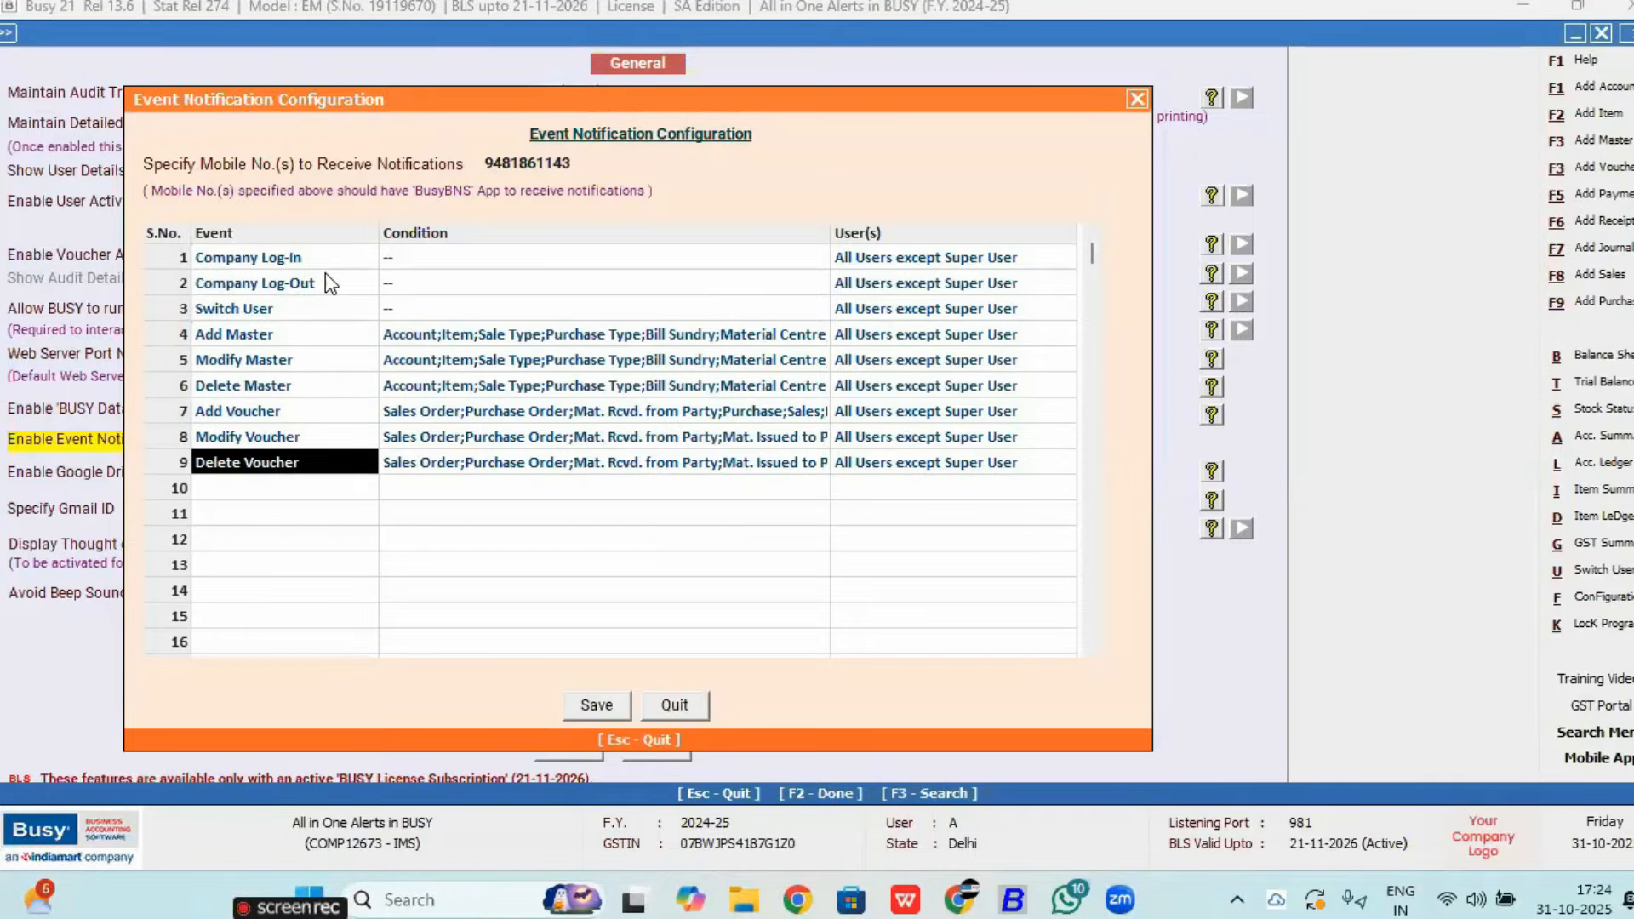
pyautogui.write('d')
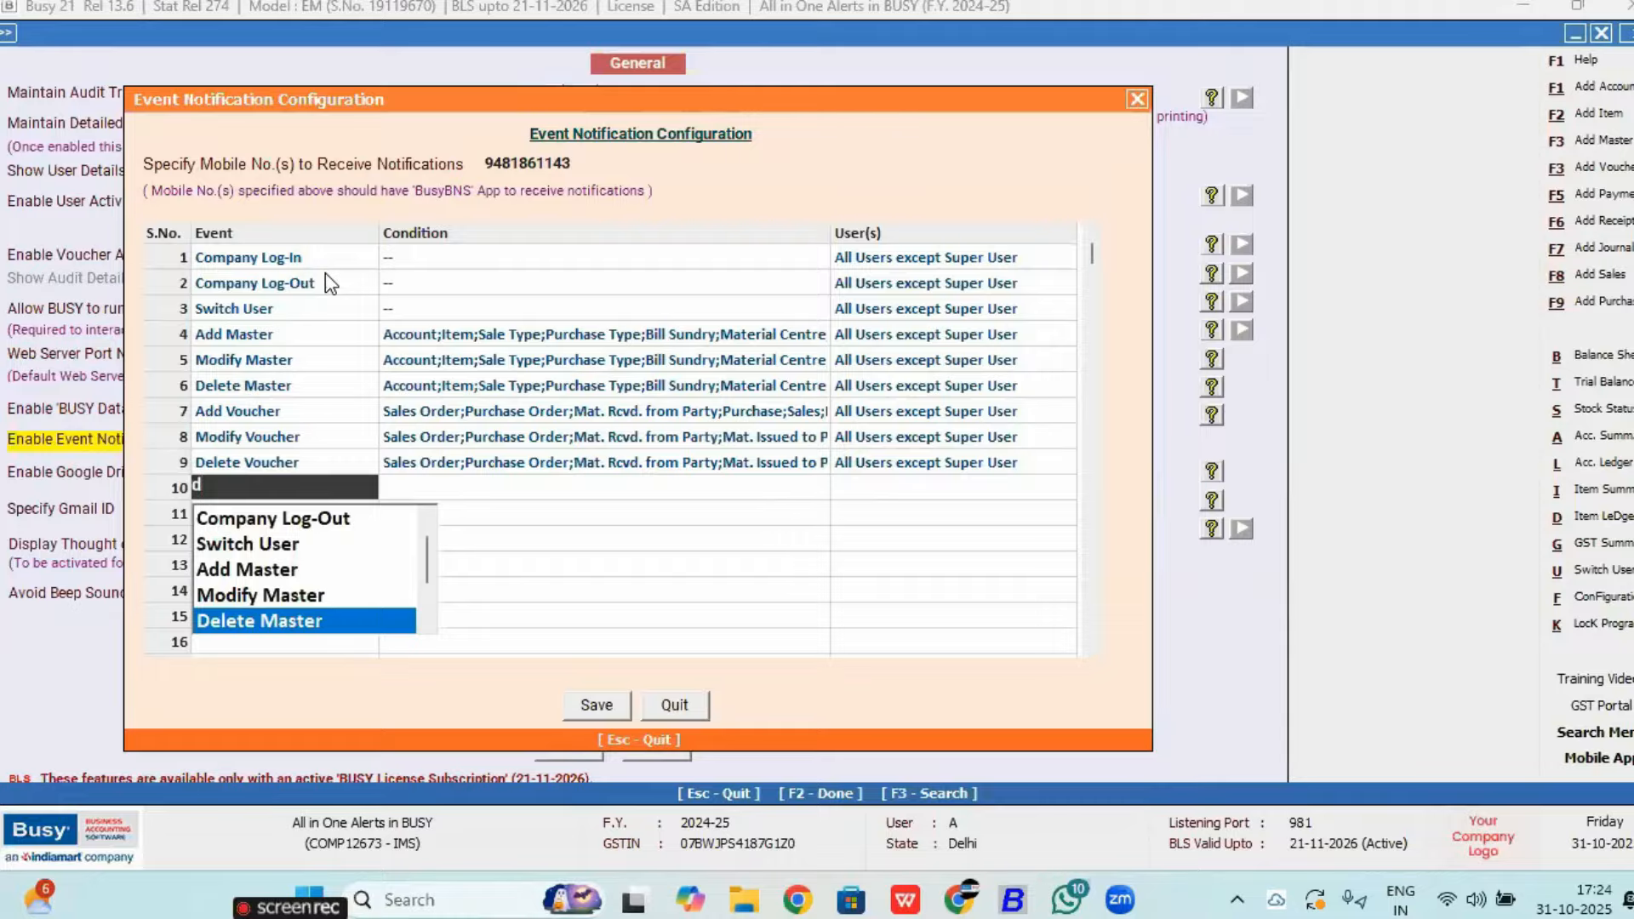
pyautogui.press('Return')
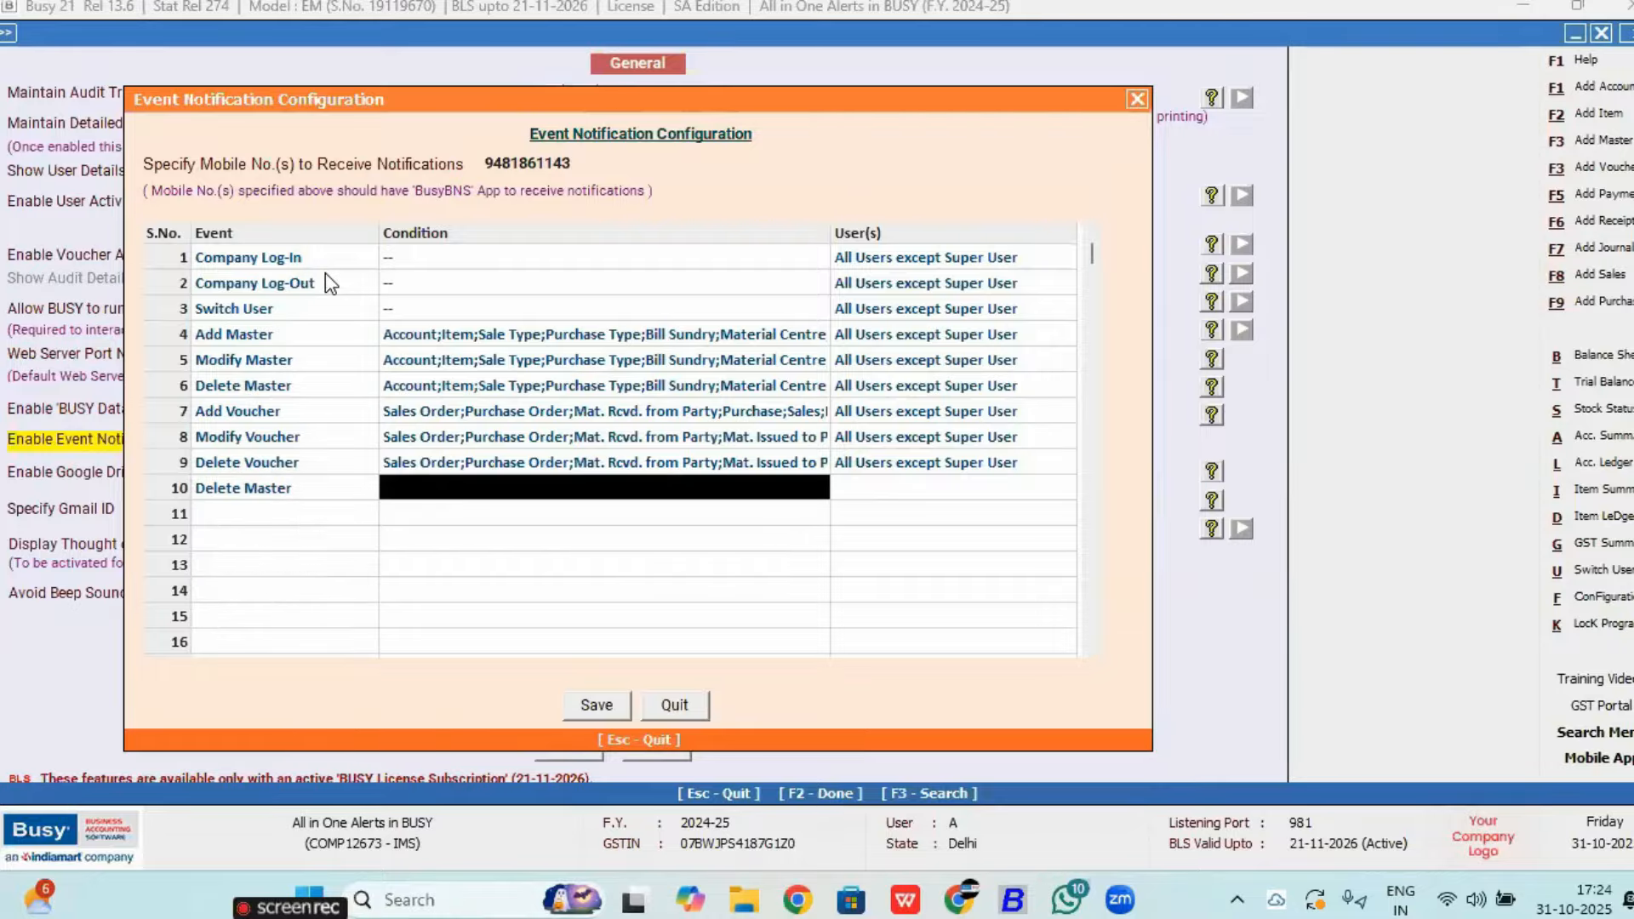
pyautogui.press('F9')
# Step: Recheck the Modify Voucher and Add Master settings, then close the Event Notification Configuration
pyautogui.press('Right')
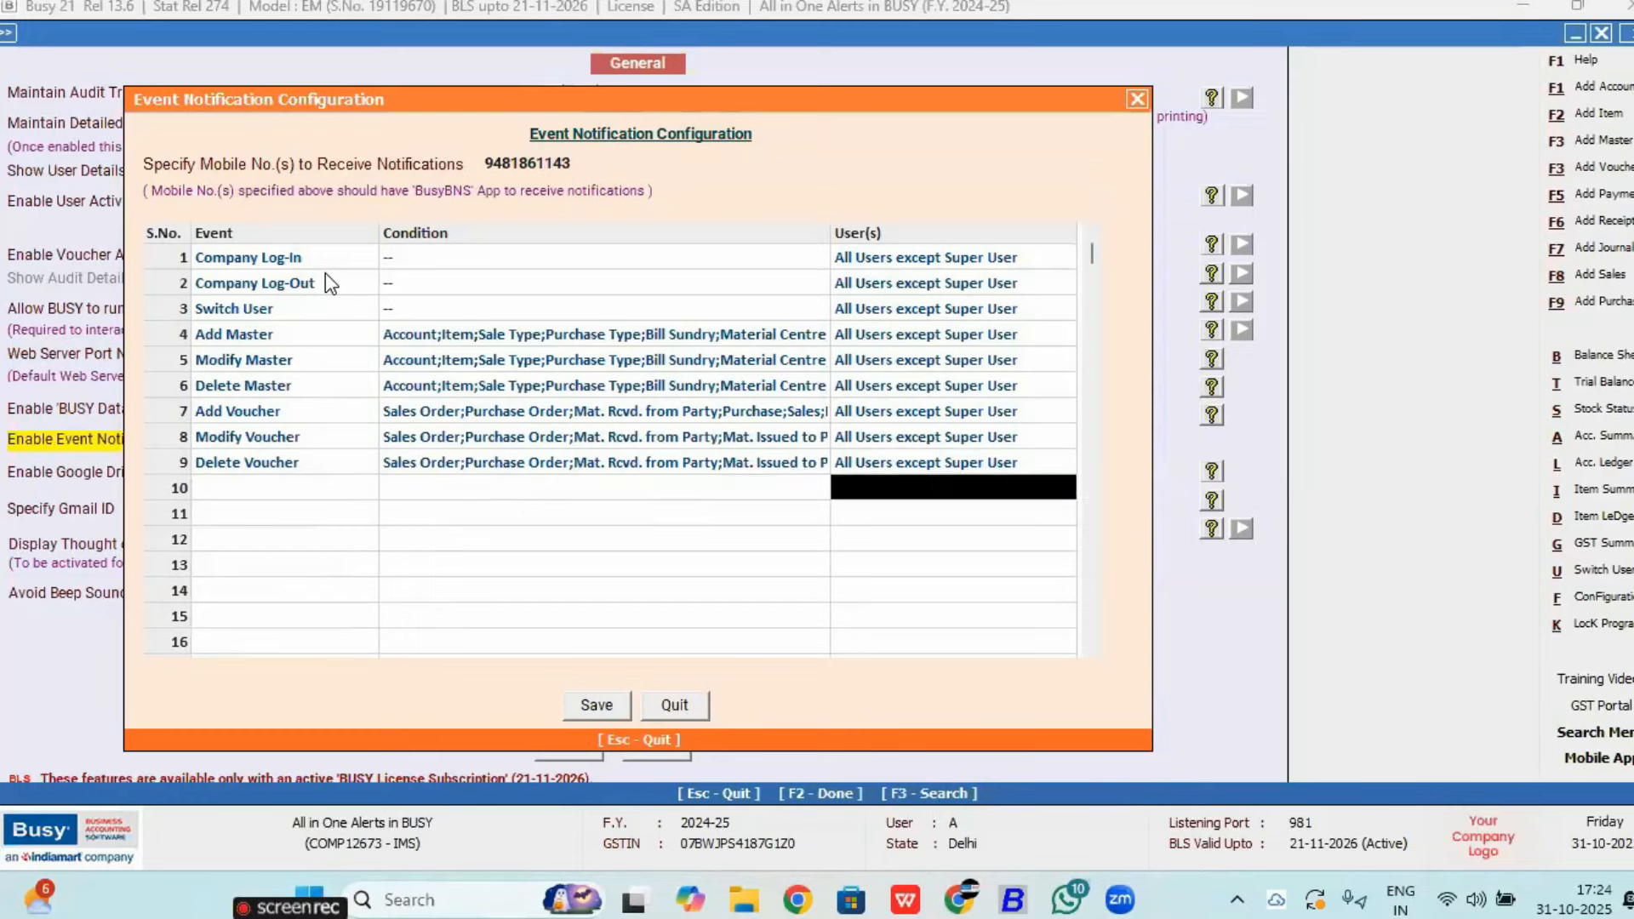
pyautogui.press('Up')
pyautogui.press('Up')
pyautogui.press('Left')
pyautogui.press('Right')
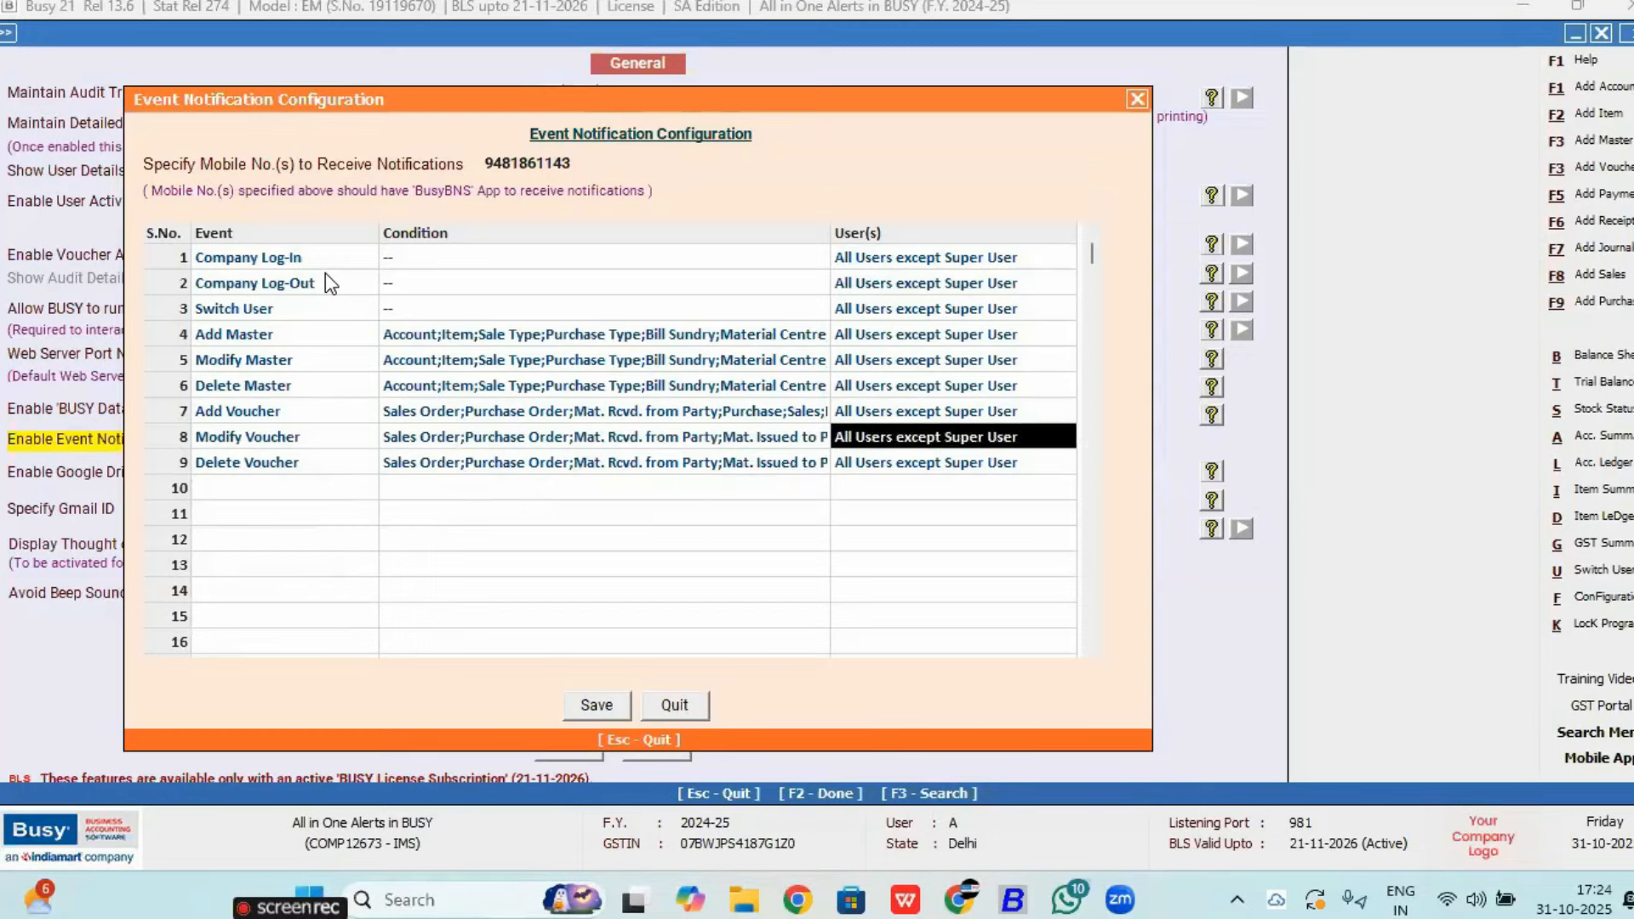
pyautogui.press('Up')
pyautogui.press('Up')
pyautogui.press('Up')
pyautogui.press('Up')
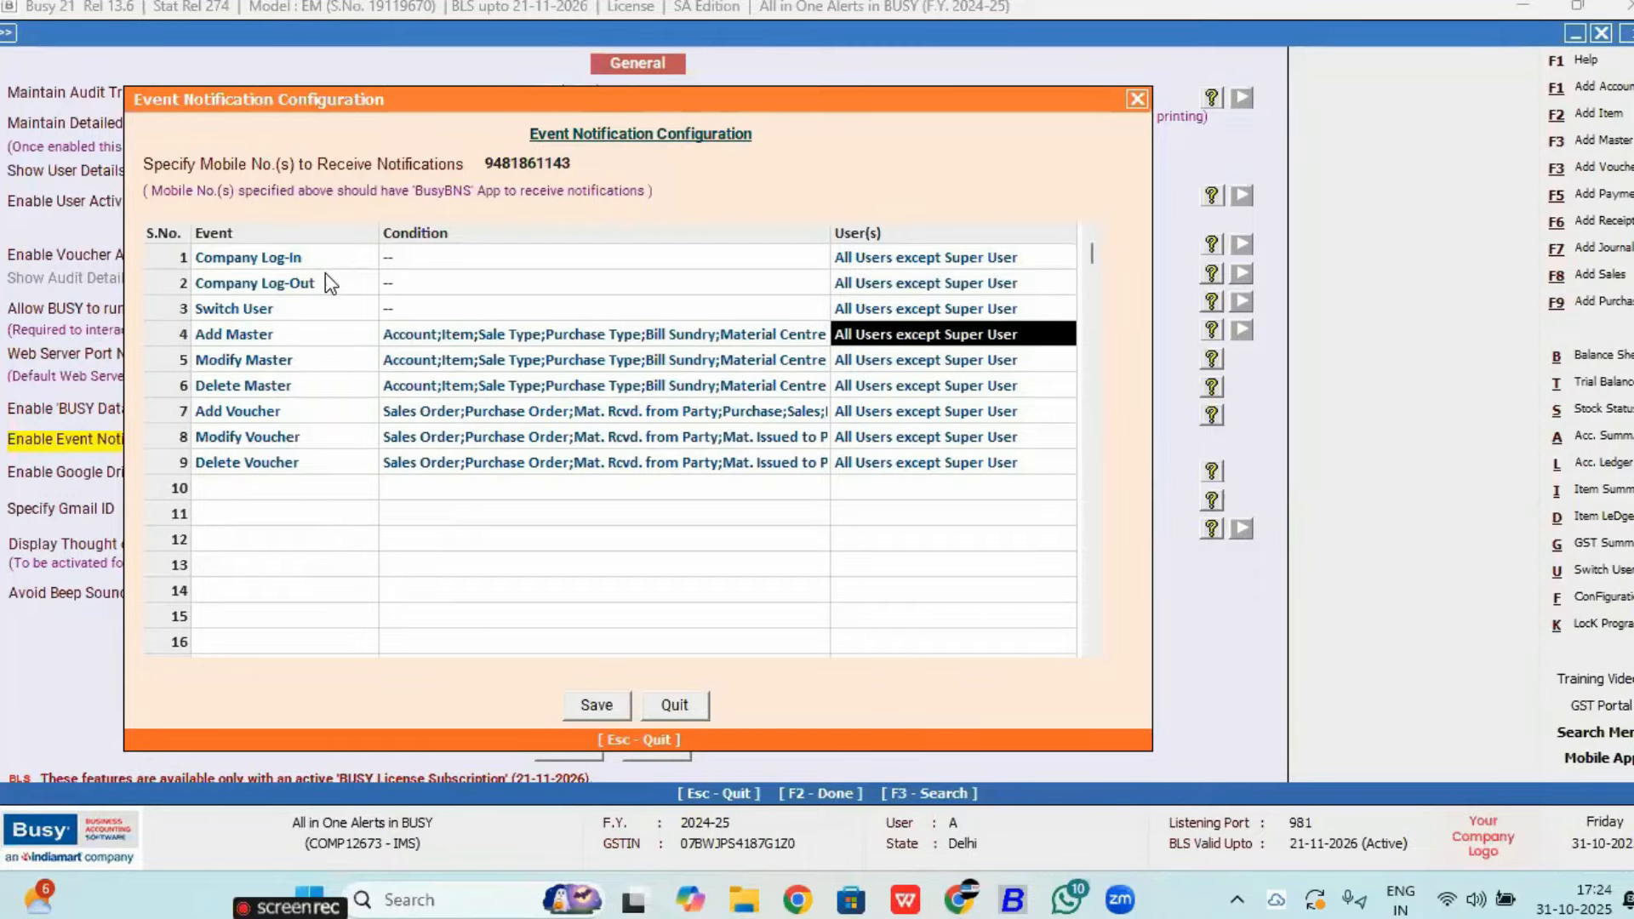
pyautogui.press('Escape')
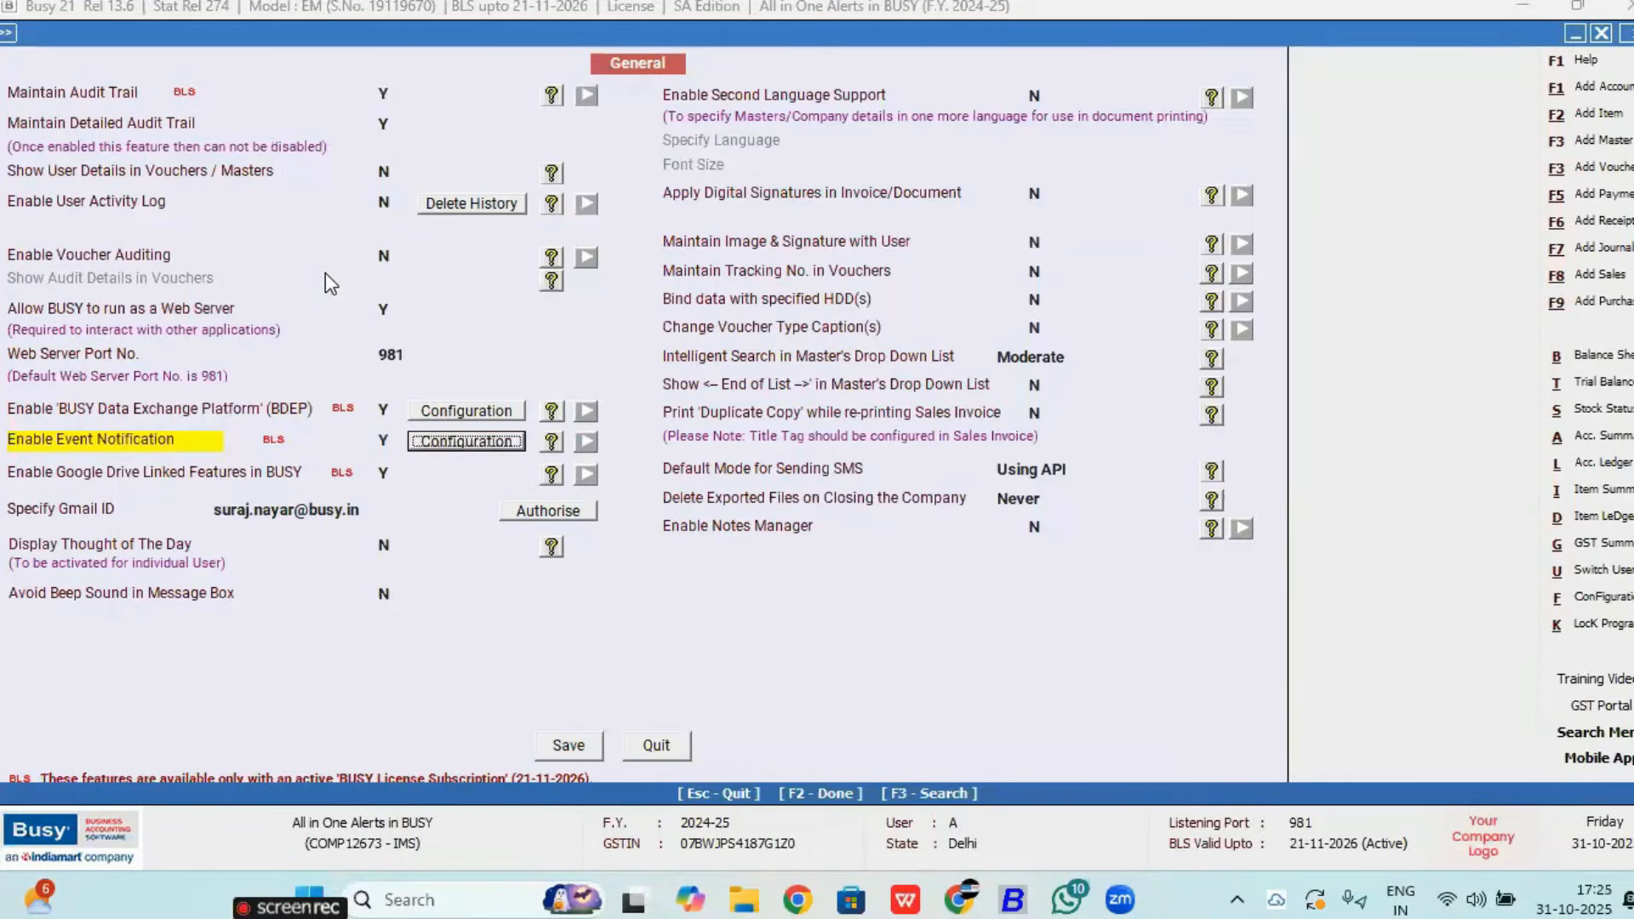
# Step: Save the General settings and open item 0059 PALLA in Modify Item Master
pyautogui.press('F2')
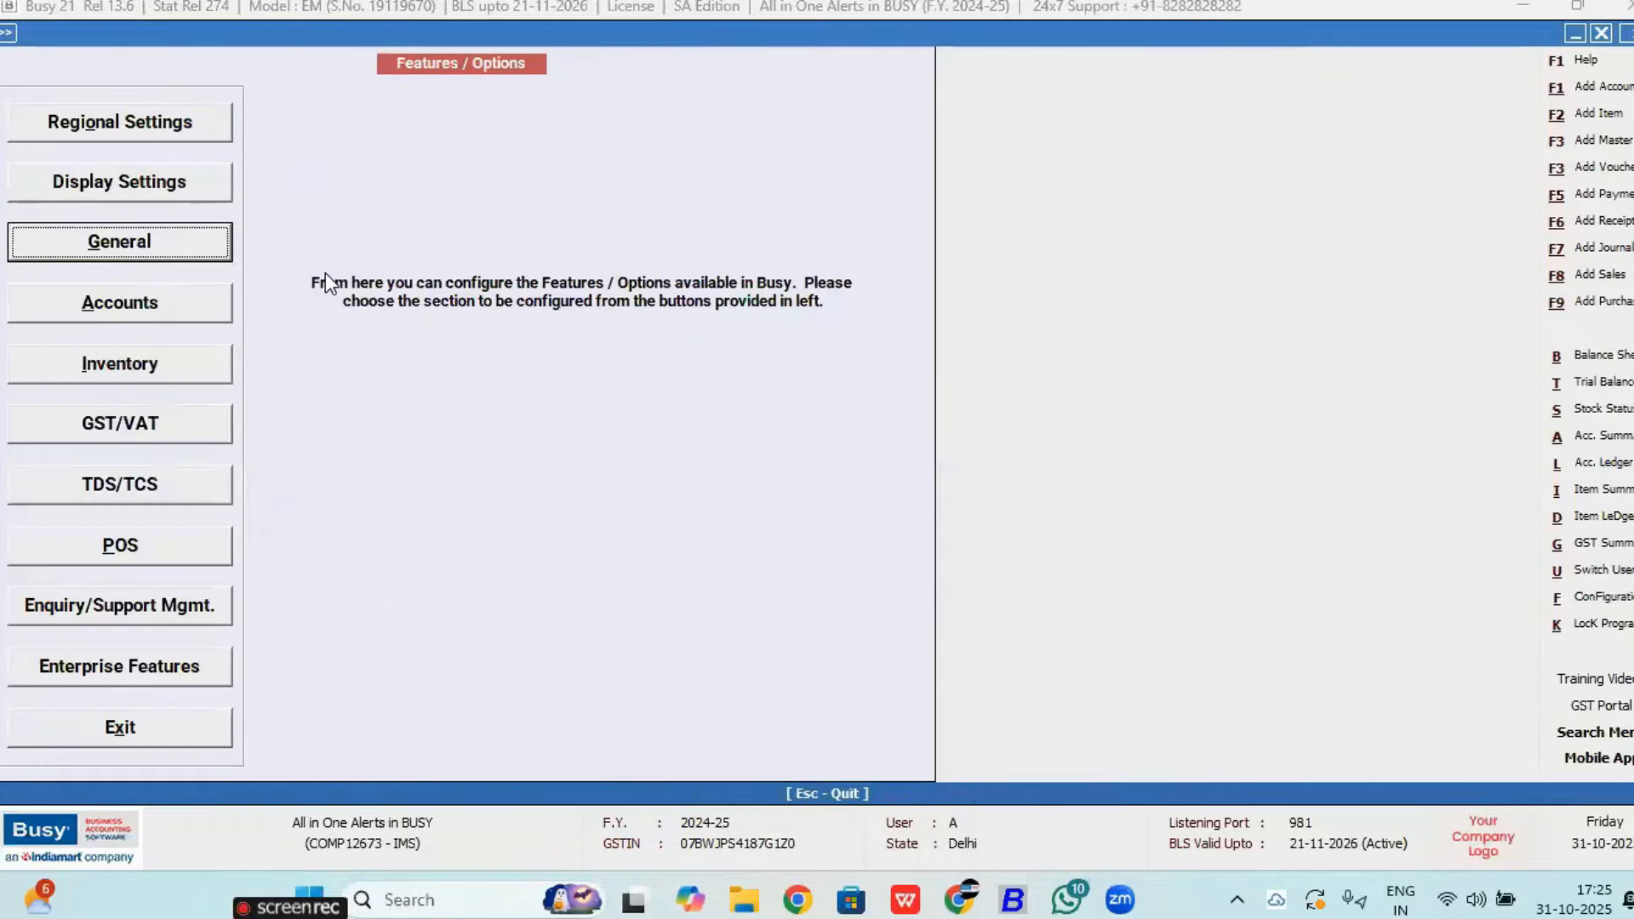
pyautogui.press('Escape')
pyautogui.press('Escape')
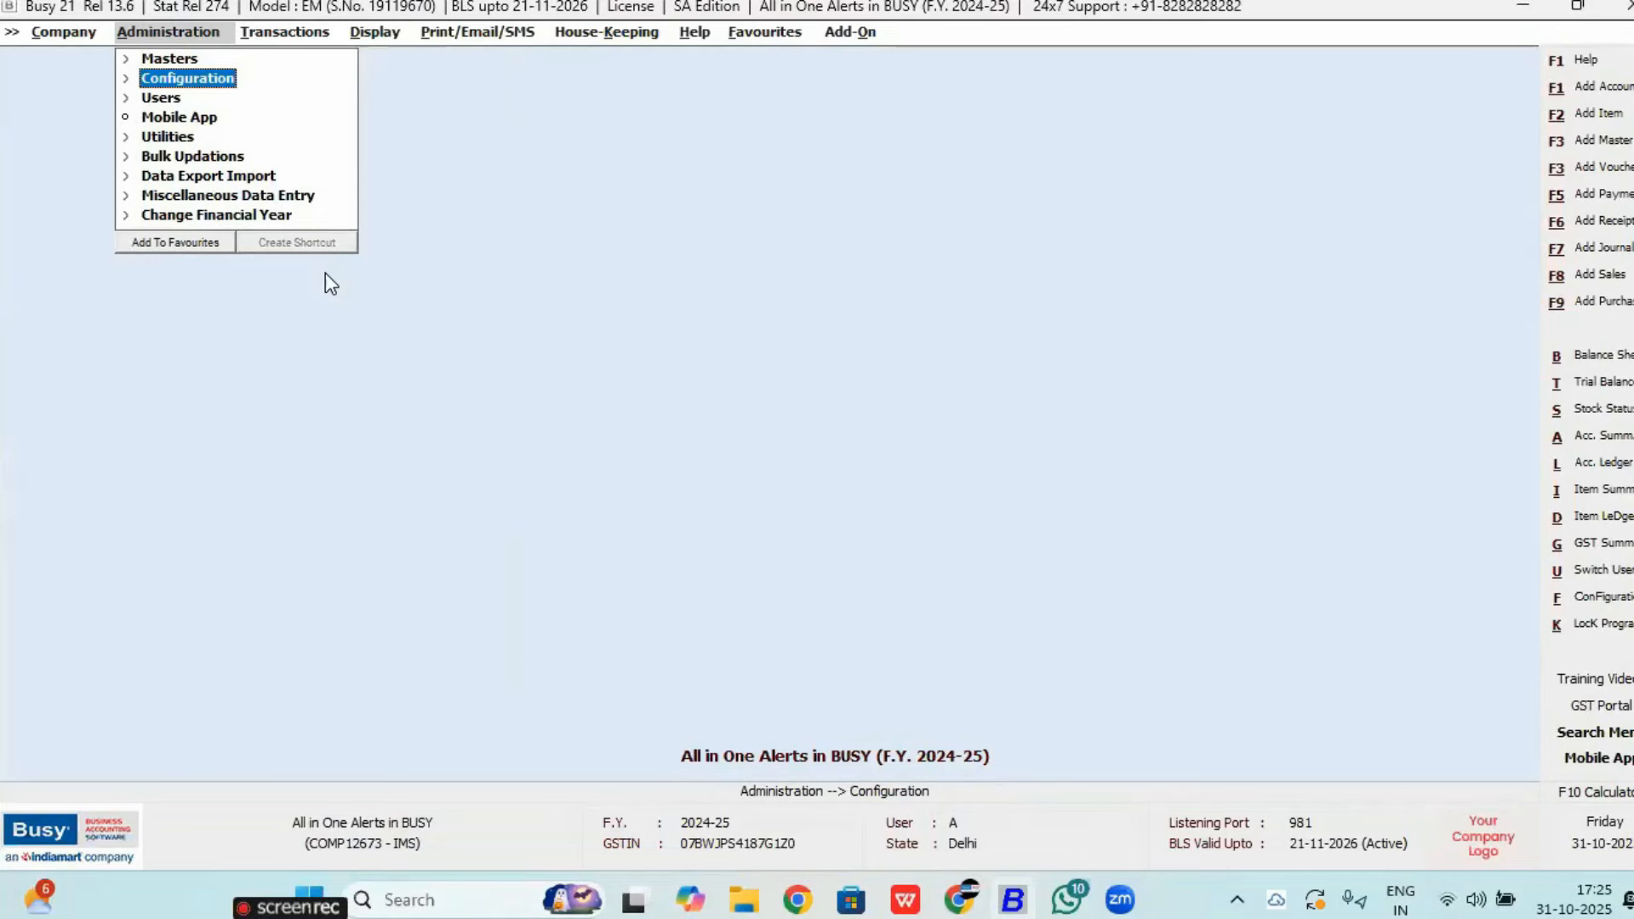
pyautogui.press('Up')
pyautogui.press('Return')
pyautogui.press('Down')
pyautogui.press('Down')
pyautogui.press('Down')
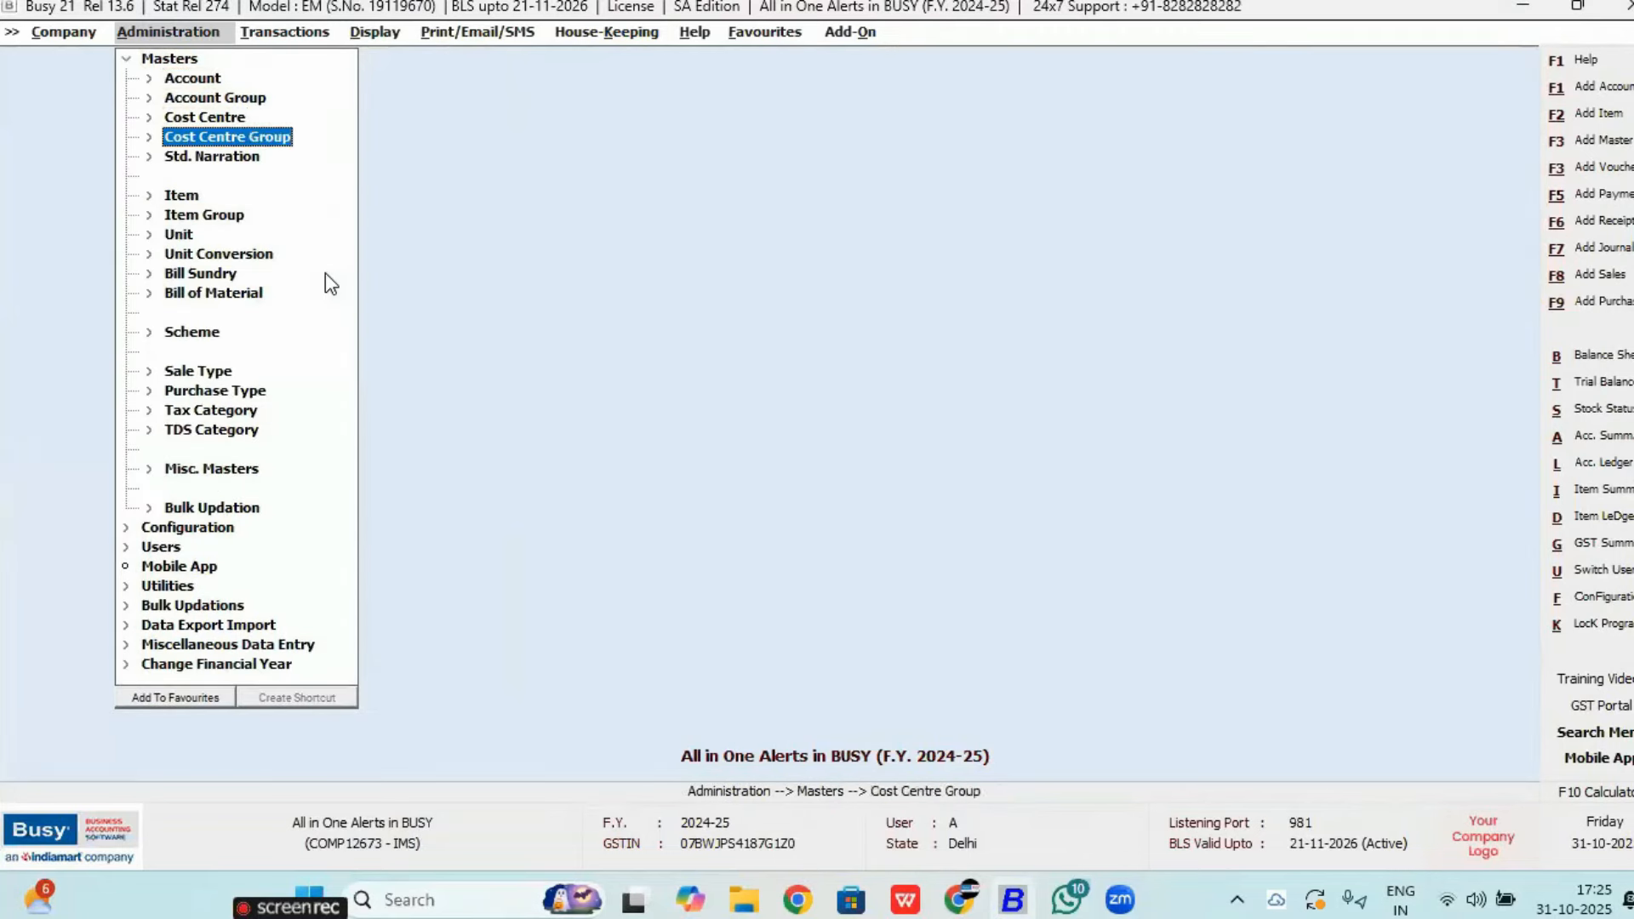
pyautogui.press('Down')
pyautogui.press('Down')
pyautogui.press('Return')
pyautogui.press('Down')
pyautogui.press('Down')
pyautogui.press('Return')
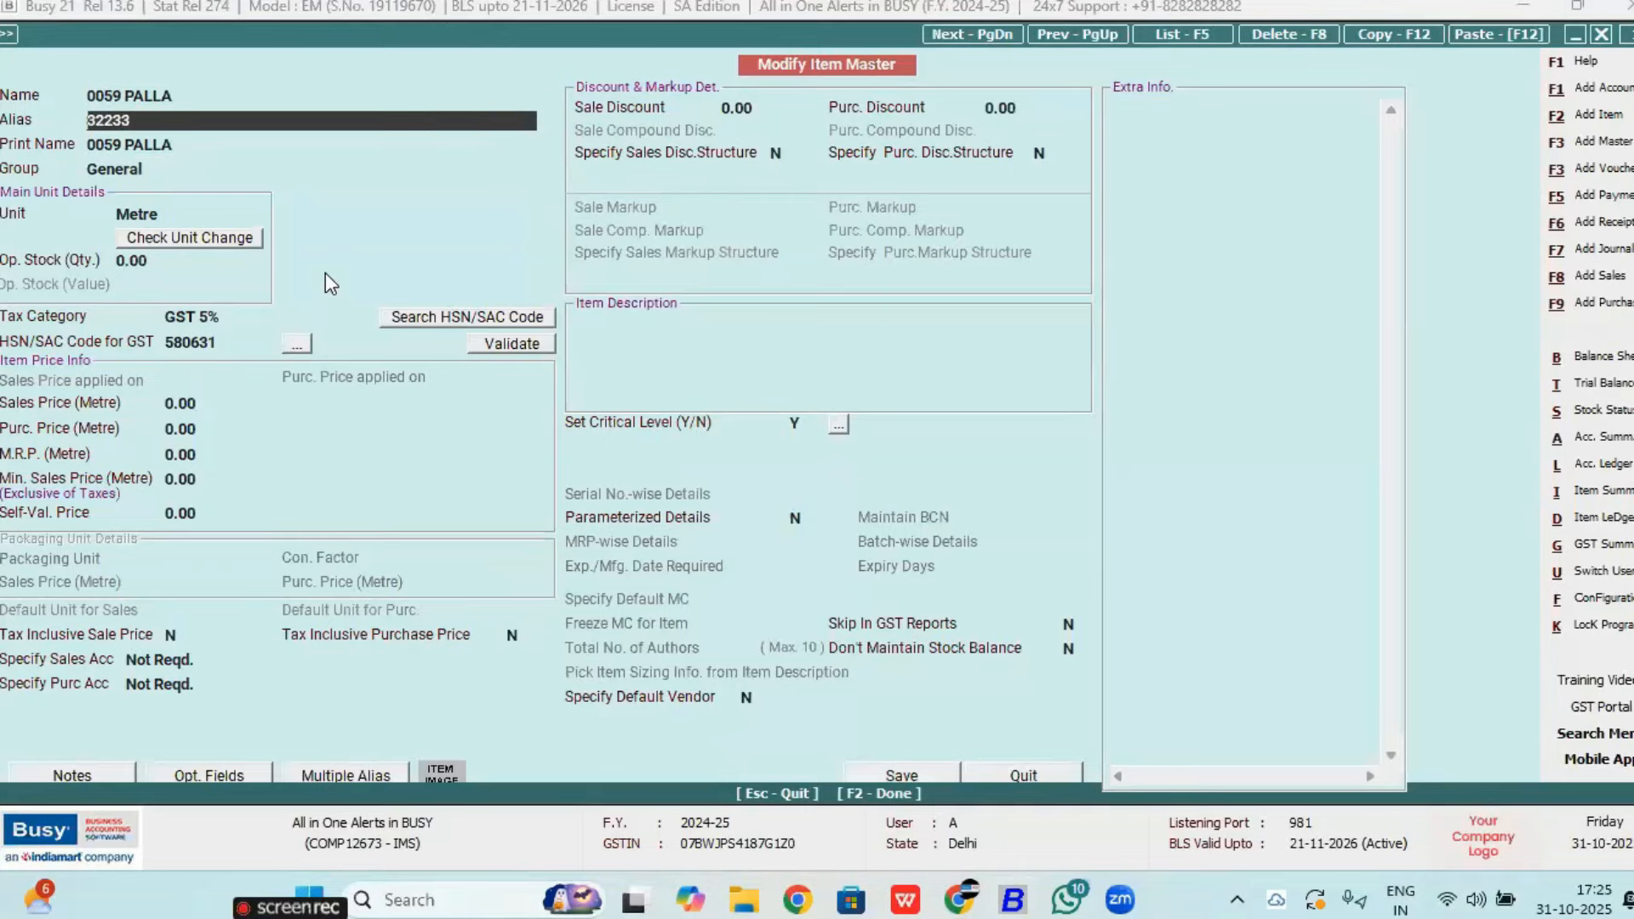
# Step: Change 0059 PALLA's alias to 1234 and sales price to 250, and save the item
pyautogui.press('Return')
pyautogui.press('BackSpace')
pyautogui.press('BackSpace')
pyautogui.press('BackSpace')
pyautogui.press('BackSpace')
pyautogui.press('BackSpace')
pyautogui.write('1234')
pyautogui.press('Return')
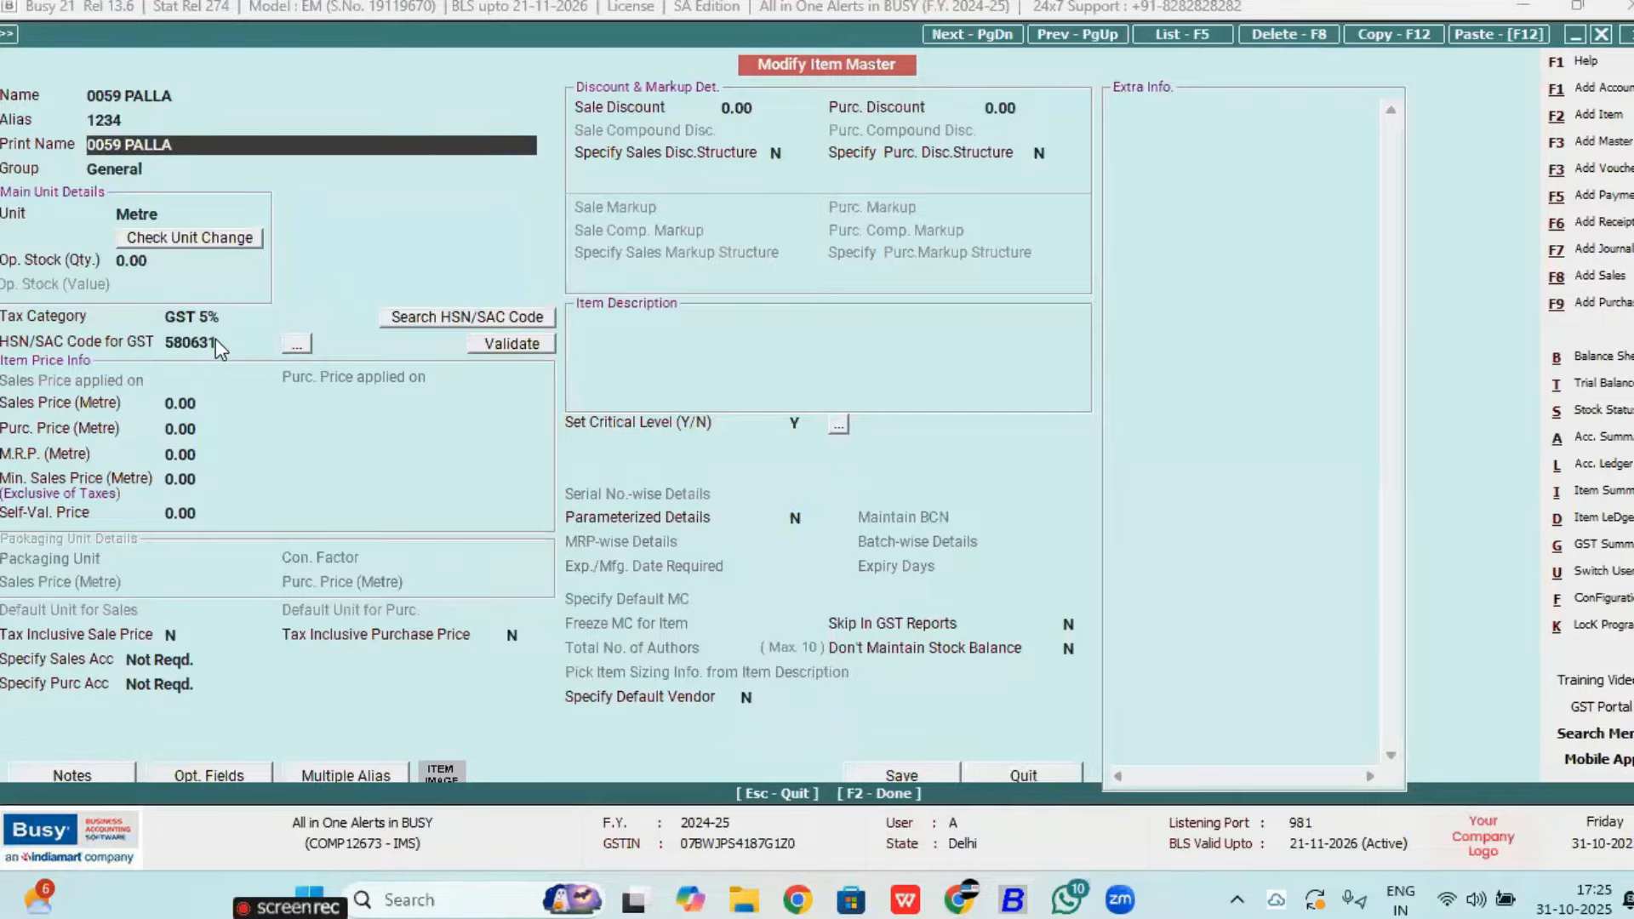
pyautogui.click(211, 402)
pyautogui.write('25')
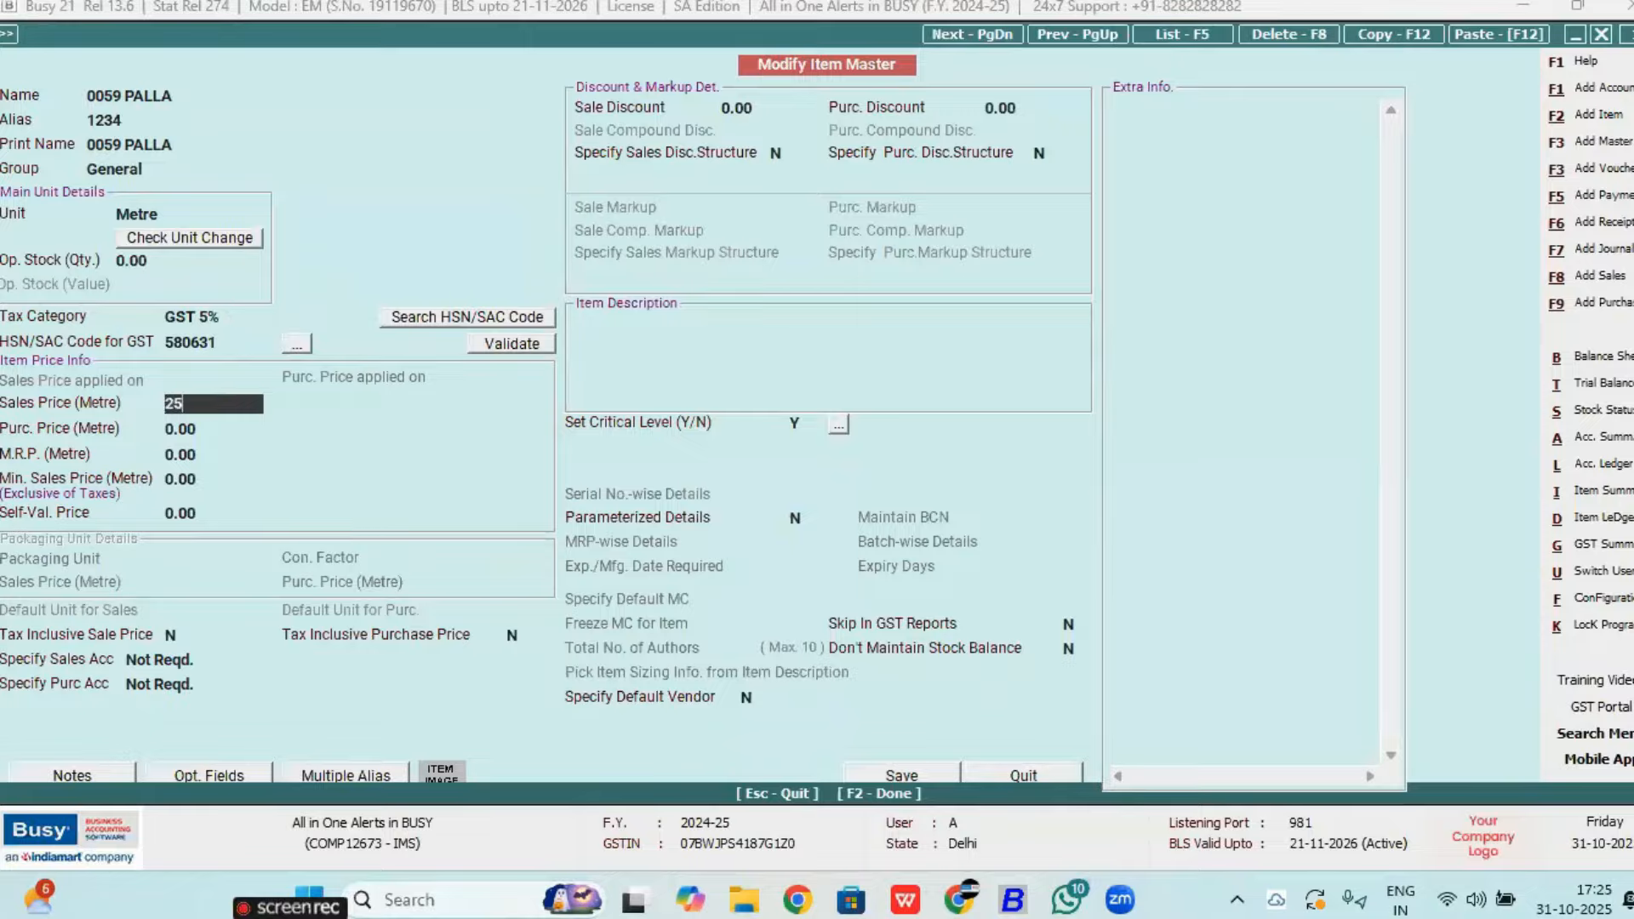
pyautogui.write('0')
pyautogui.press('Return')
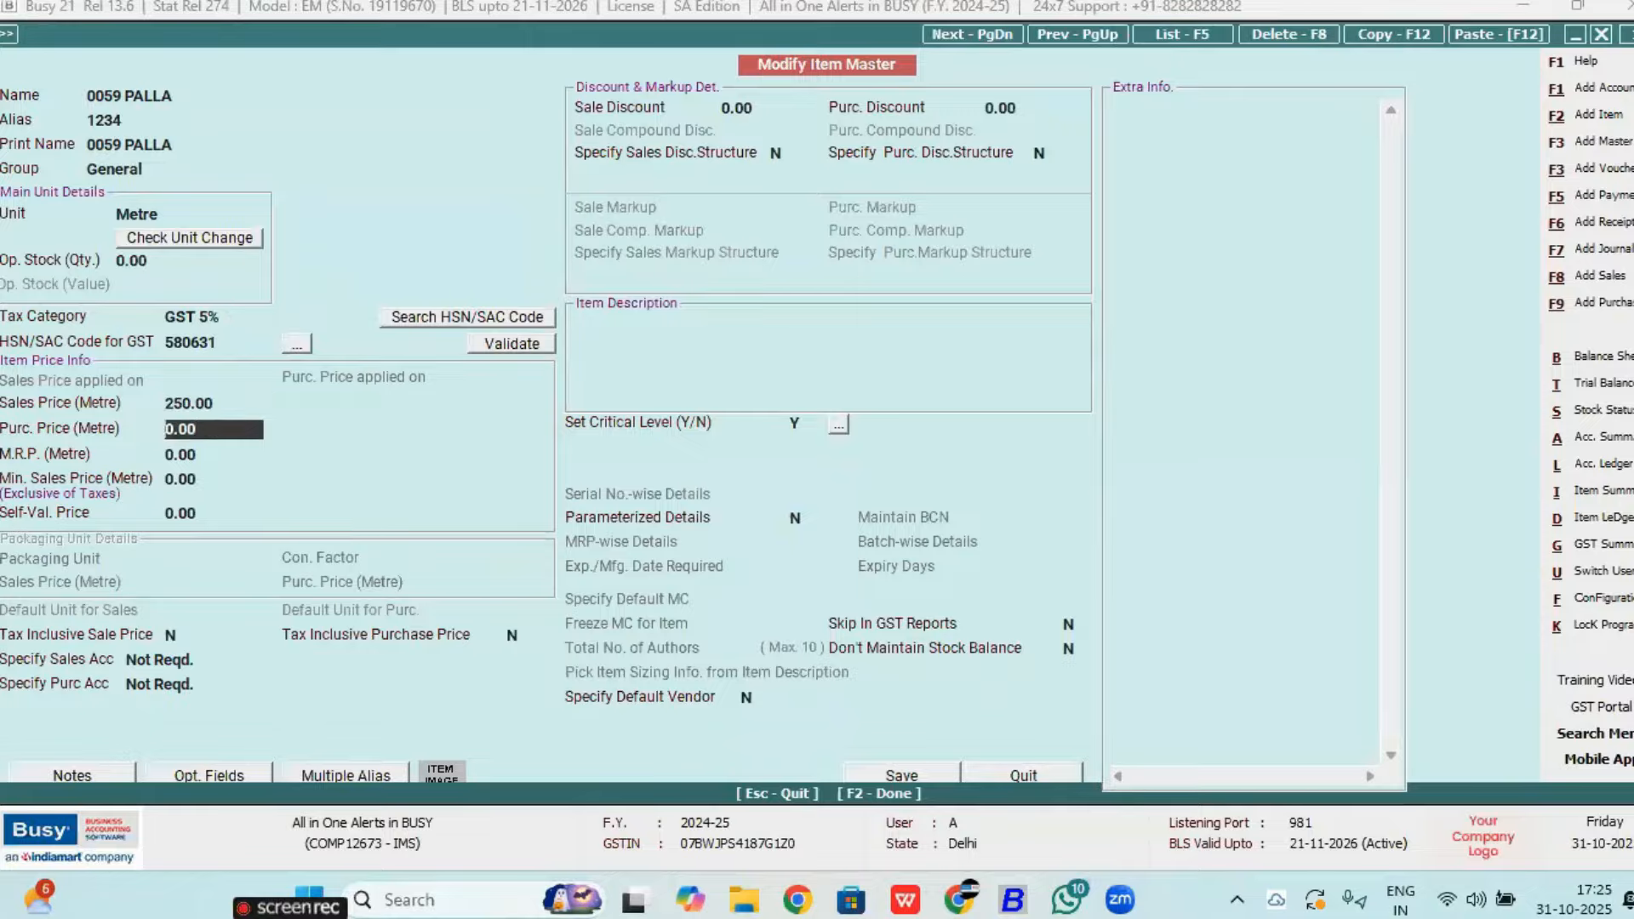
pyautogui.press('F2')
pyautogui.press('Return')
pyautogui.press('Return')
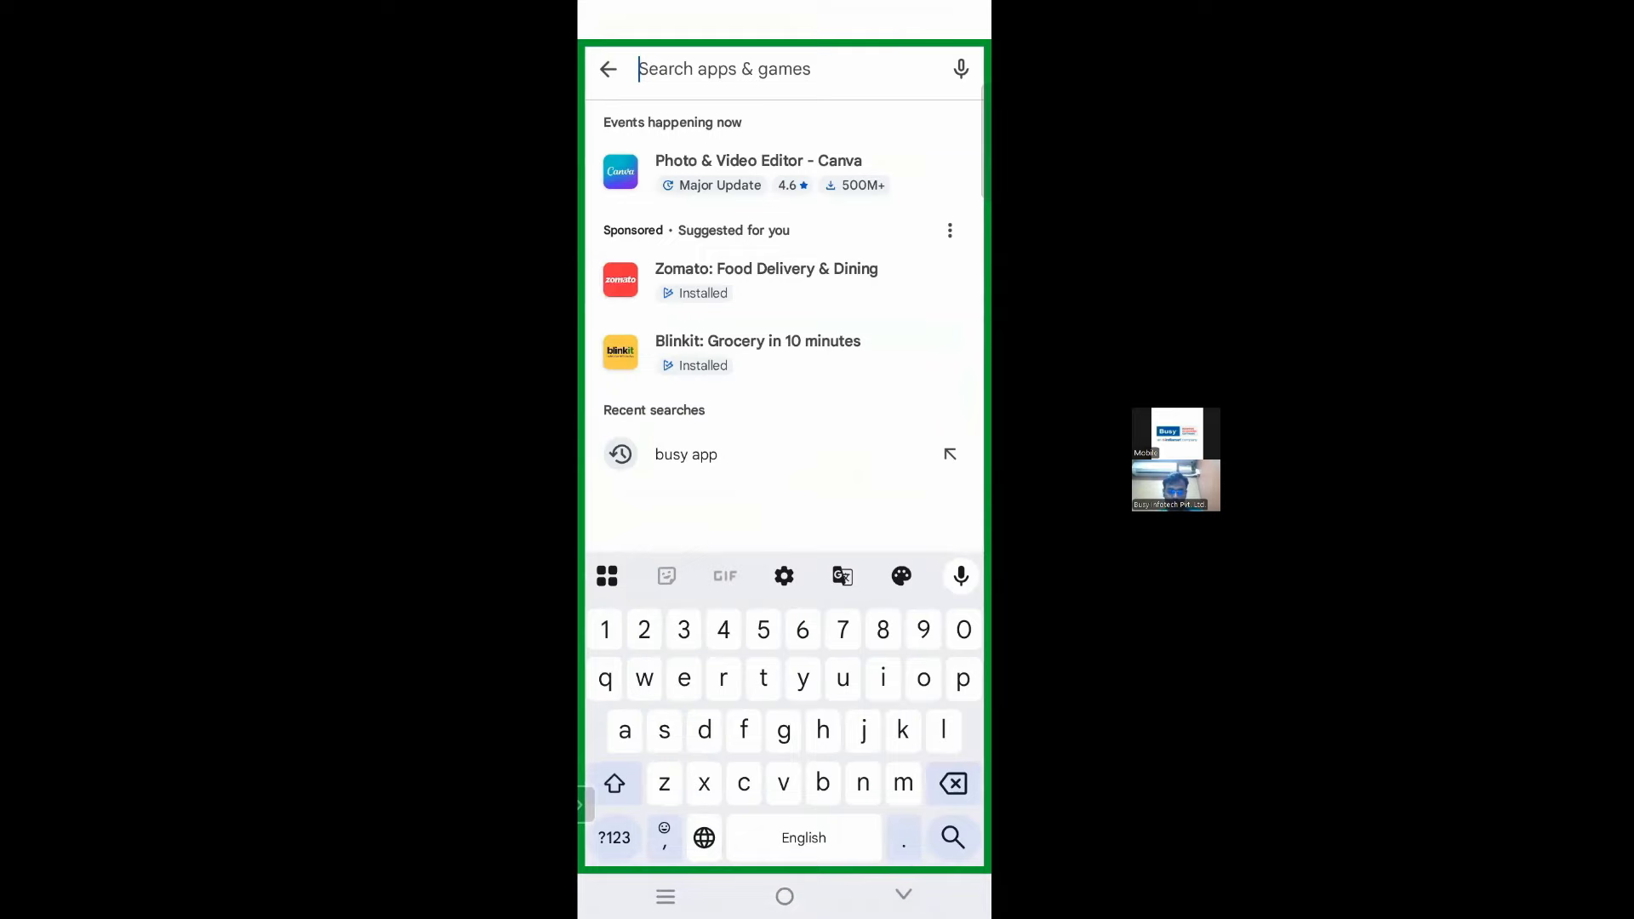
# Step: Launch BusyBNS from a Play Store search for 'busy bns' and view the new Modify Item alert
pyautogui.write('busy bns')
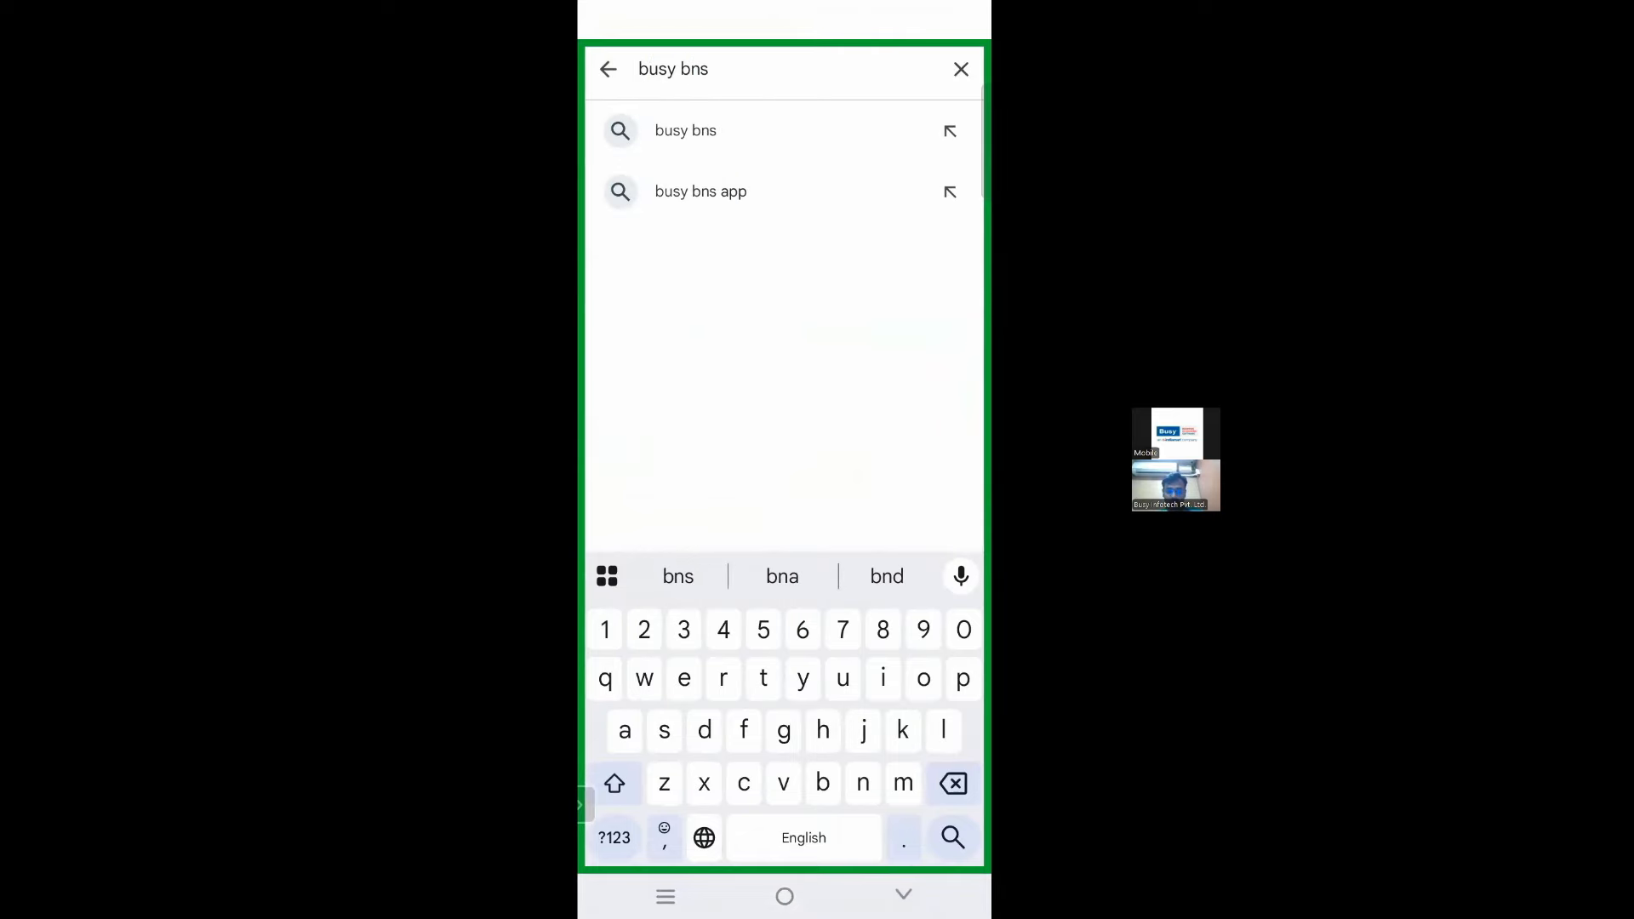
pyautogui.press('Return')
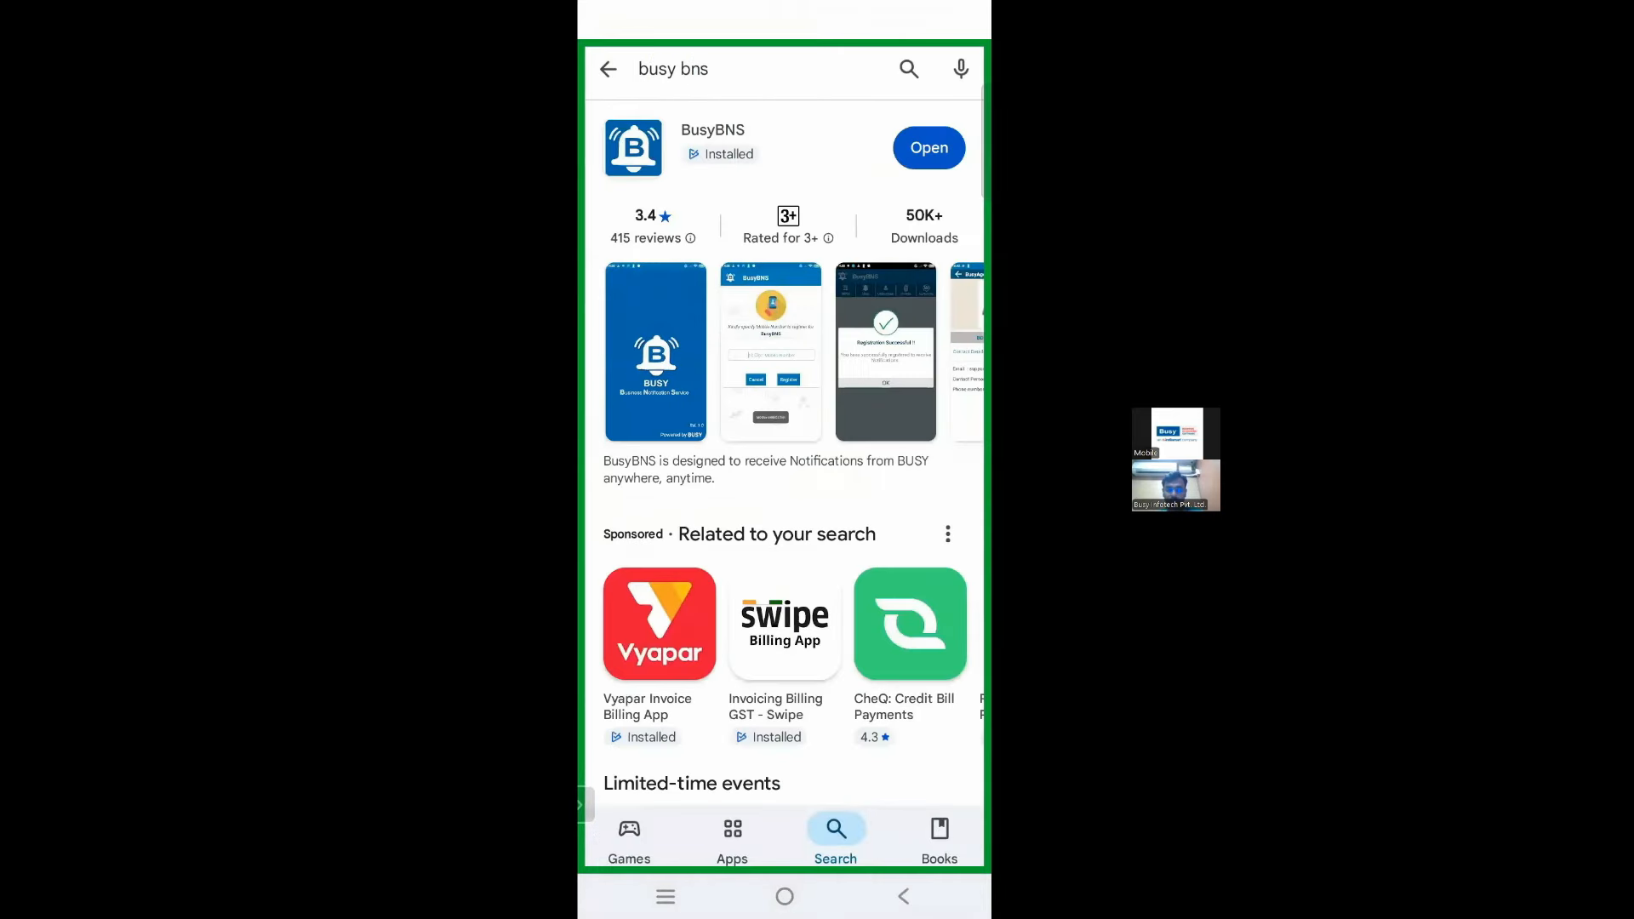
pyautogui.click(928, 148)
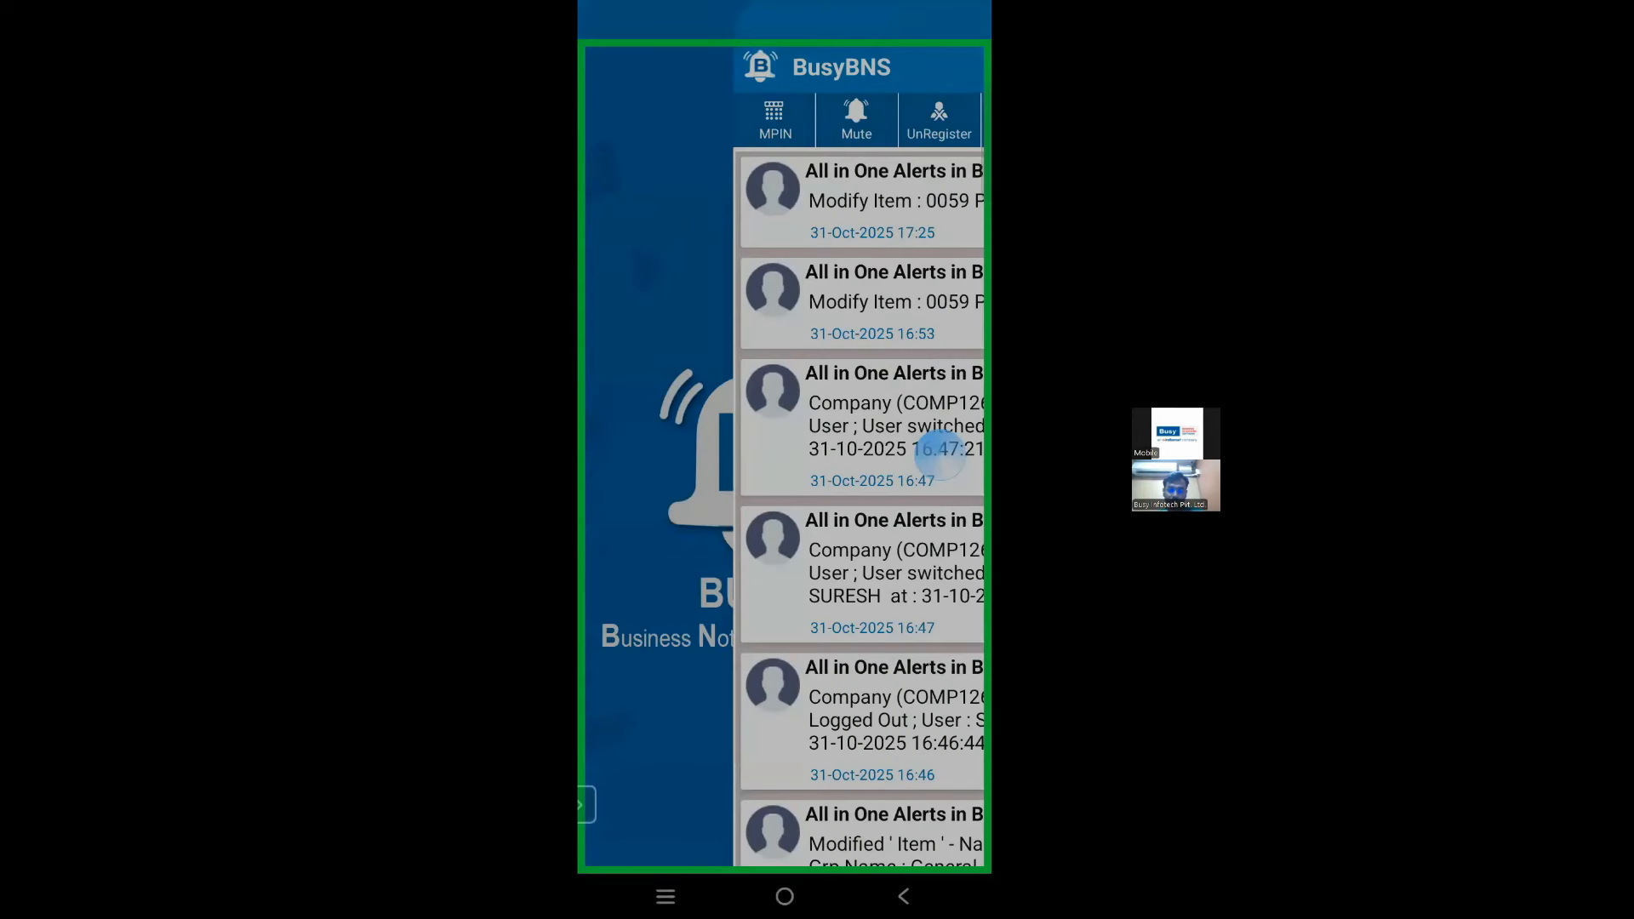
pyautogui.click(866, 119)
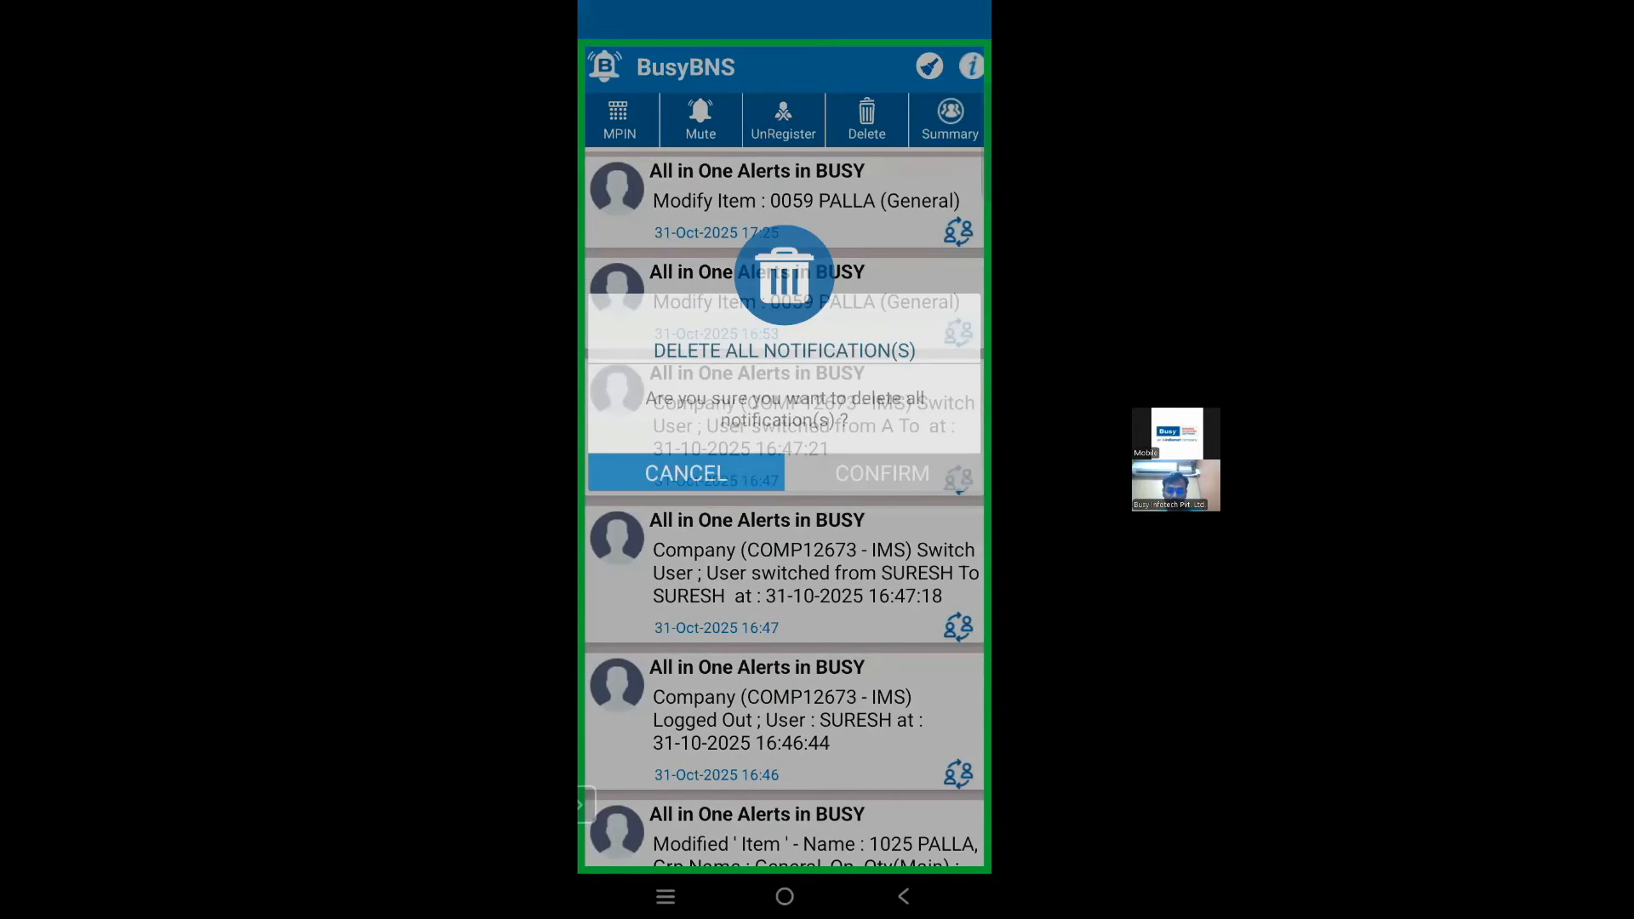
pyautogui.click(686, 474)
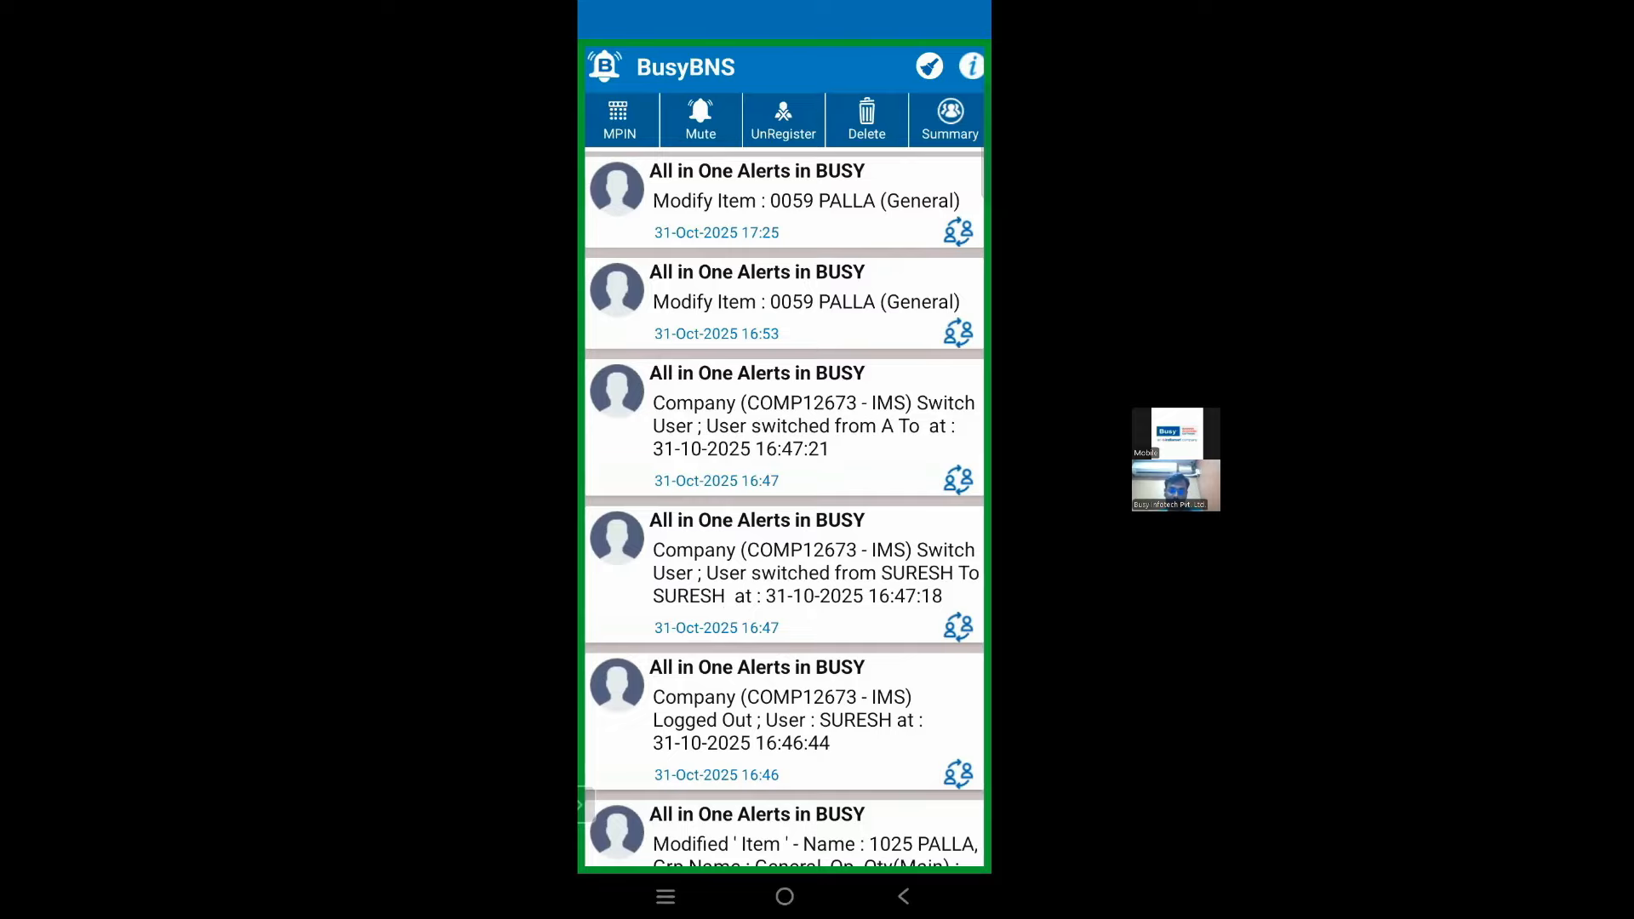
# Step: Clear every received alert from the BusyBNS notification list
pyautogui.click(866, 119)
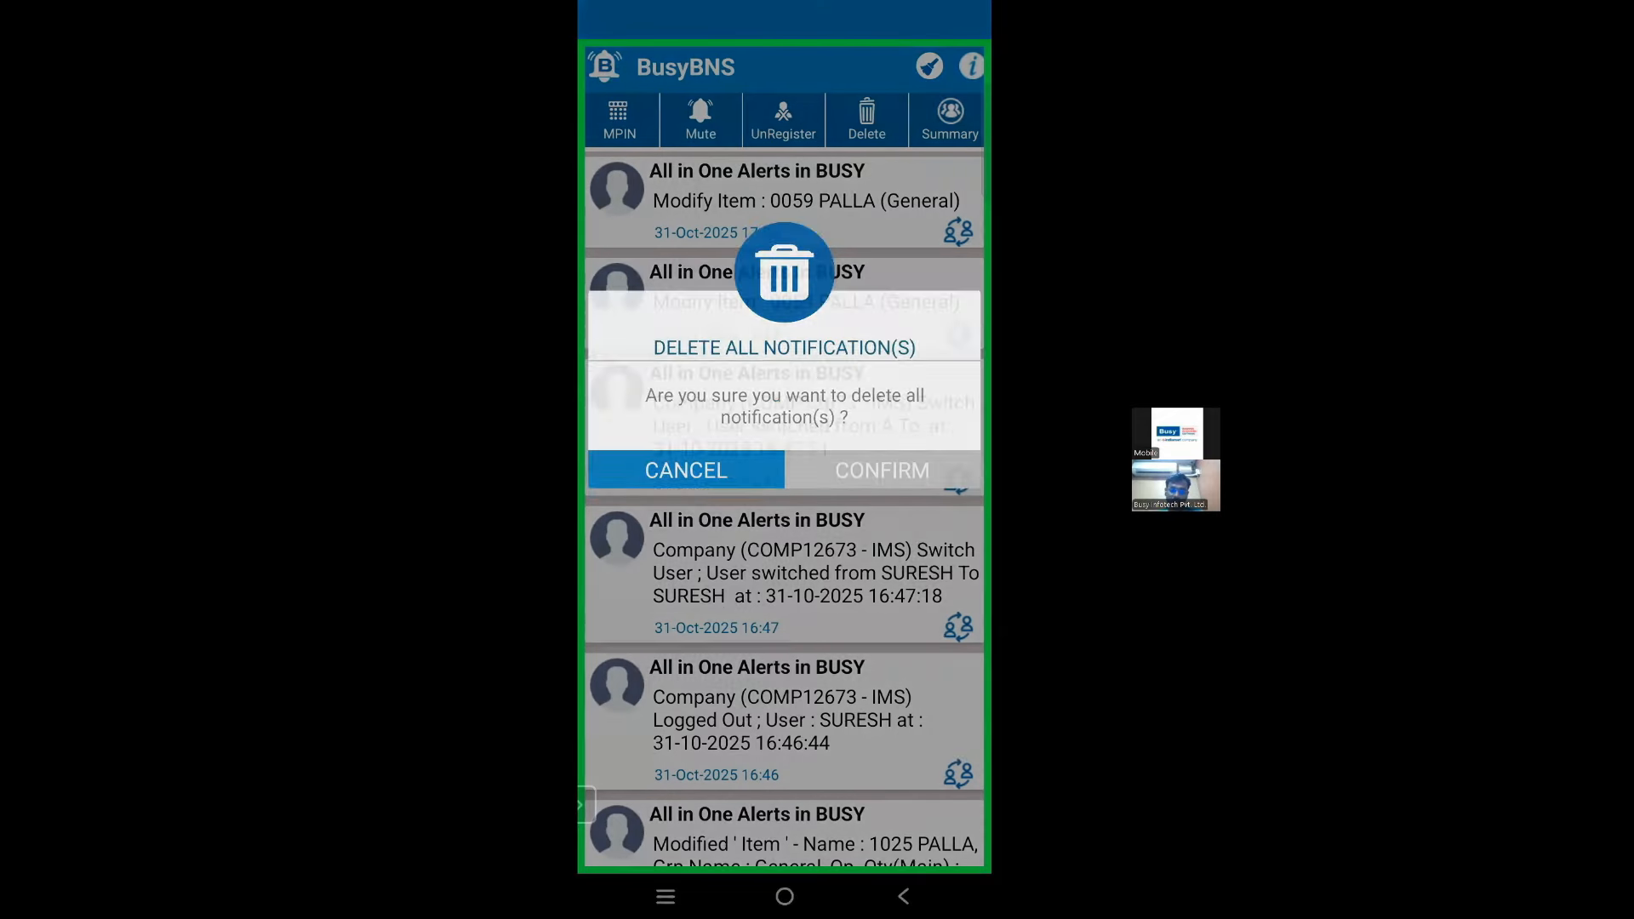
pyautogui.click(686, 467)
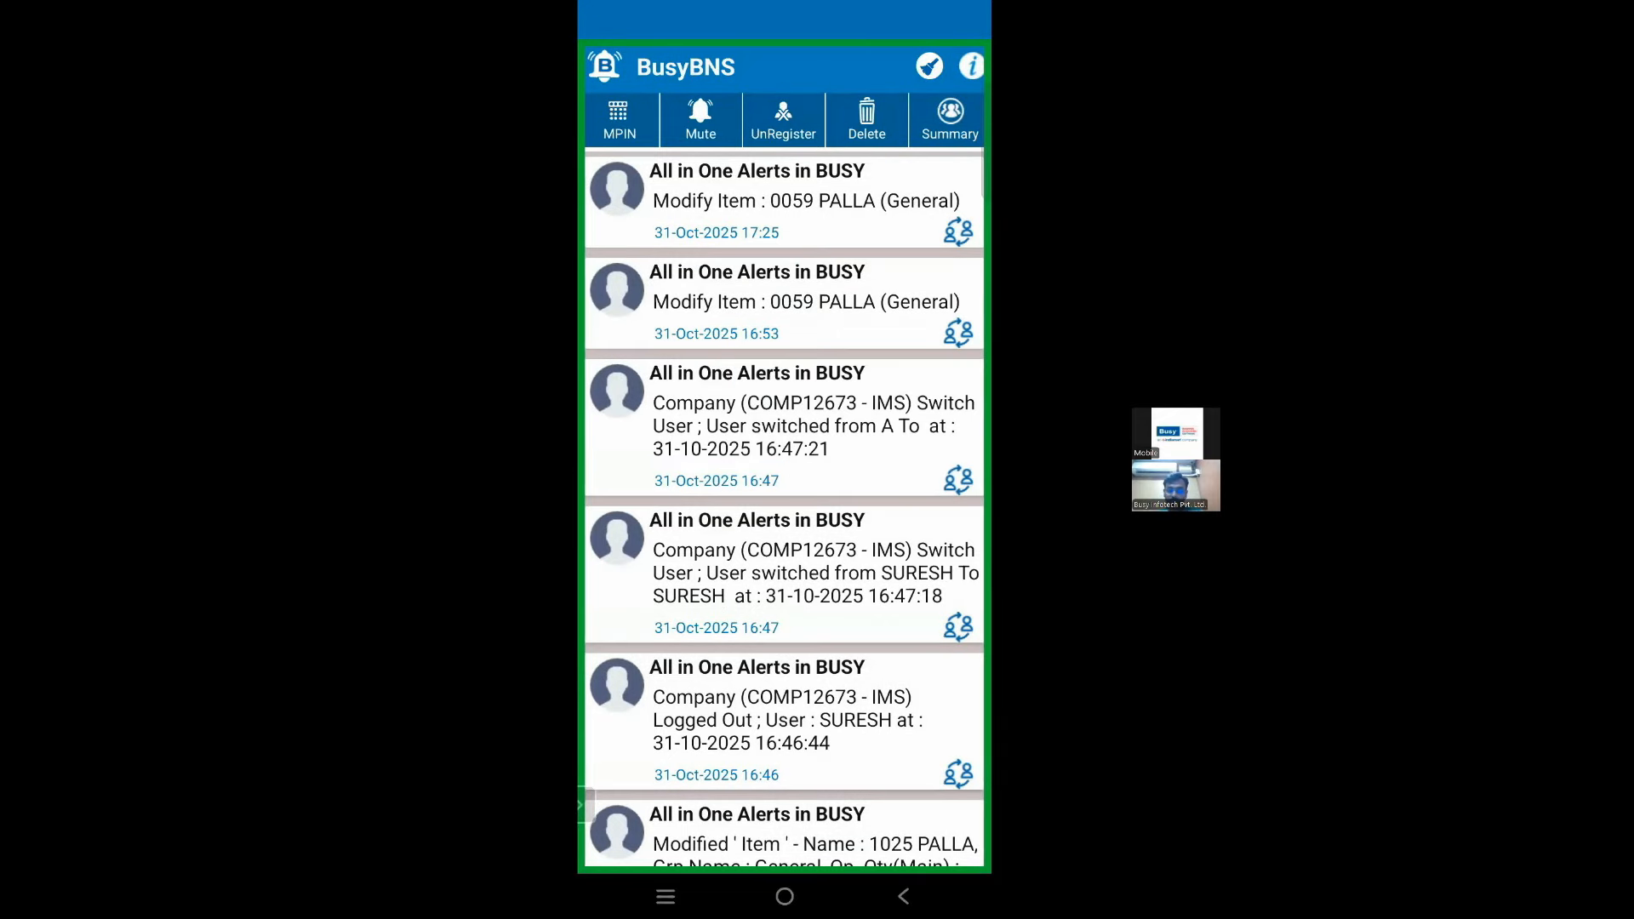
pyautogui.click(867, 119)
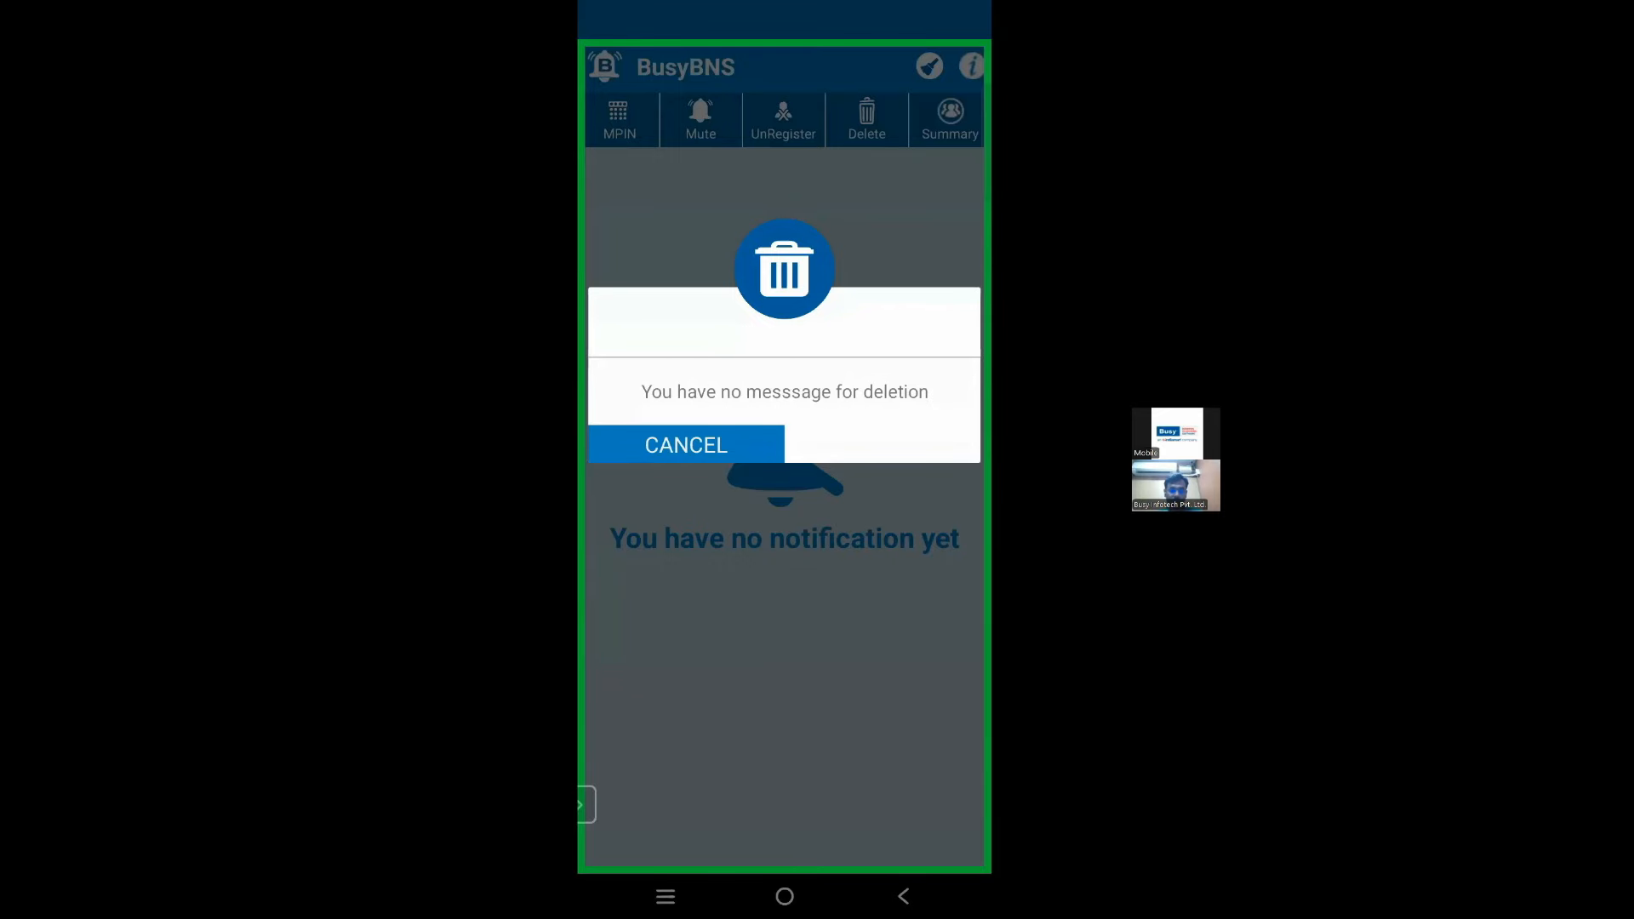
pyautogui.click(687, 446)
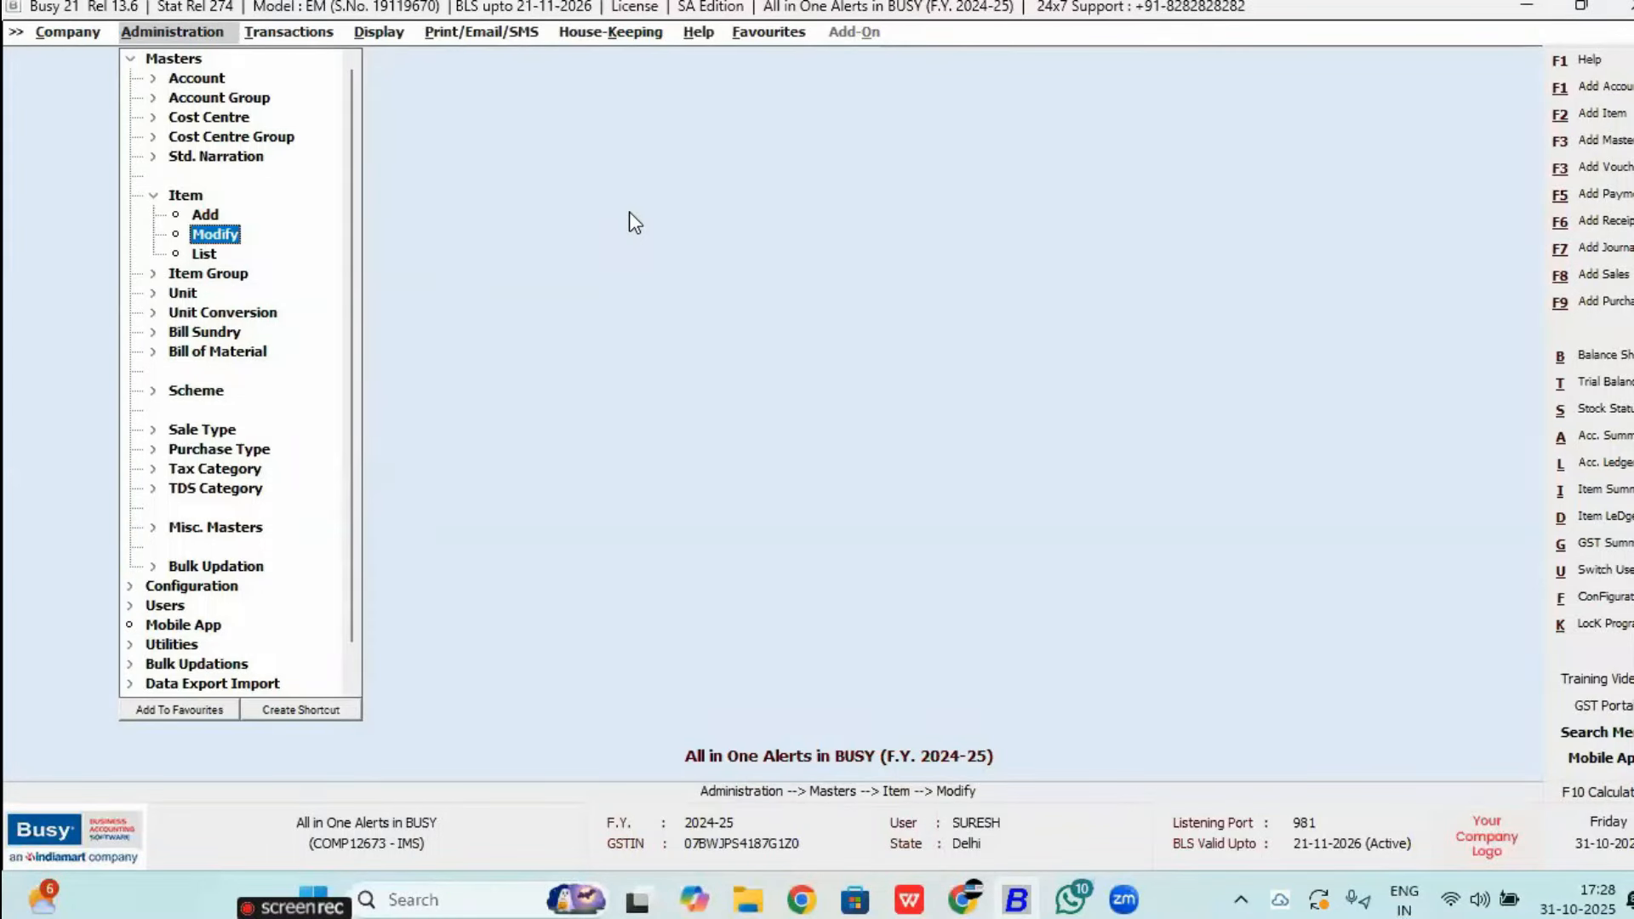
# Step: Verify Enable Alerts is Y under Enterprise Features, then bring up Switch User with Alt+U
pyautogui.press('Escape')
pyautogui.press('Escape')
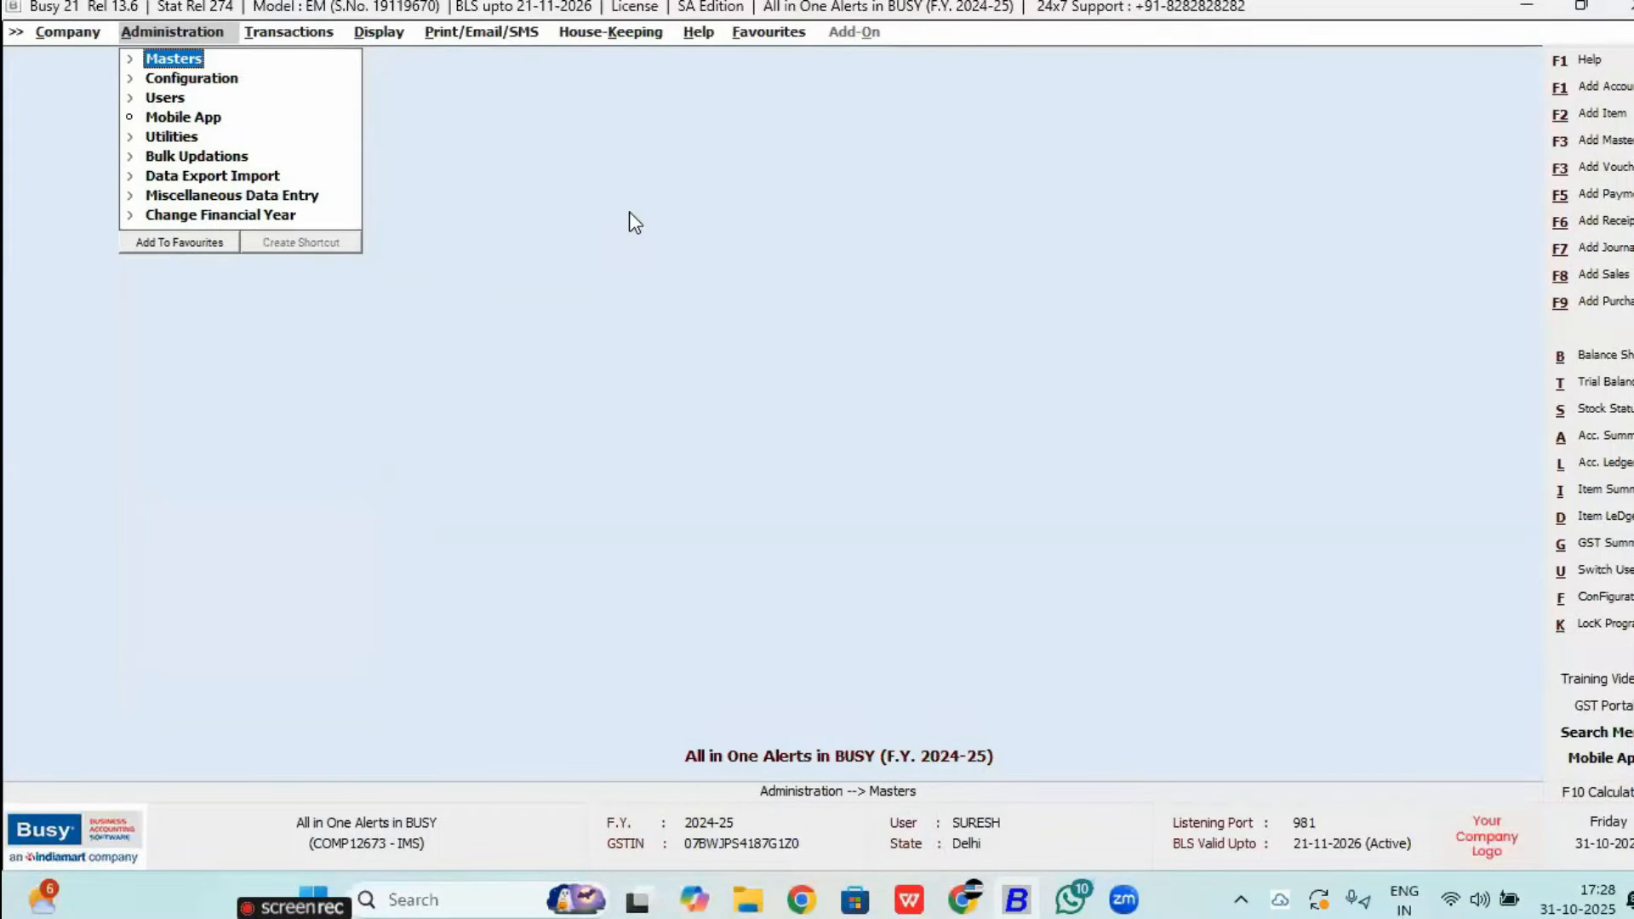
pyautogui.press('Down')
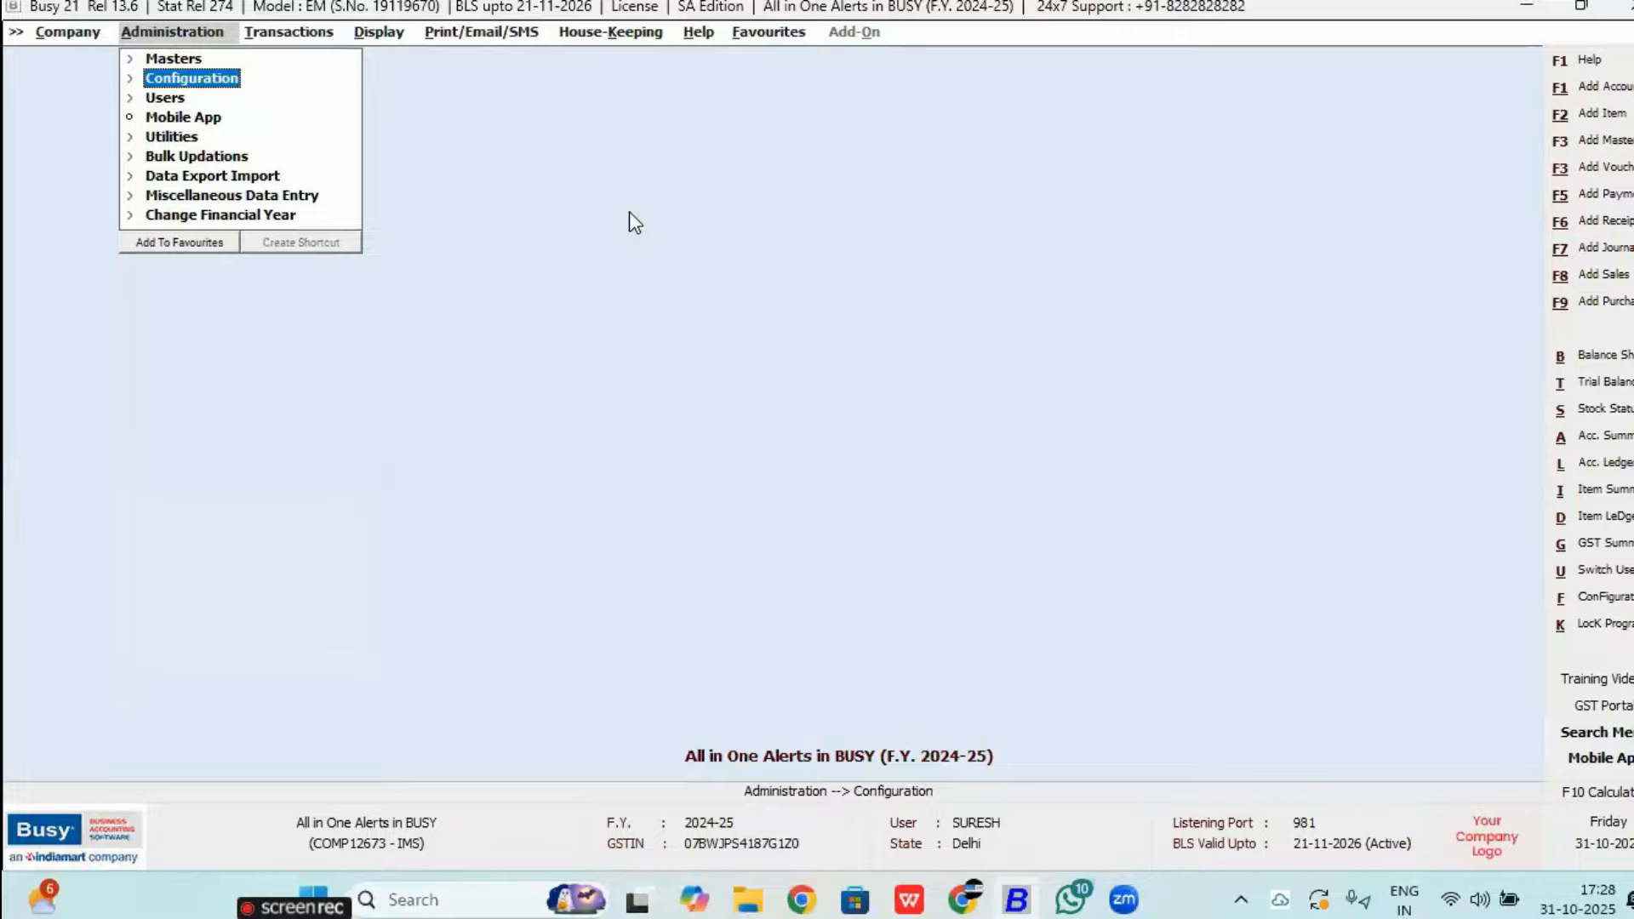
pyautogui.press('Return')
pyautogui.press('Return')
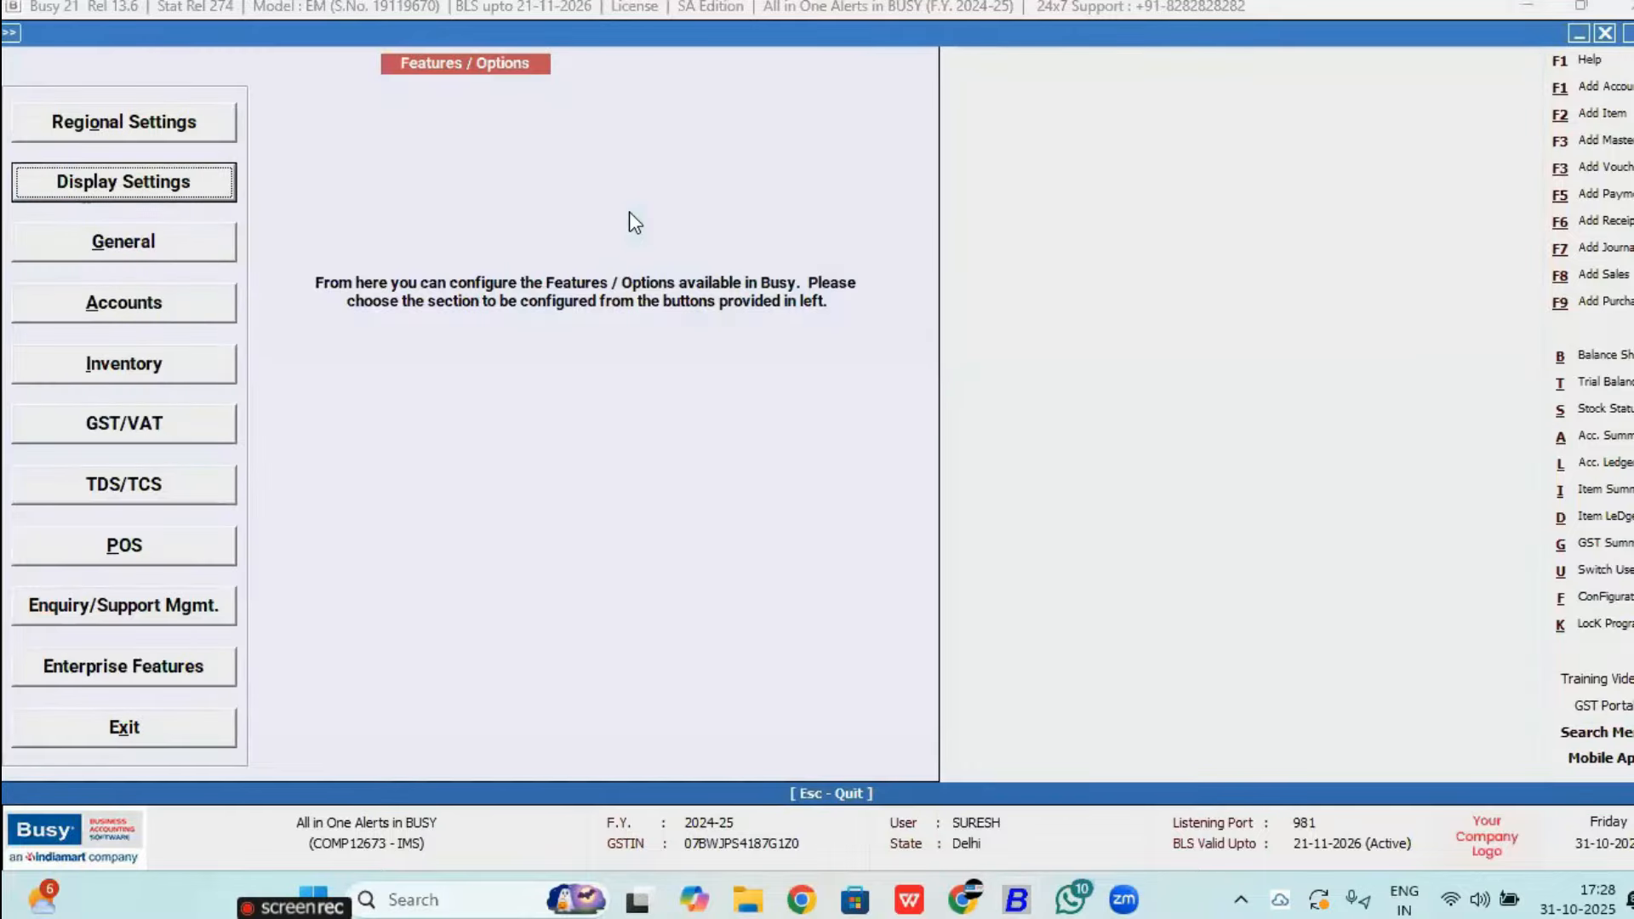
pyautogui.press('Down')
pyautogui.press('Down')
pyautogui.press('Down')
pyautogui.press('Down')
pyautogui.press('Down')
pyautogui.press('Down')
pyautogui.press('Down')
pyautogui.press('Down')
pyautogui.press('Return')
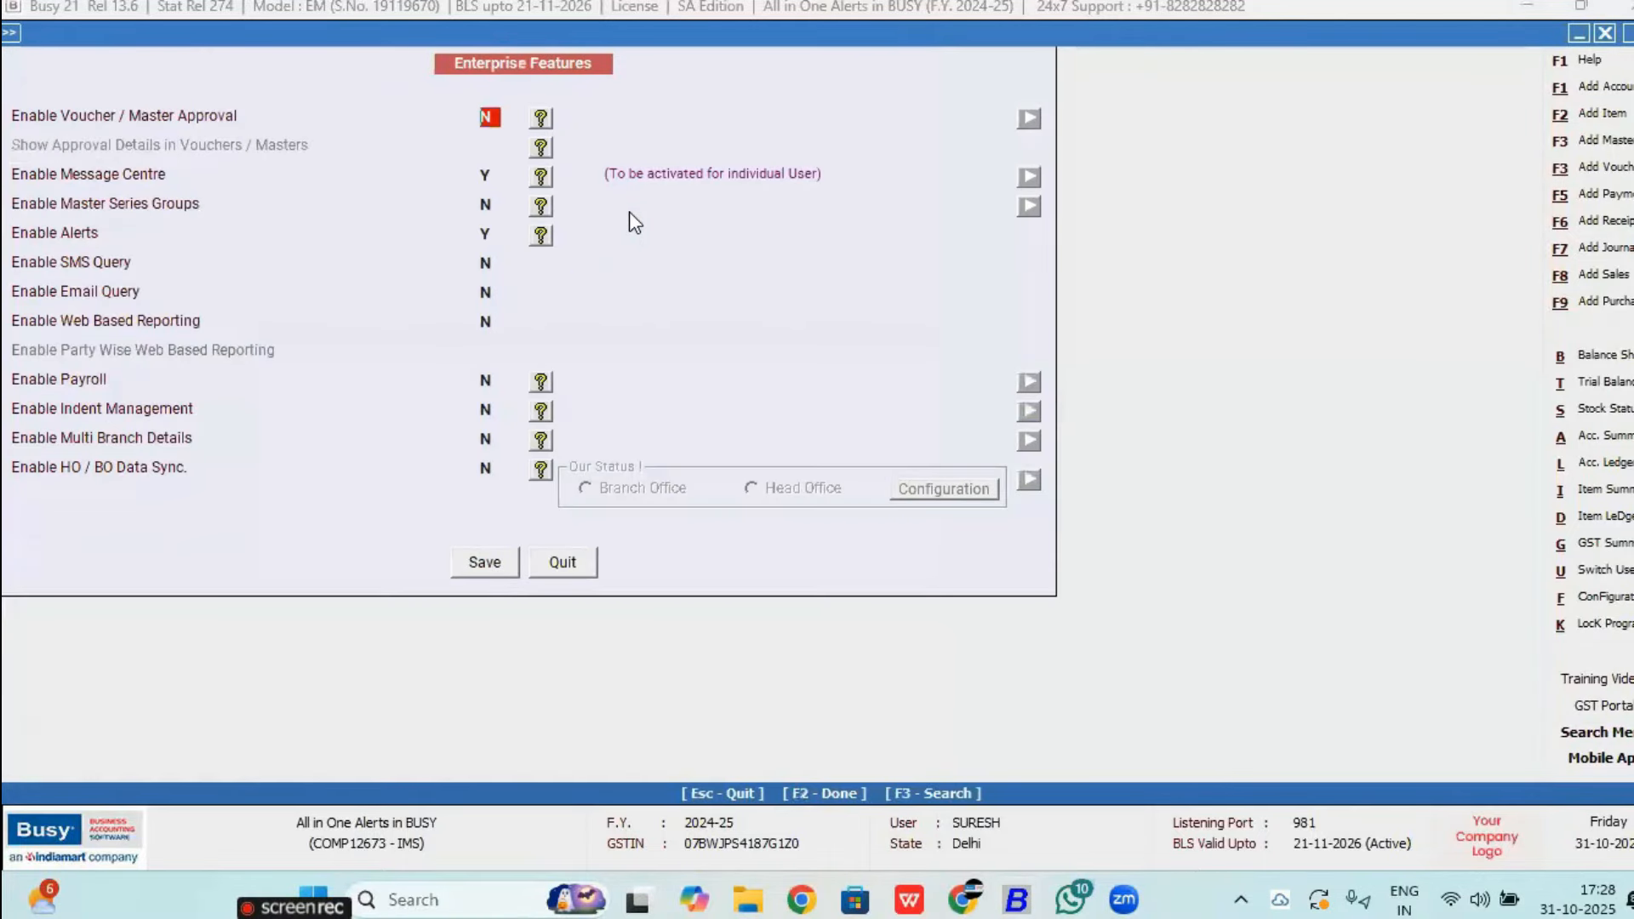
pyautogui.click(492, 234)
pyautogui.press('F2')
pyautogui.press('Escape')
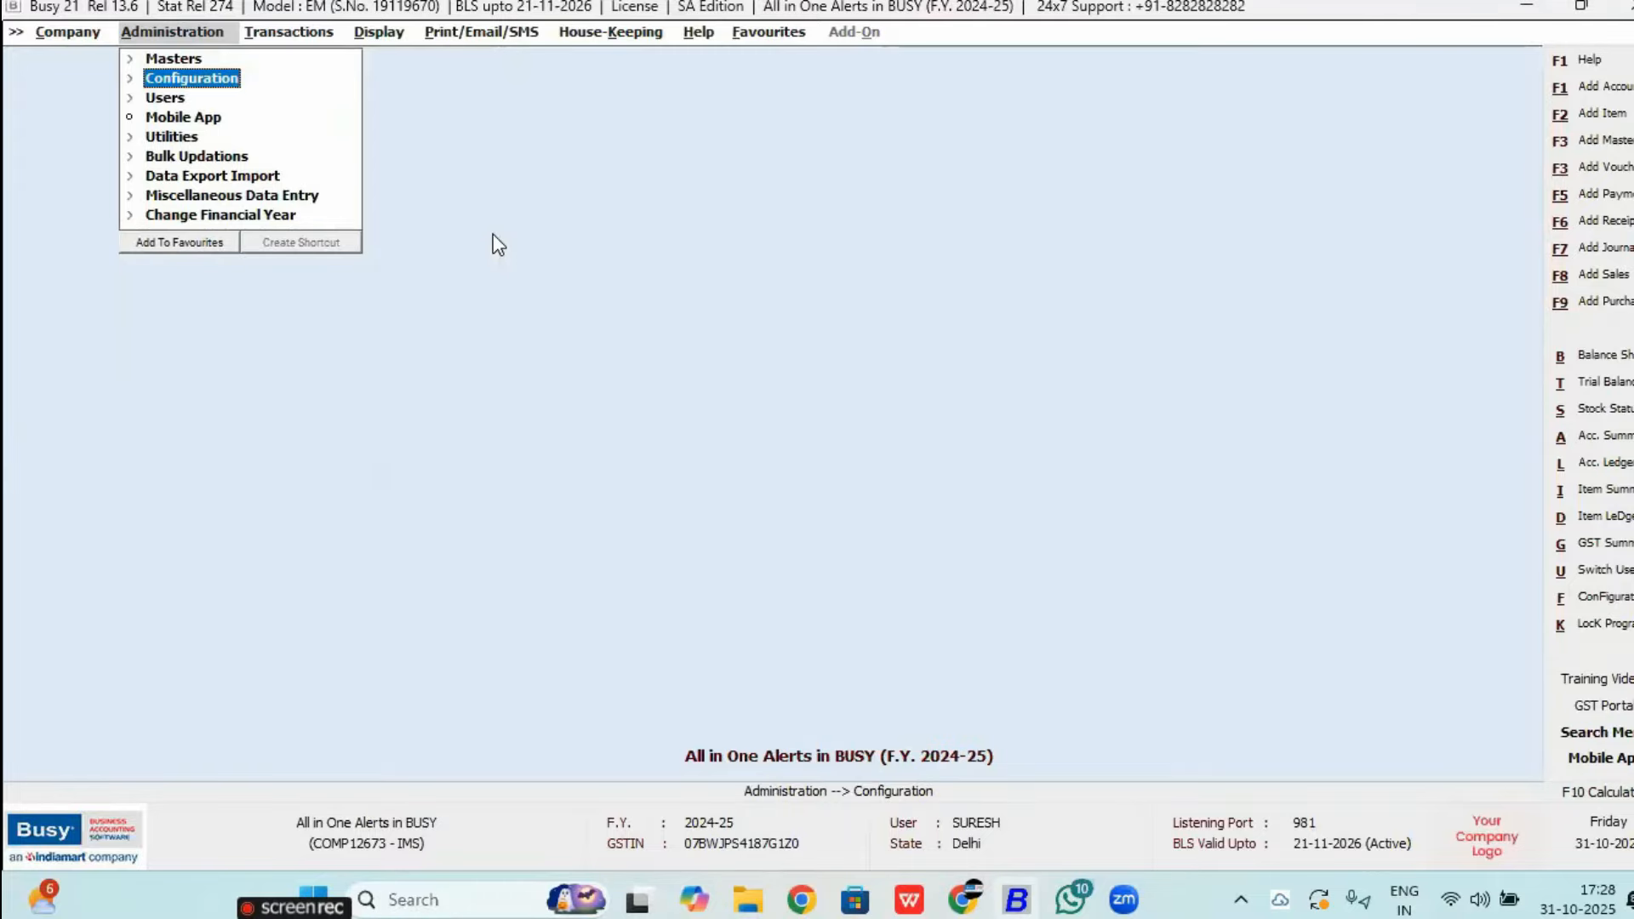
pyautogui.hotkey('alt', 'u')
# Step: Log in as user A with the account password
pyautogui.write('a')
pyautogui.press('Return')
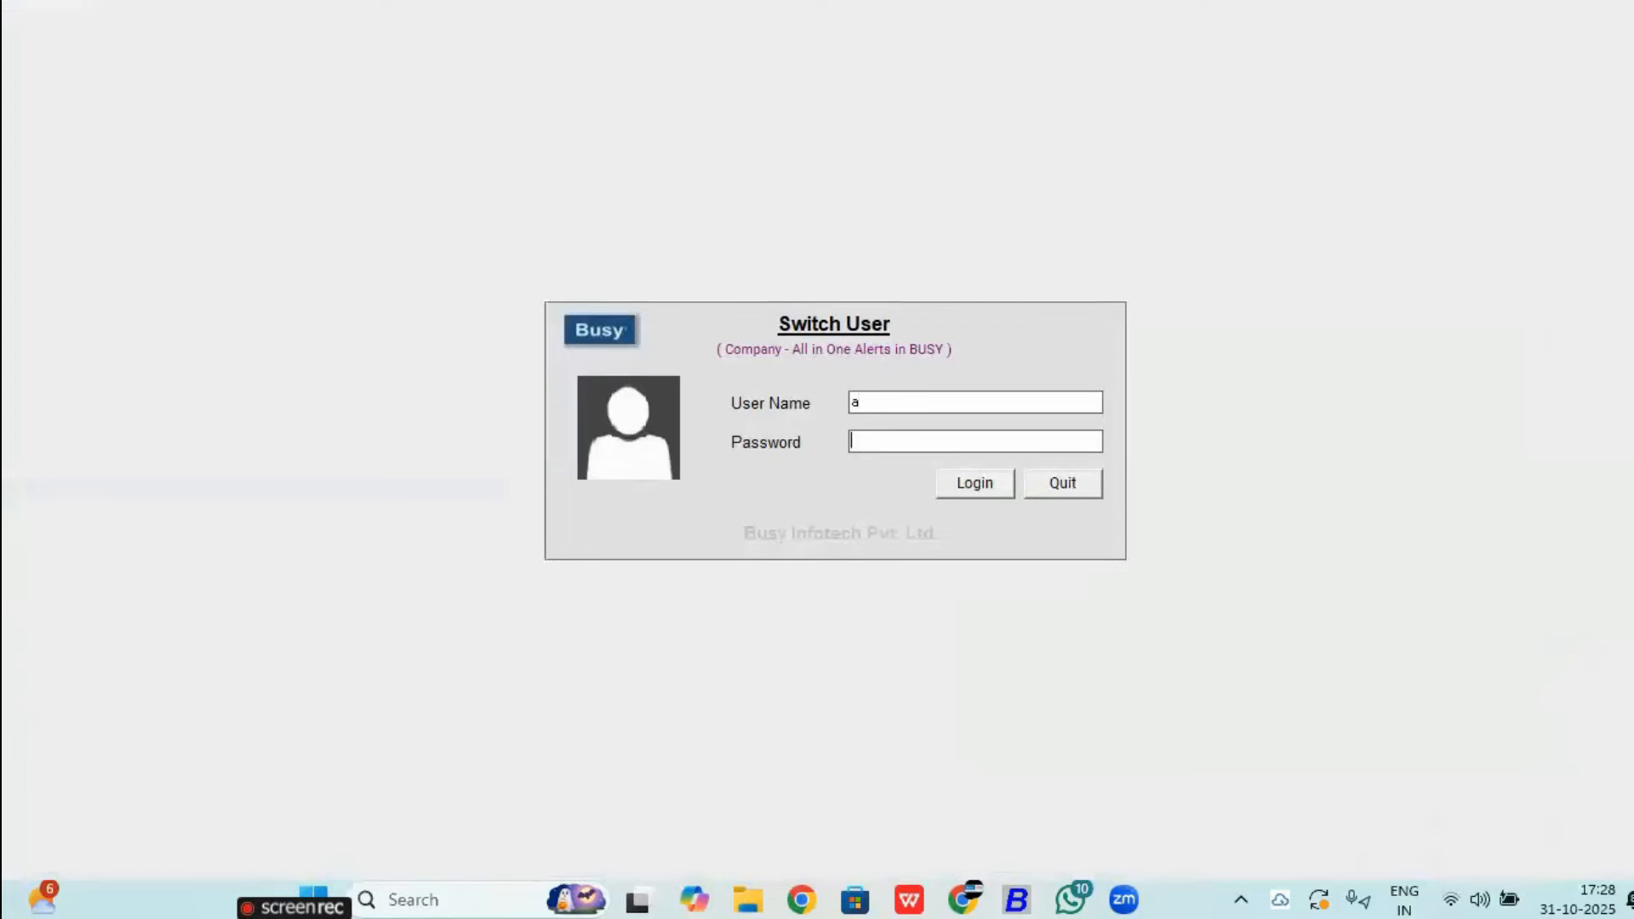
pyautogui.write('a')
pyautogui.press('Return')
# Step: Open the Alerts configuration next to Enable Alerts in Enterprise Features
pyautogui.press('Return')
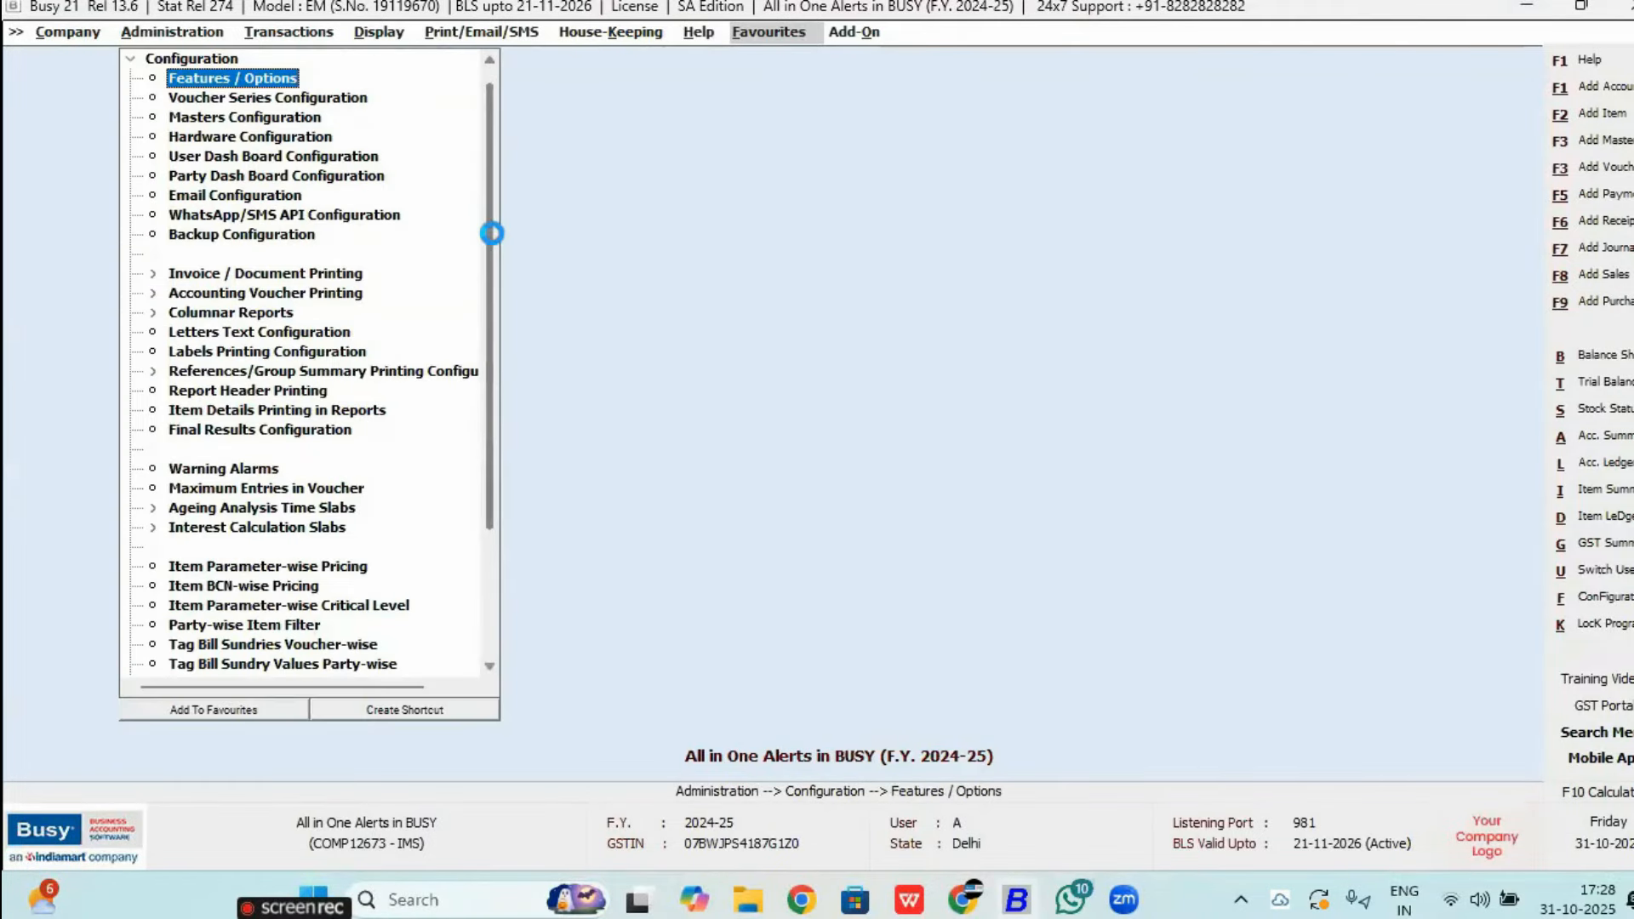
pyautogui.press('Return')
pyautogui.press('Down')
pyautogui.press('Down')
pyautogui.press('Down')
pyautogui.press('Down')
pyautogui.press('Down')
pyautogui.press('Down')
pyautogui.press('Down')
pyautogui.press('Down')
pyautogui.press('Return')
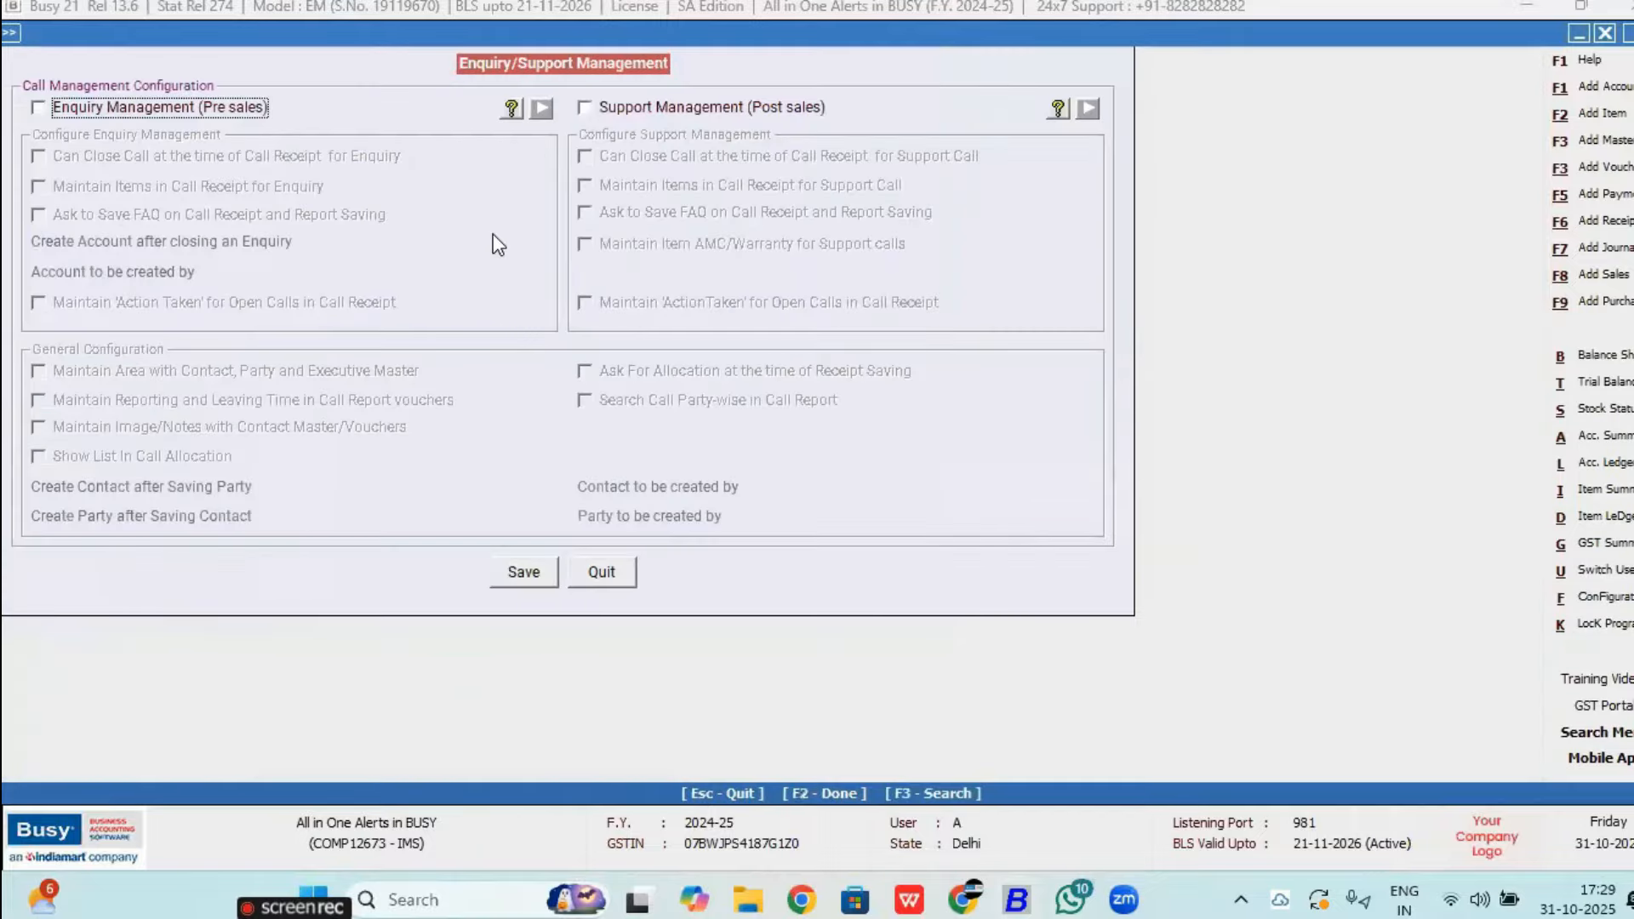
pyautogui.press('Escape')
pyautogui.press('Down')
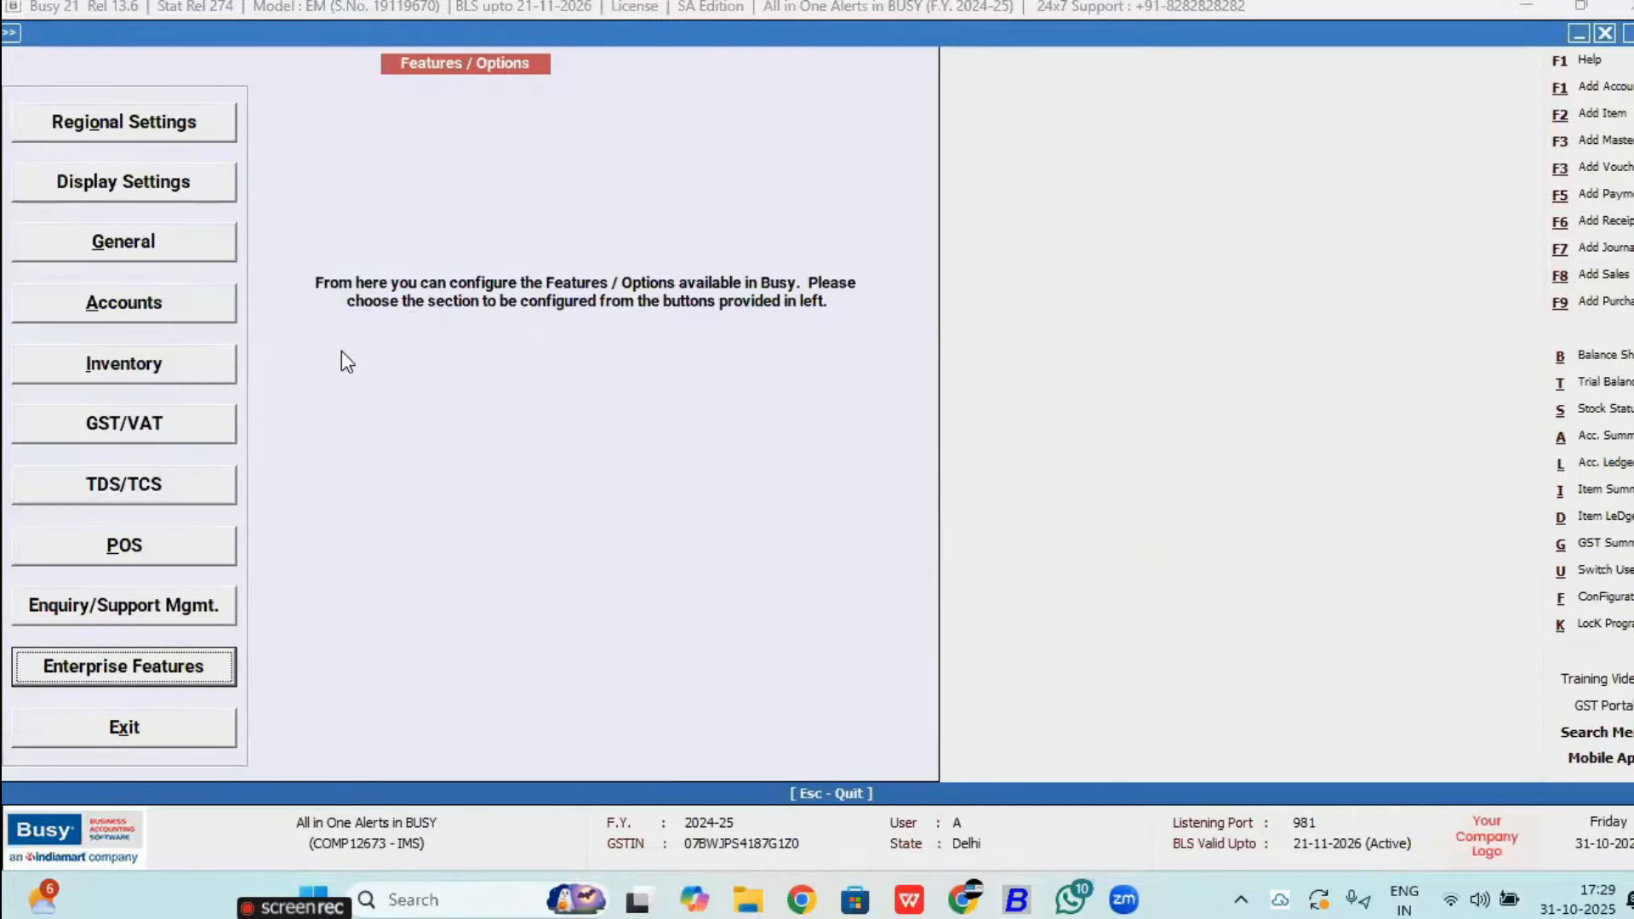
pyautogui.press('Return')
pyautogui.click(491, 234)
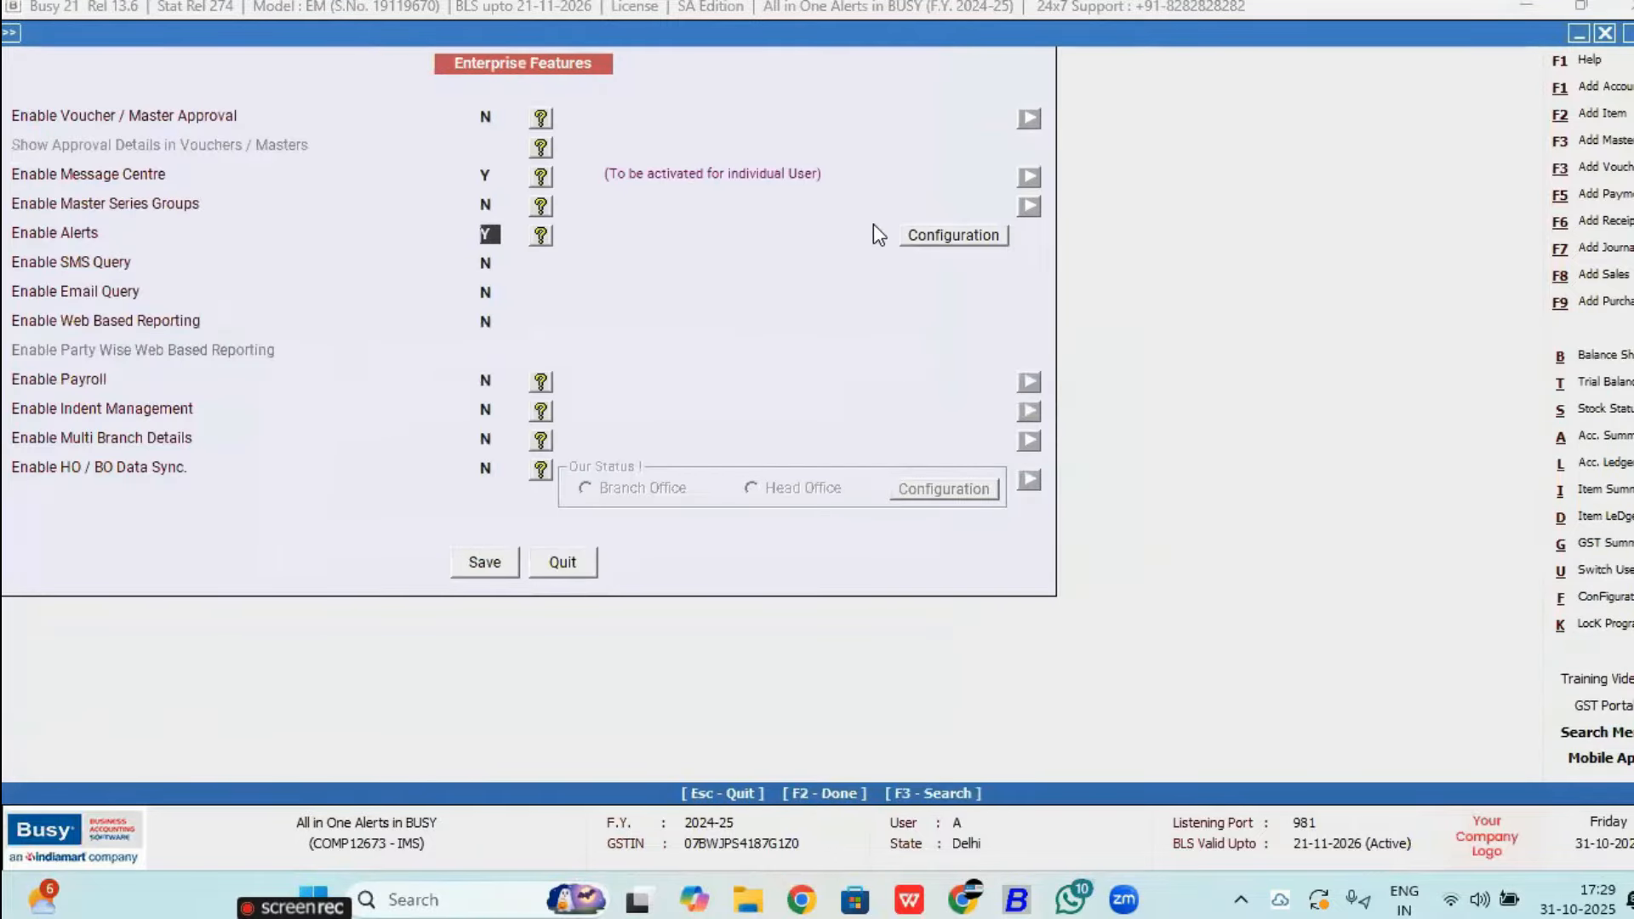
pyautogui.click(911, 233)
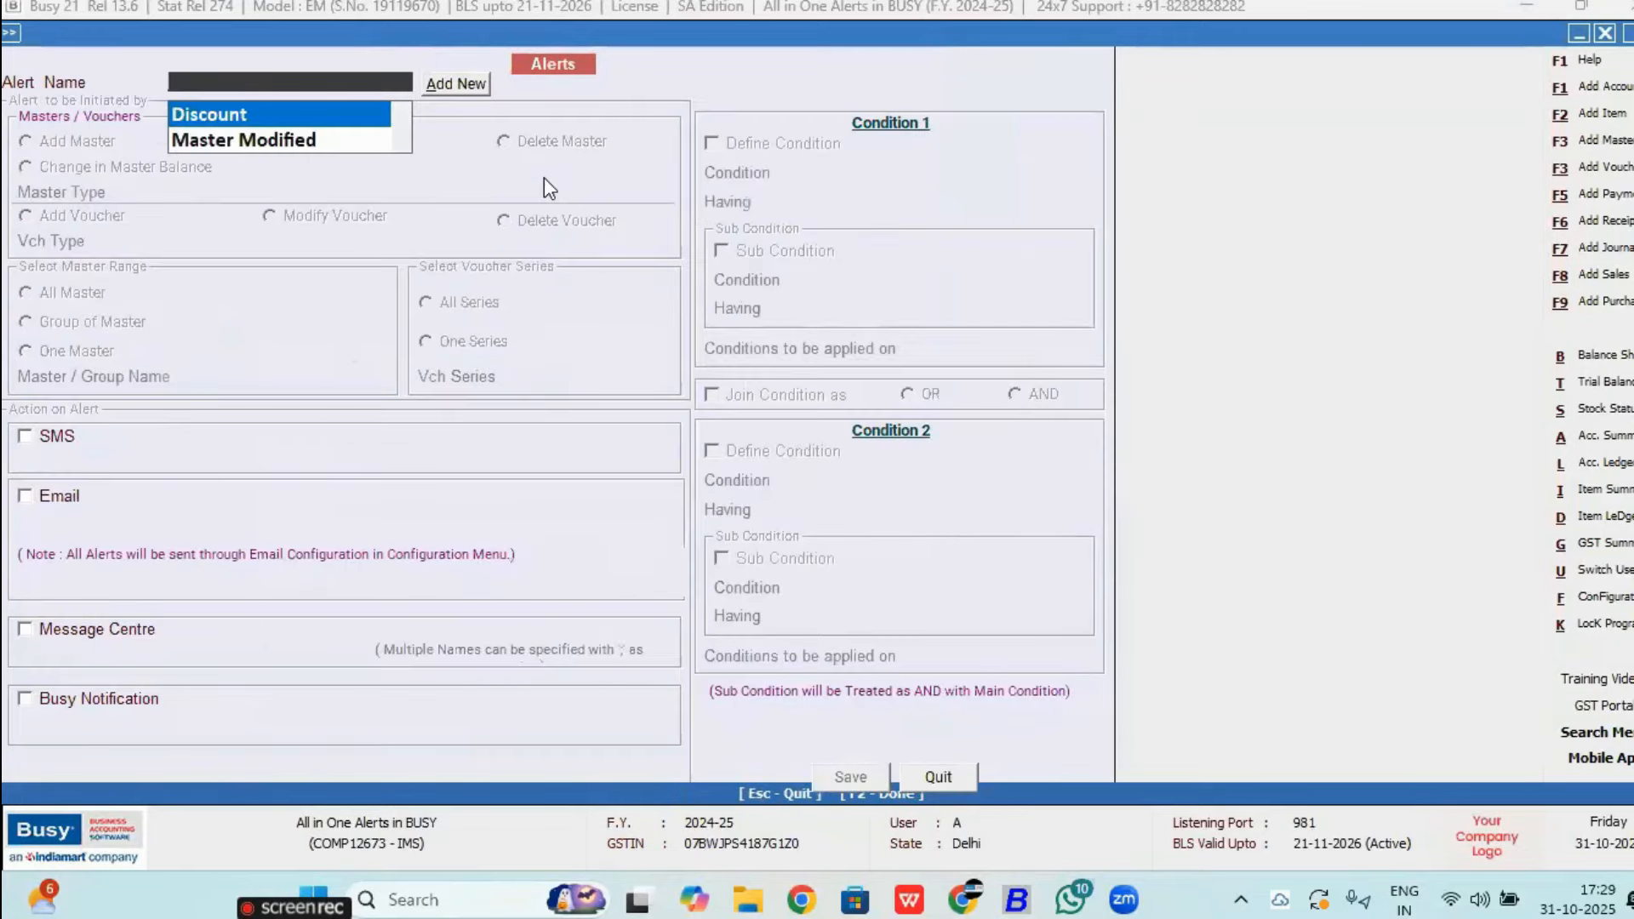
# Step: Load the Discount alert and try adding a new alert named 'Test'
pyautogui.press('Return')
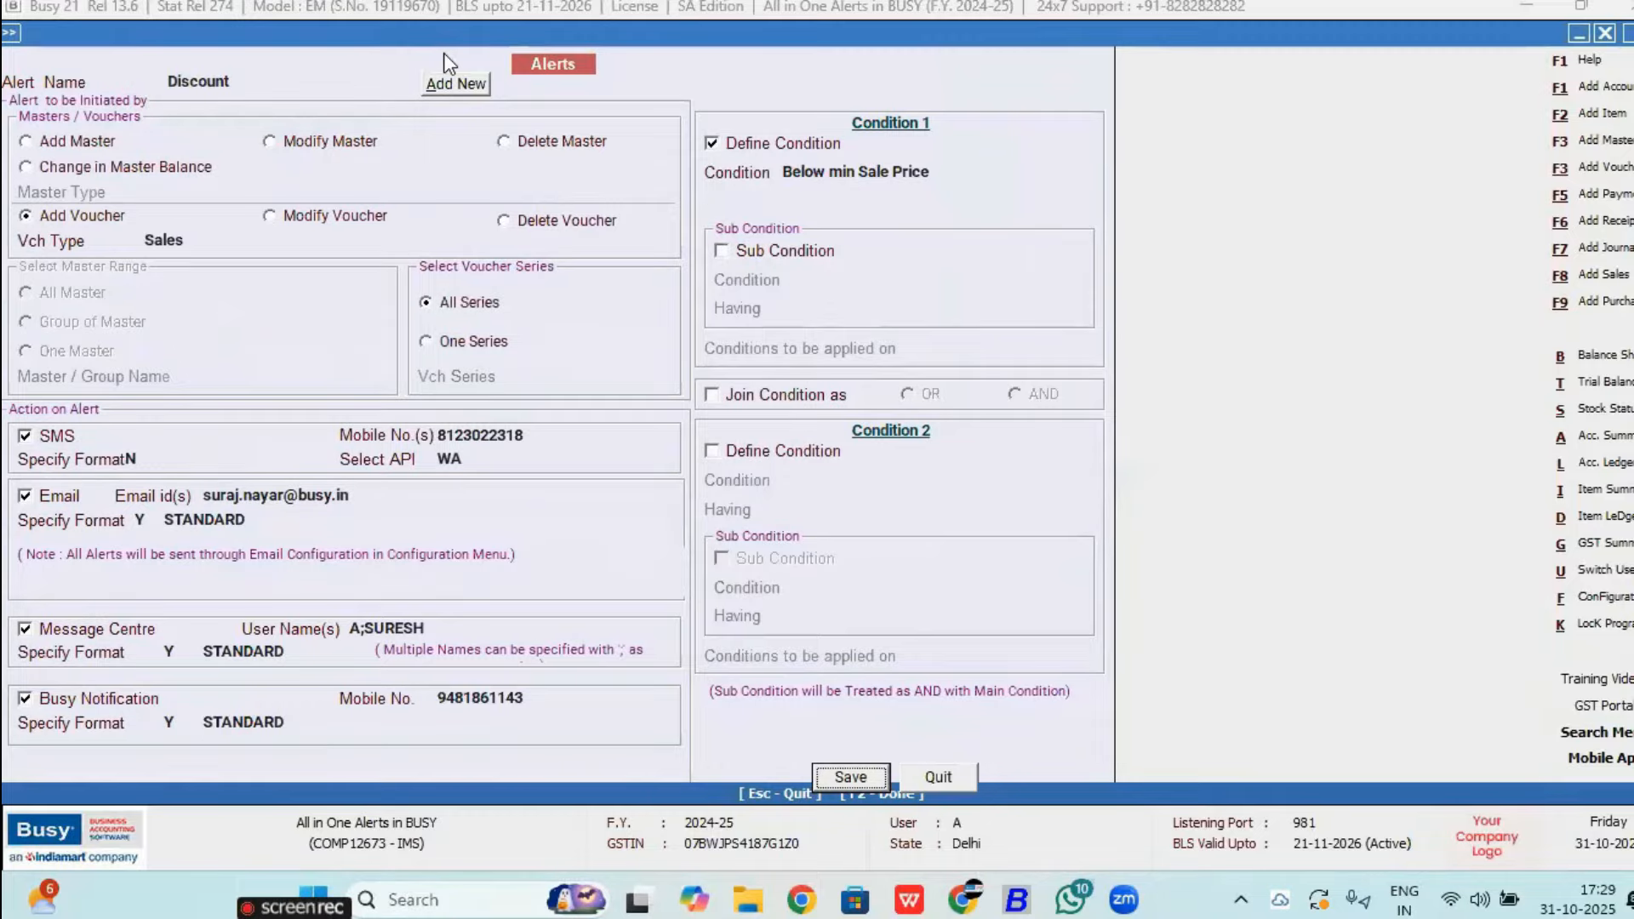
pyautogui.click(453, 83)
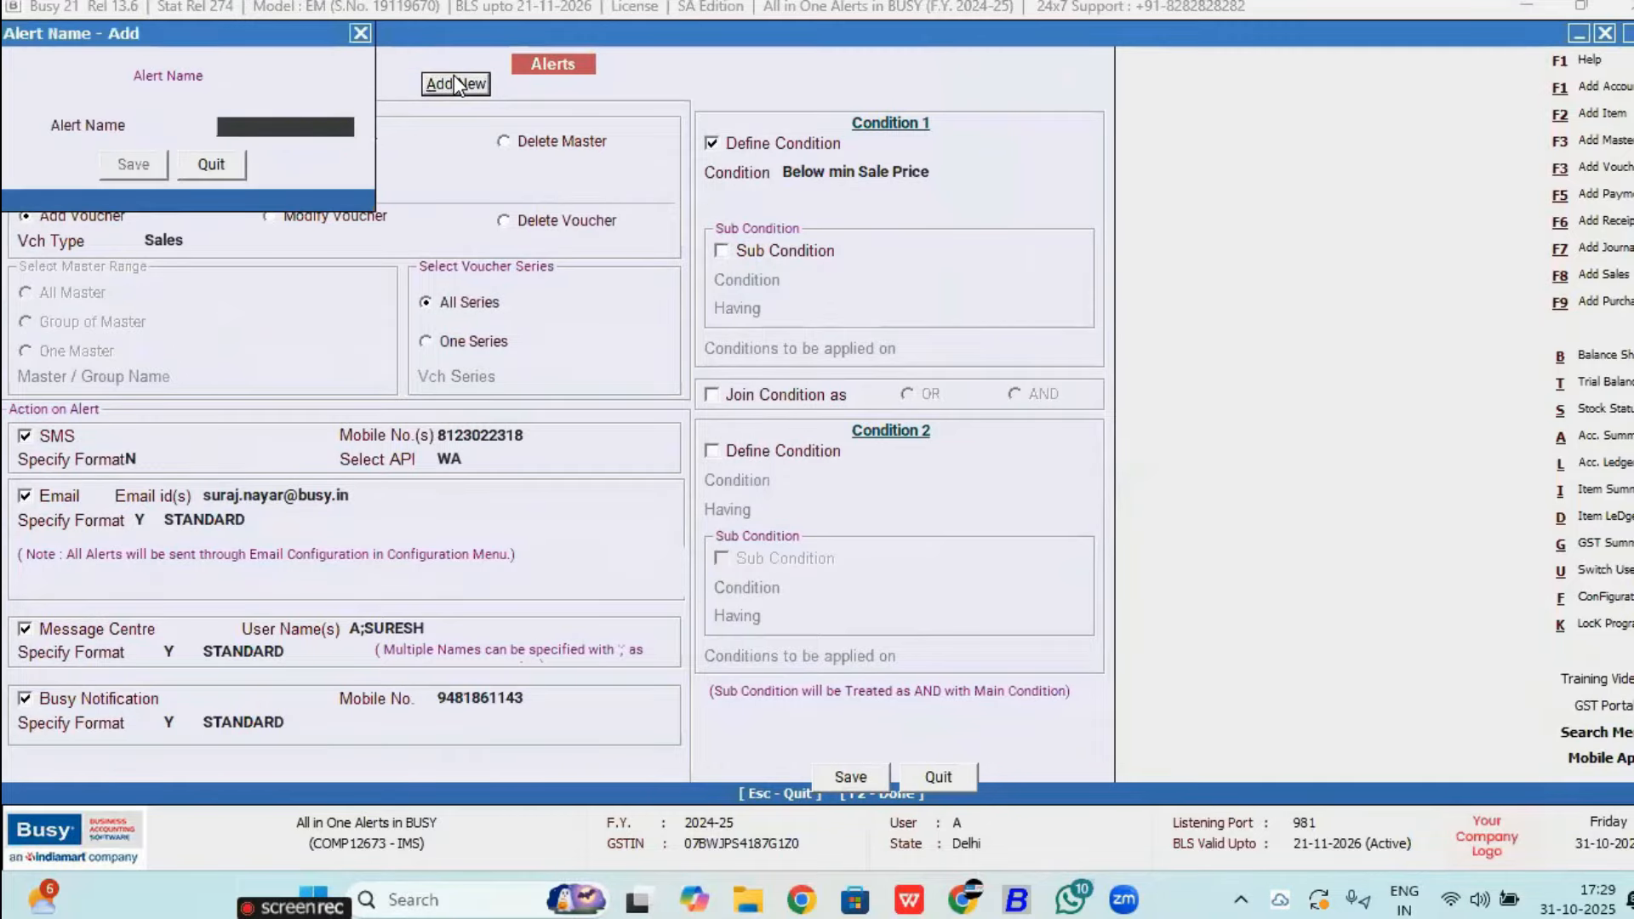
pyautogui.write('Test')
pyautogui.press('Return')
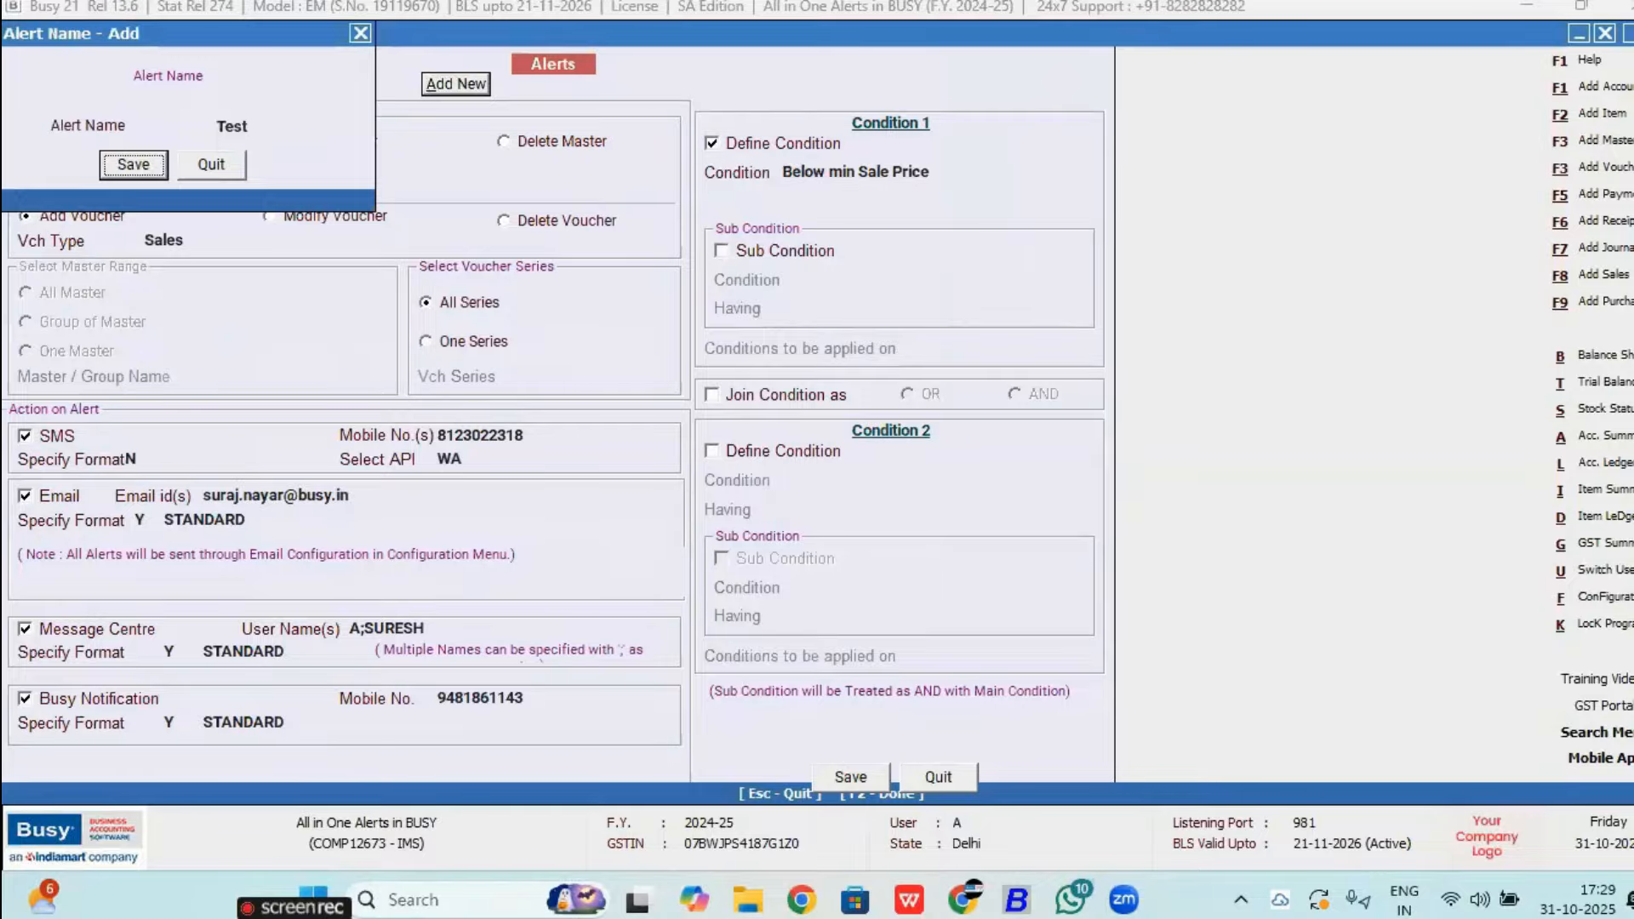
pyautogui.press('Return')
pyautogui.press('Return')
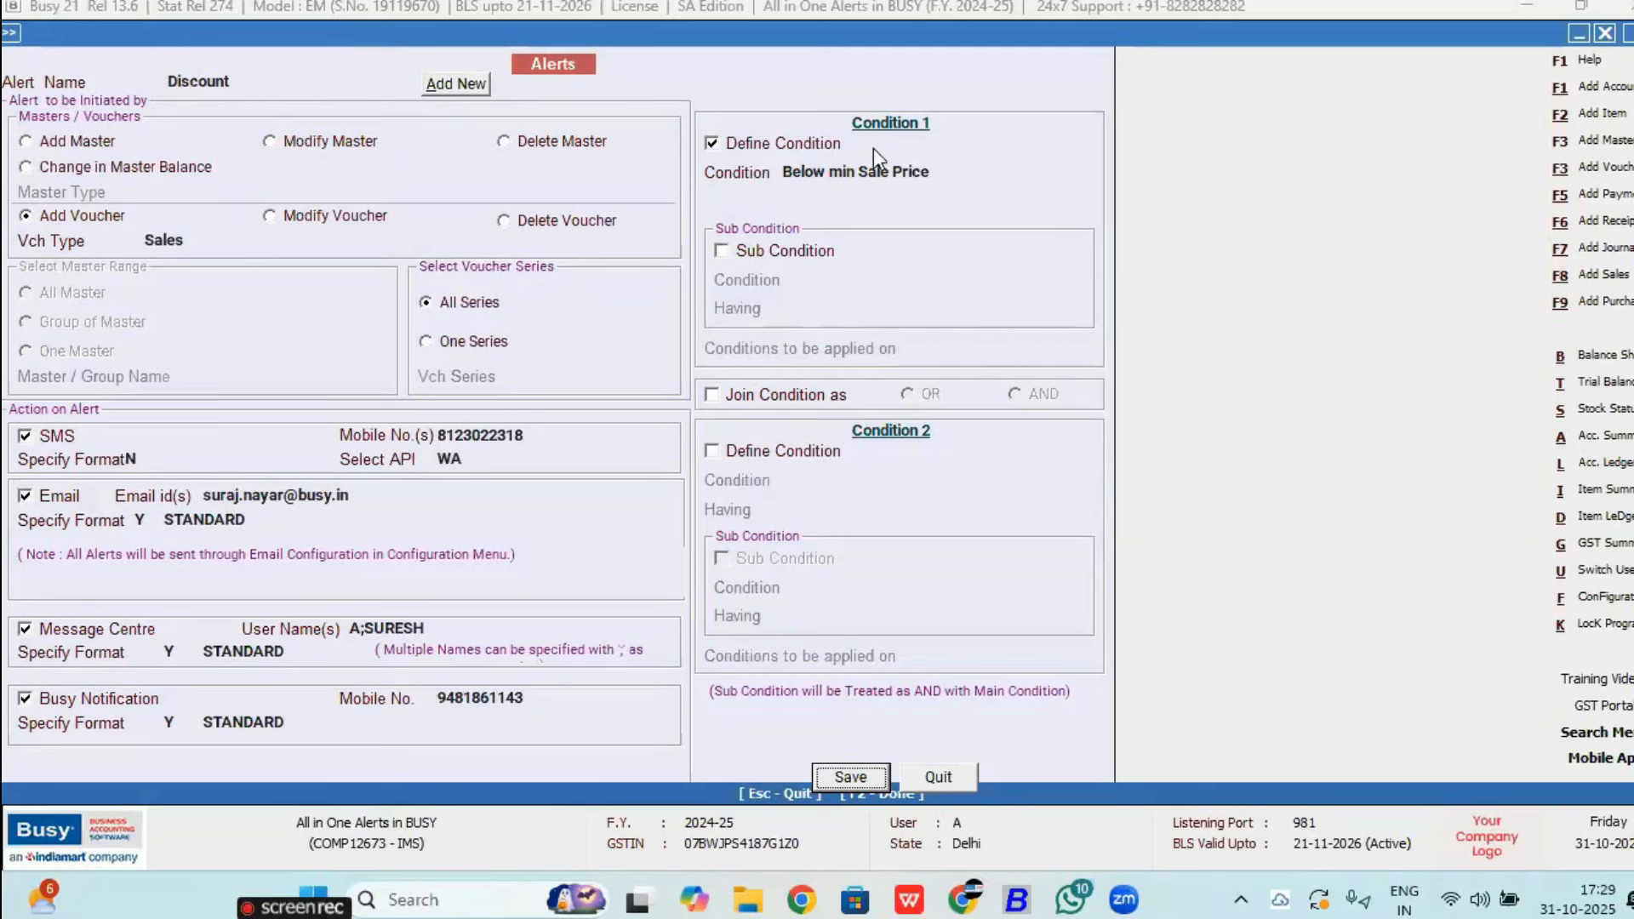
# Step: Redefine Condition 1 as Total Value <= 1,00,000.00 and switch on Sub Condition
pyautogui.click(863, 172)
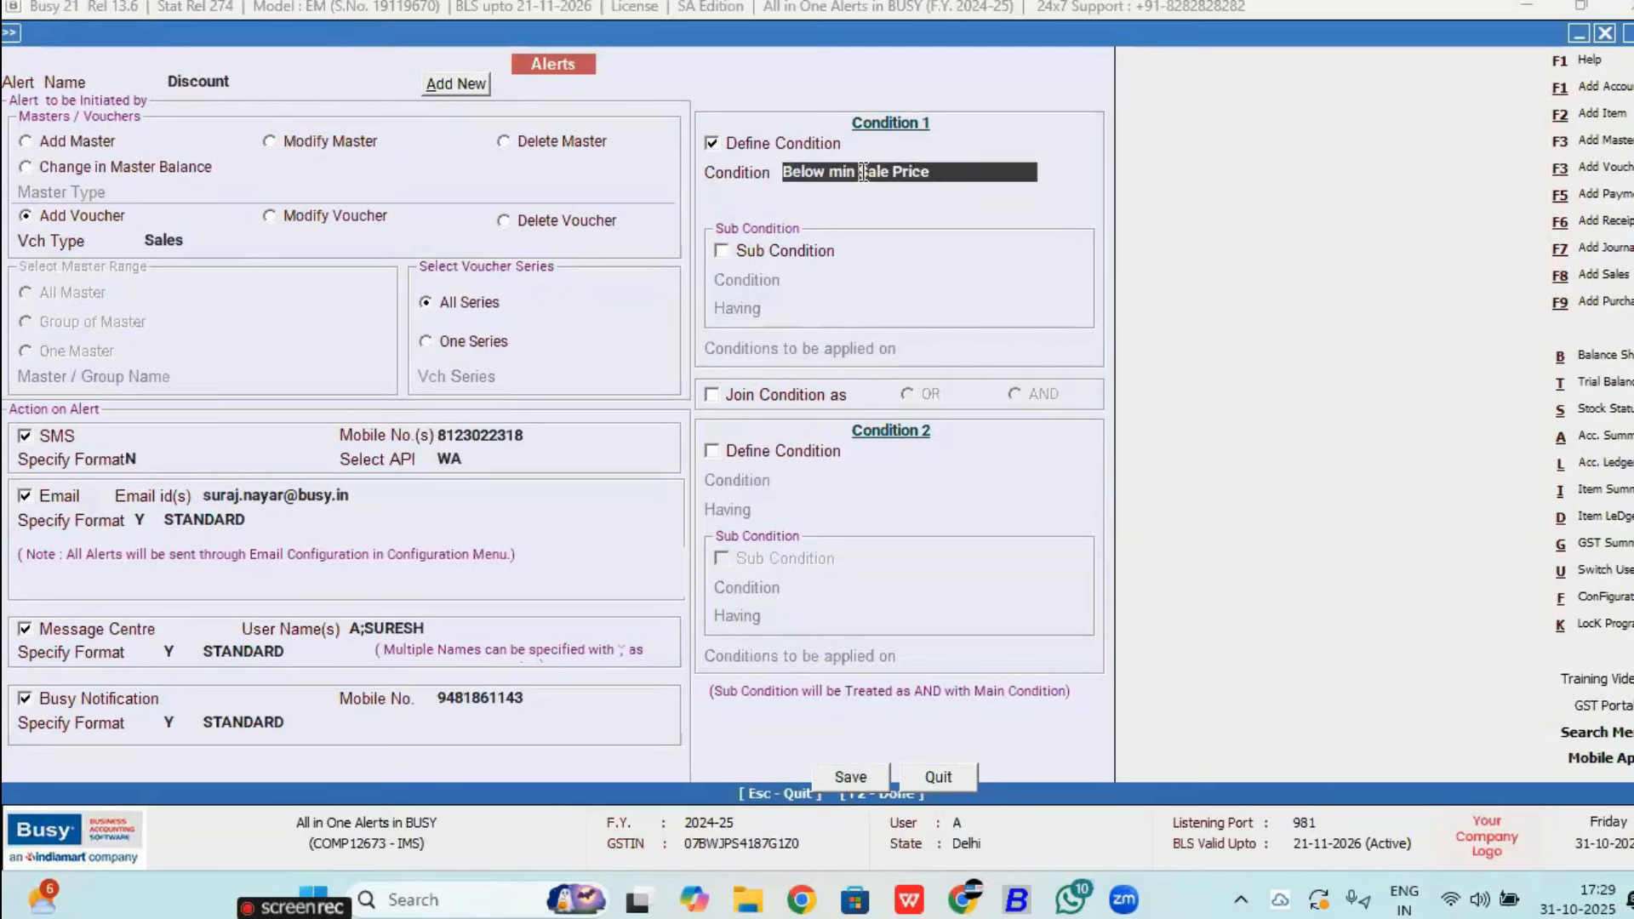
pyautogui.press('Return')
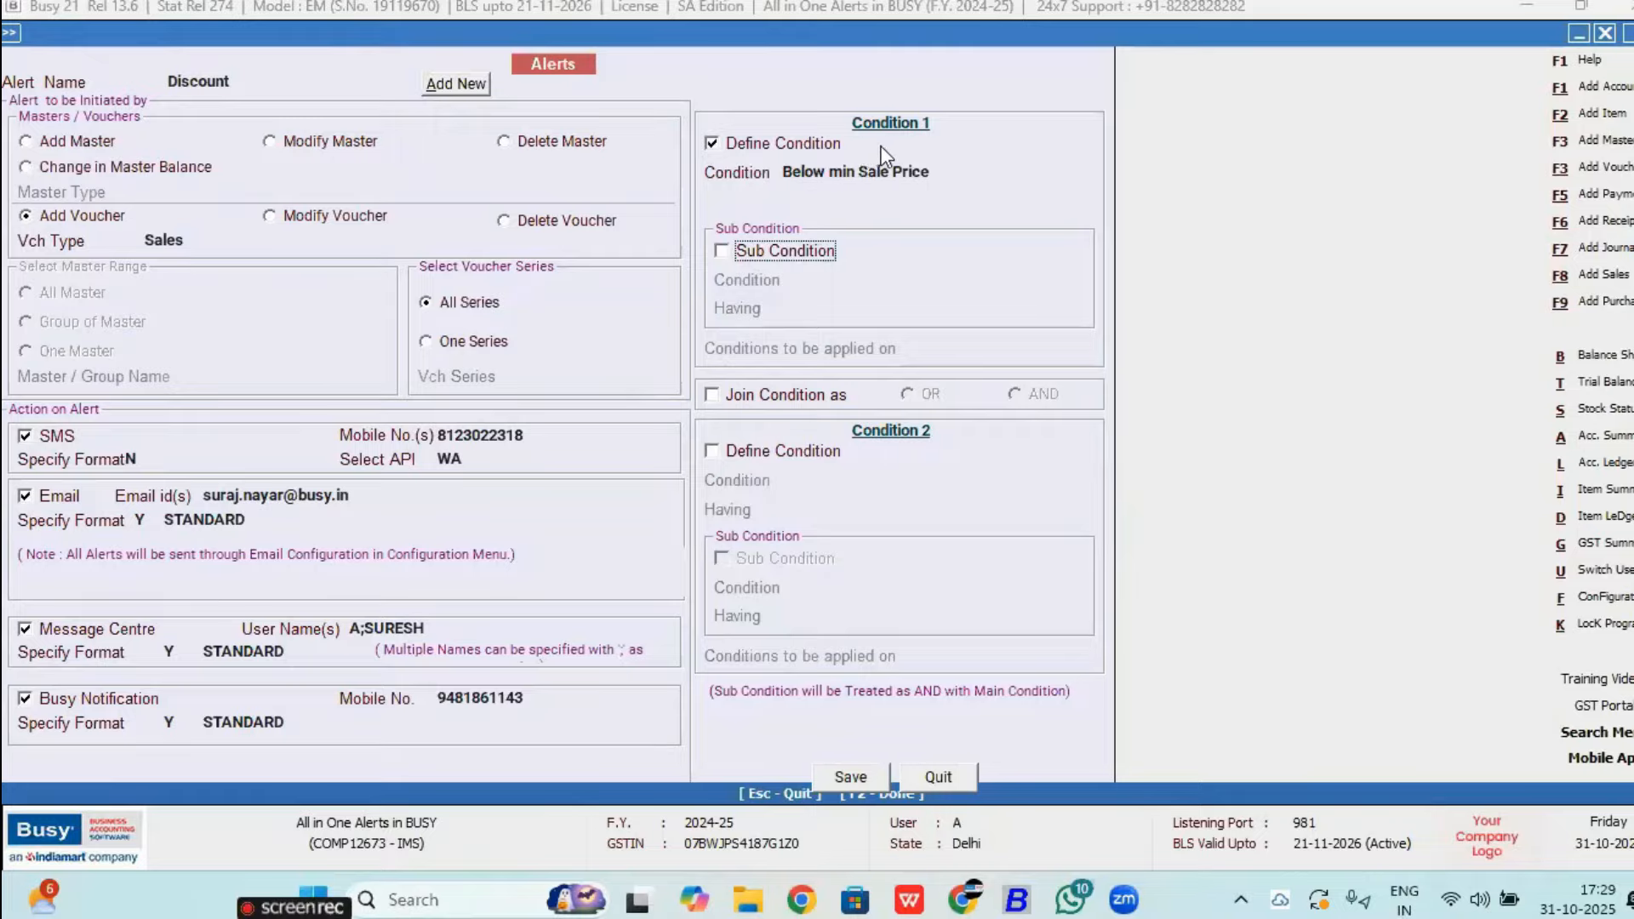
pyautogui.click(946, 143)
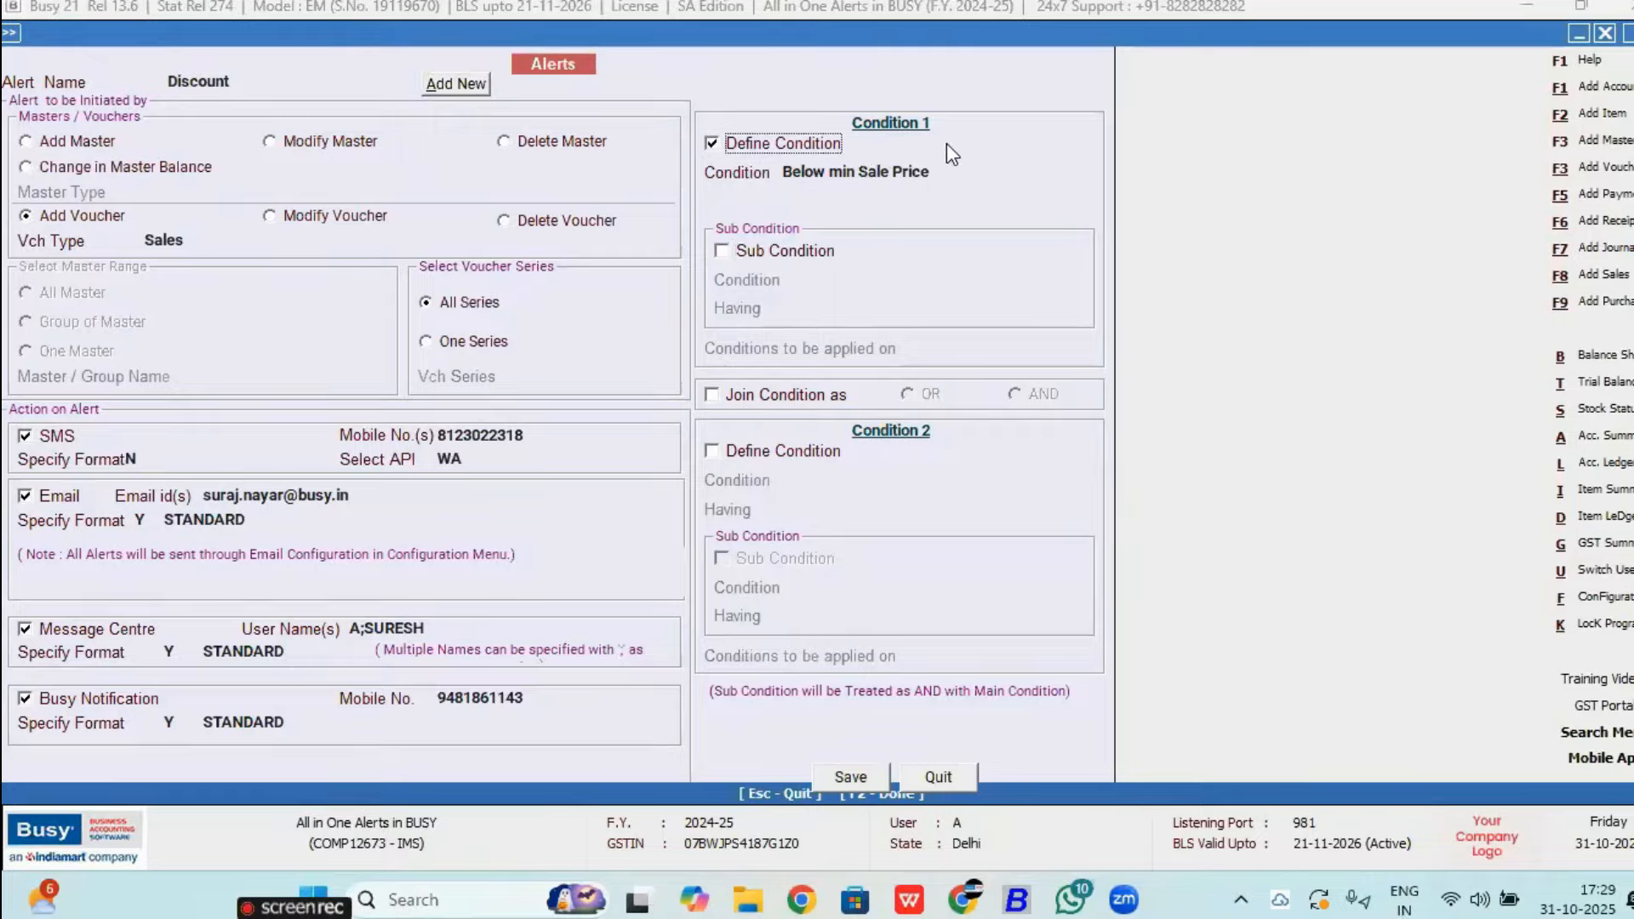
pyautogui.click(814, 142)
pyautogui.press('Return')
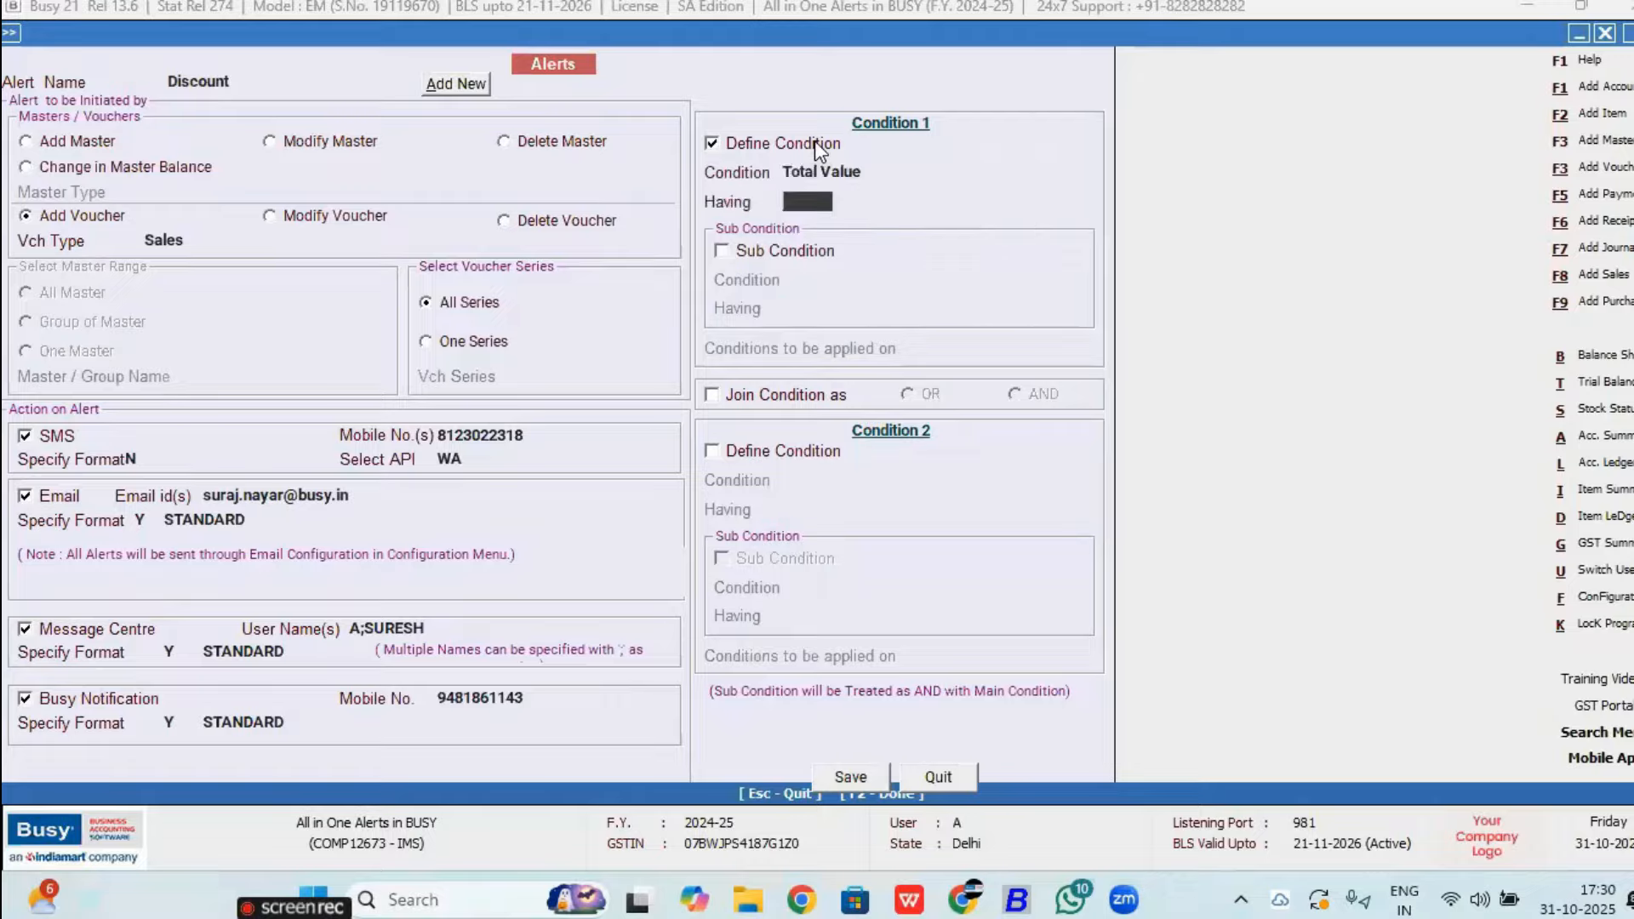
pyautogui.press('Down')
pyautogui.press('Down')
pyautogui.press('Down')
pyautogui.press('Return')
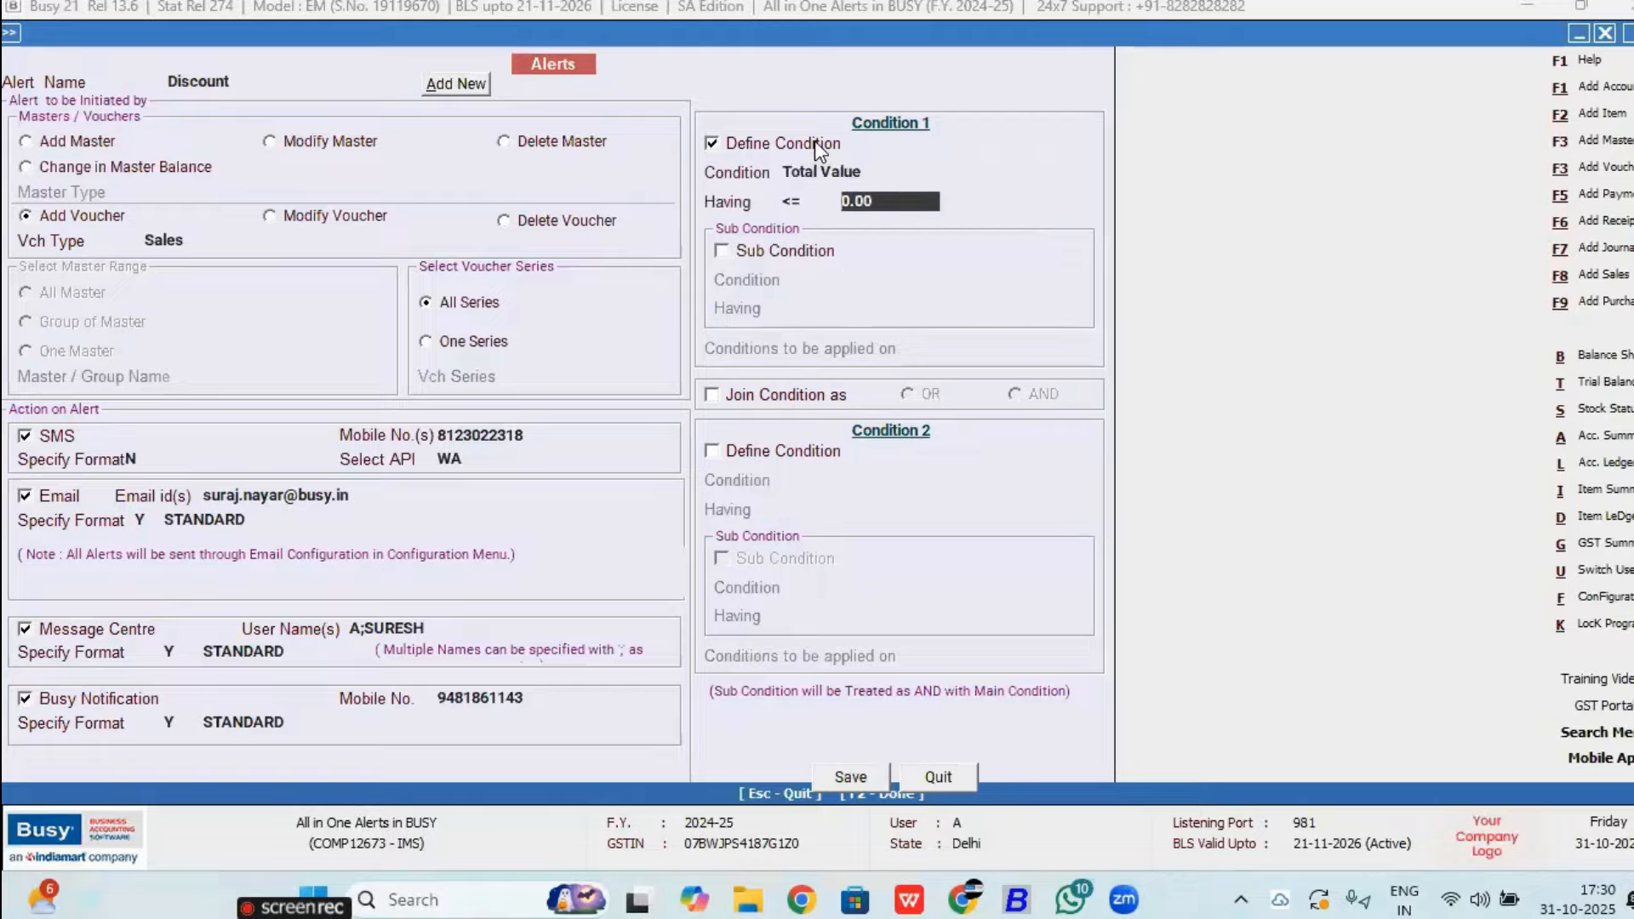
pyautogui.write('100000')
pyautogui.press('Return')
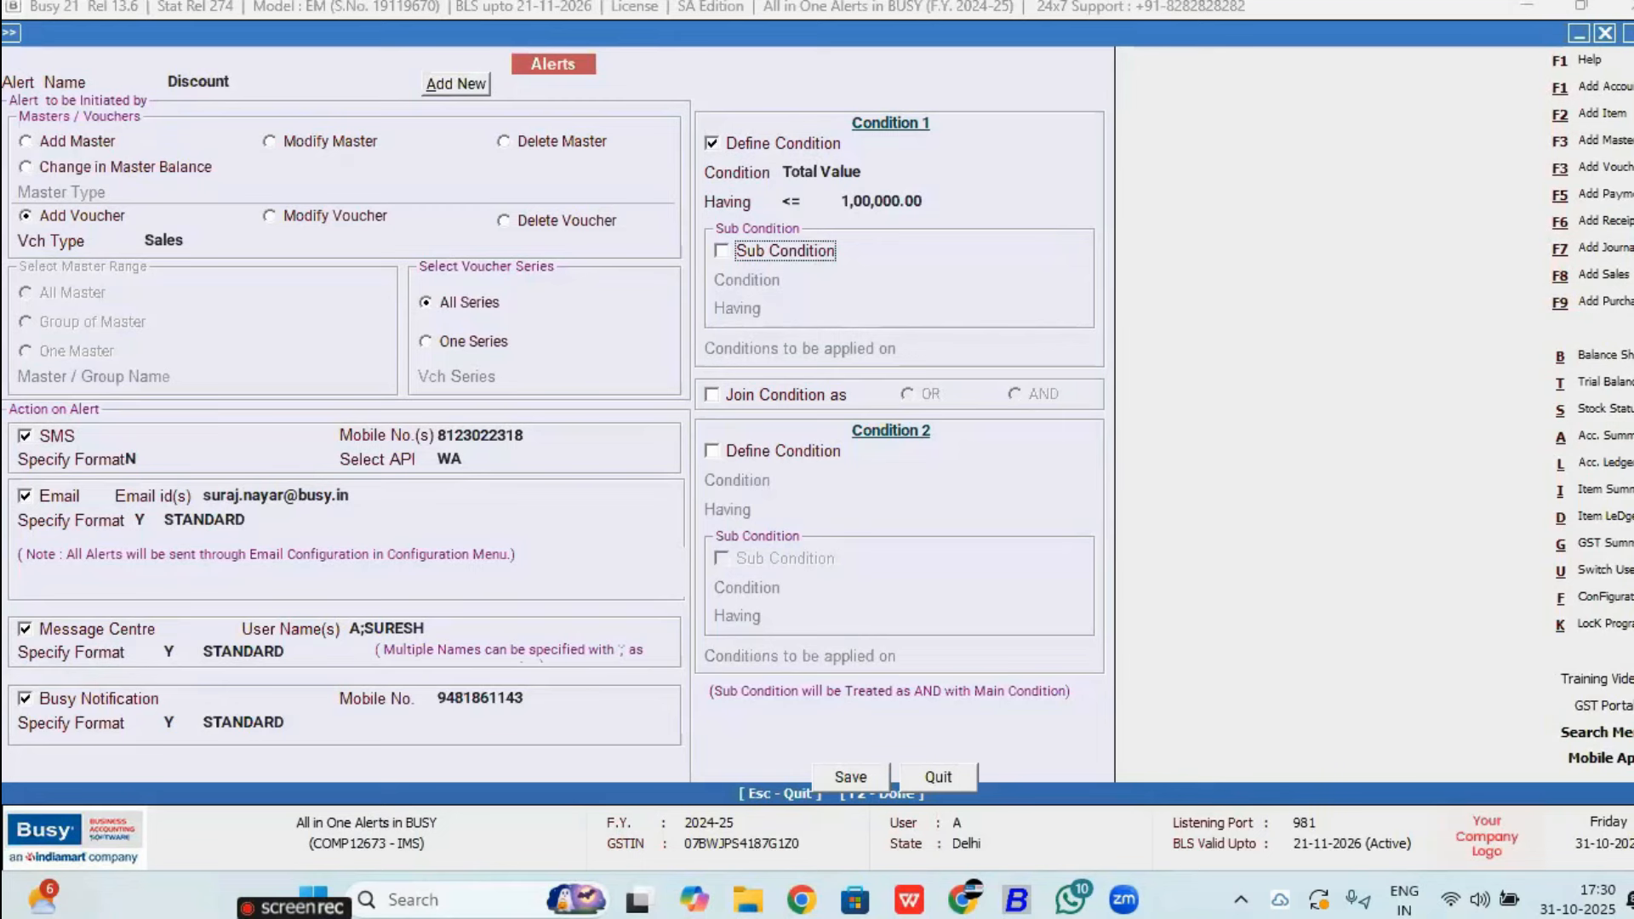
pyautogui.press('space')
pyautogui.press('Return')
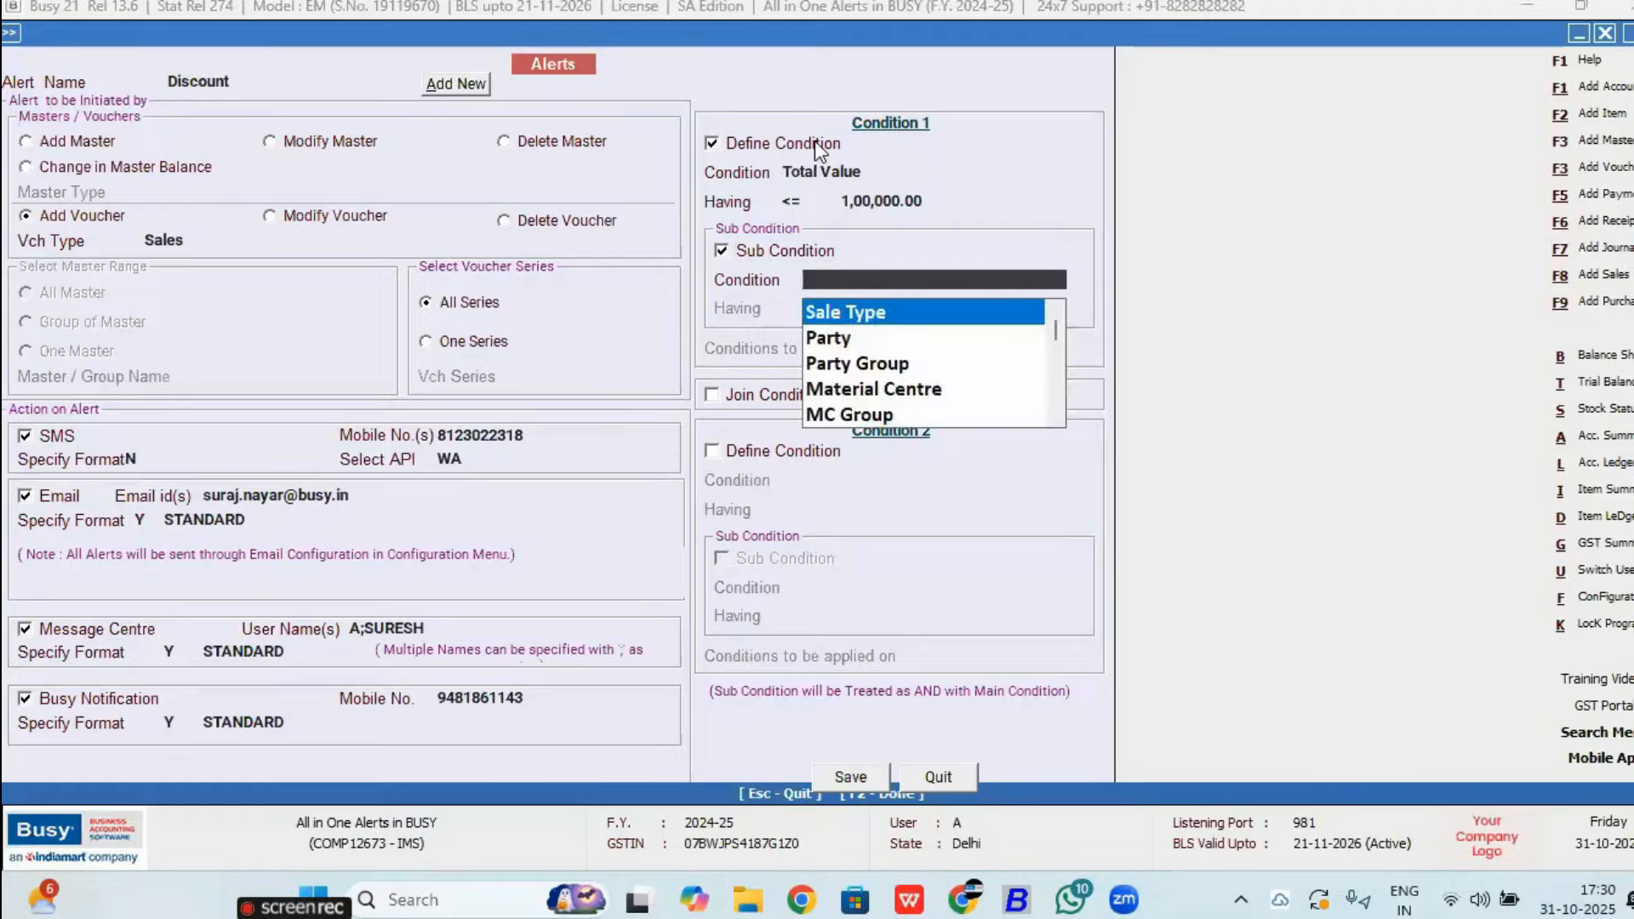
# Step: Set the sub condition to Party Group = Sundry Debtors
pyautogui.press('Down')
pyautogui.press('Down')
pyautogui.press('Down')
pyautogui.press('Down')
pyautogui.press('Down')
pyautogui.press('Down')
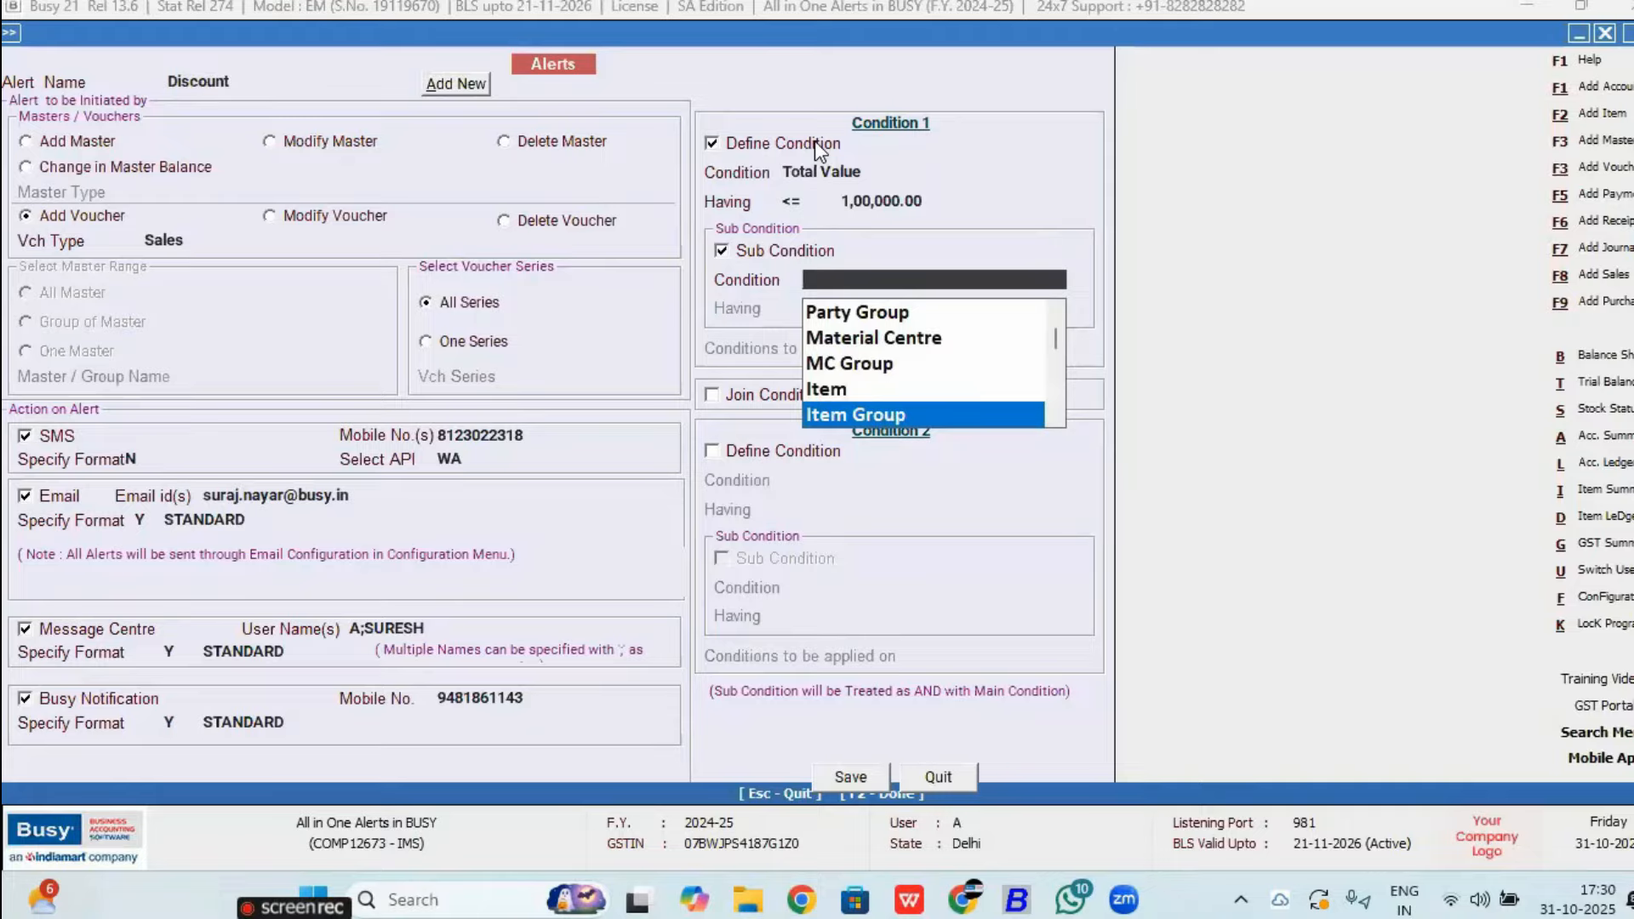
pyautogui.press('Down')
pyautogui.press('Down')
pyautogui.press('Down')
pyautogui.press('Down')
pyautogui.press('Down')
pyautogui.press('Down')
pyautogui.press('Down')
pyautogui.press('Down')
pyautogui.press('Down')
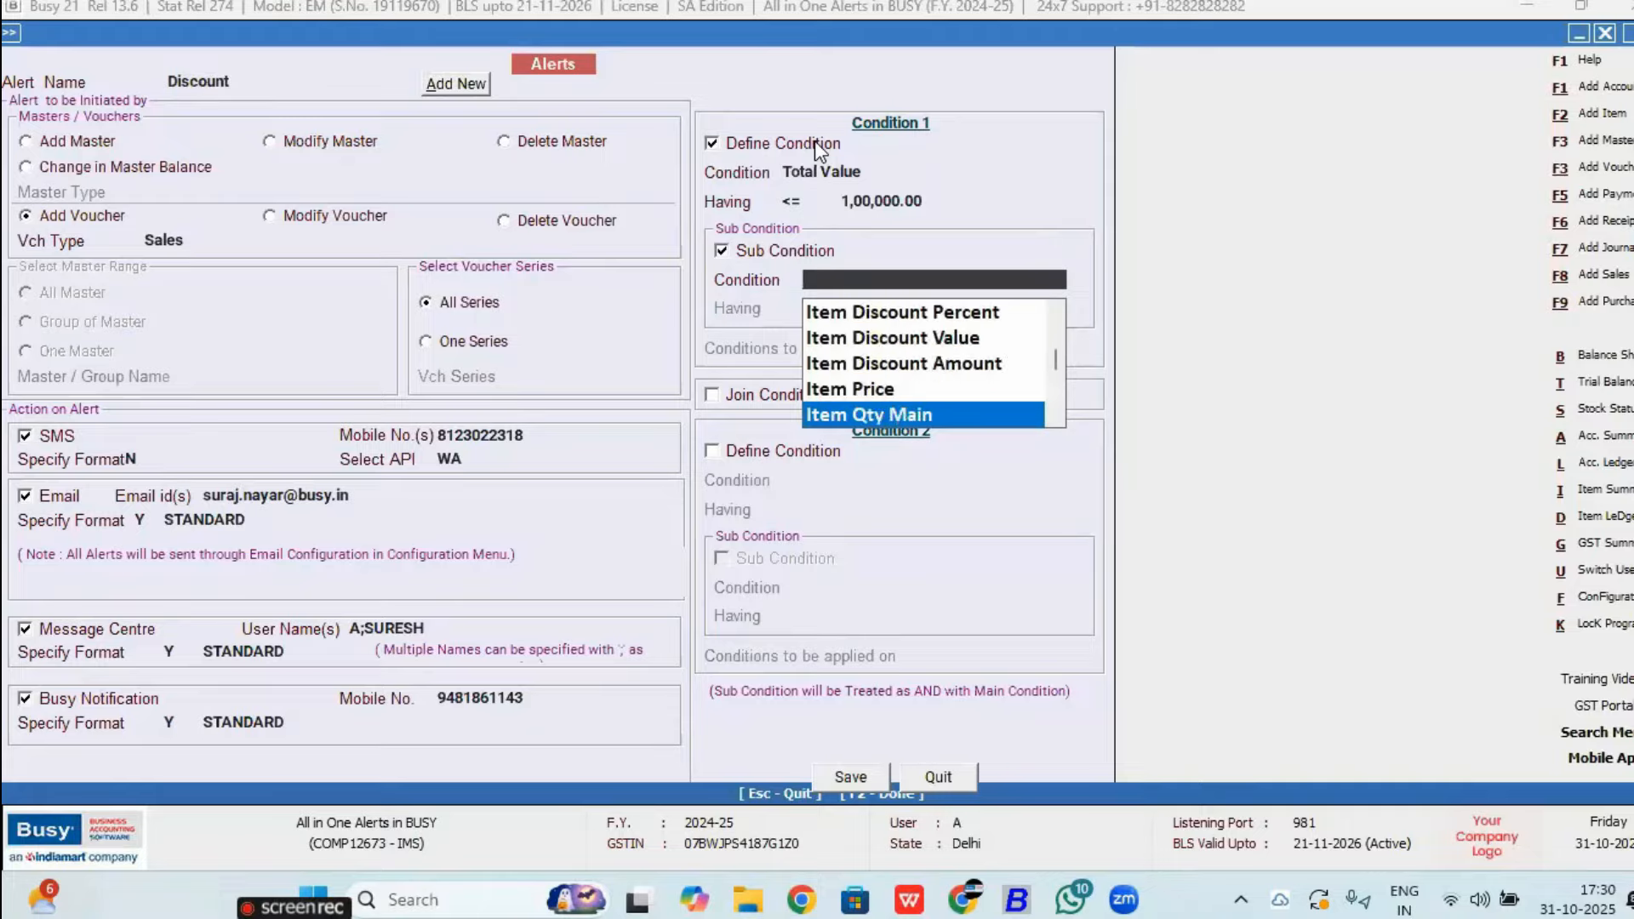
pyautogui.write('pa')
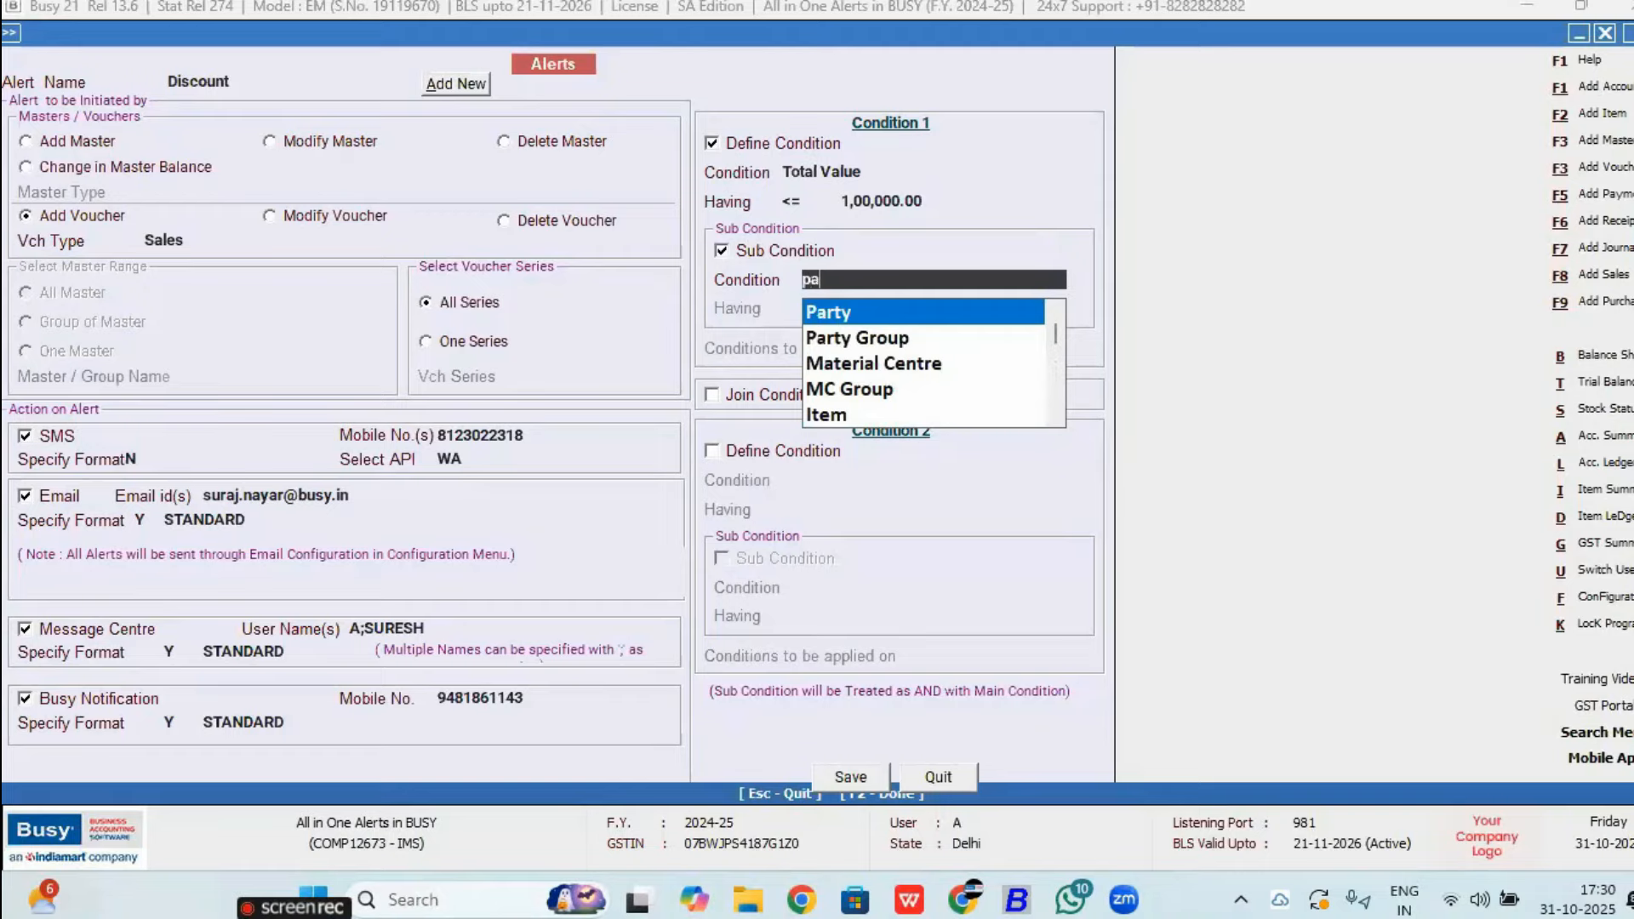
pyautogui.press('Down')
pyautogui.press('Return')
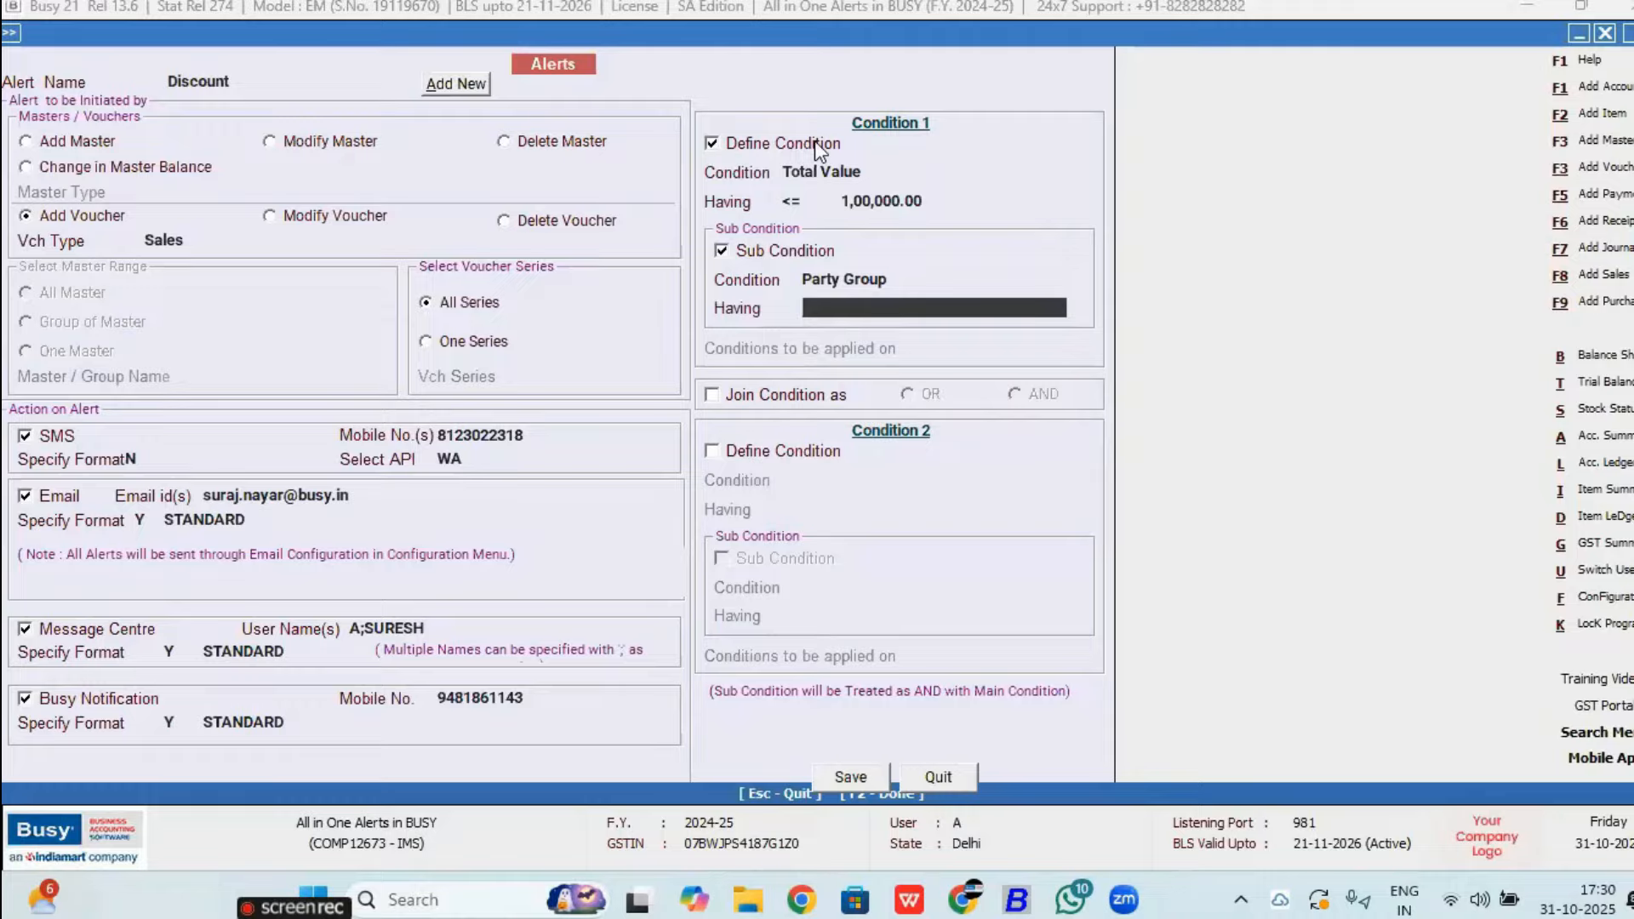
pyautogui.press('Up')
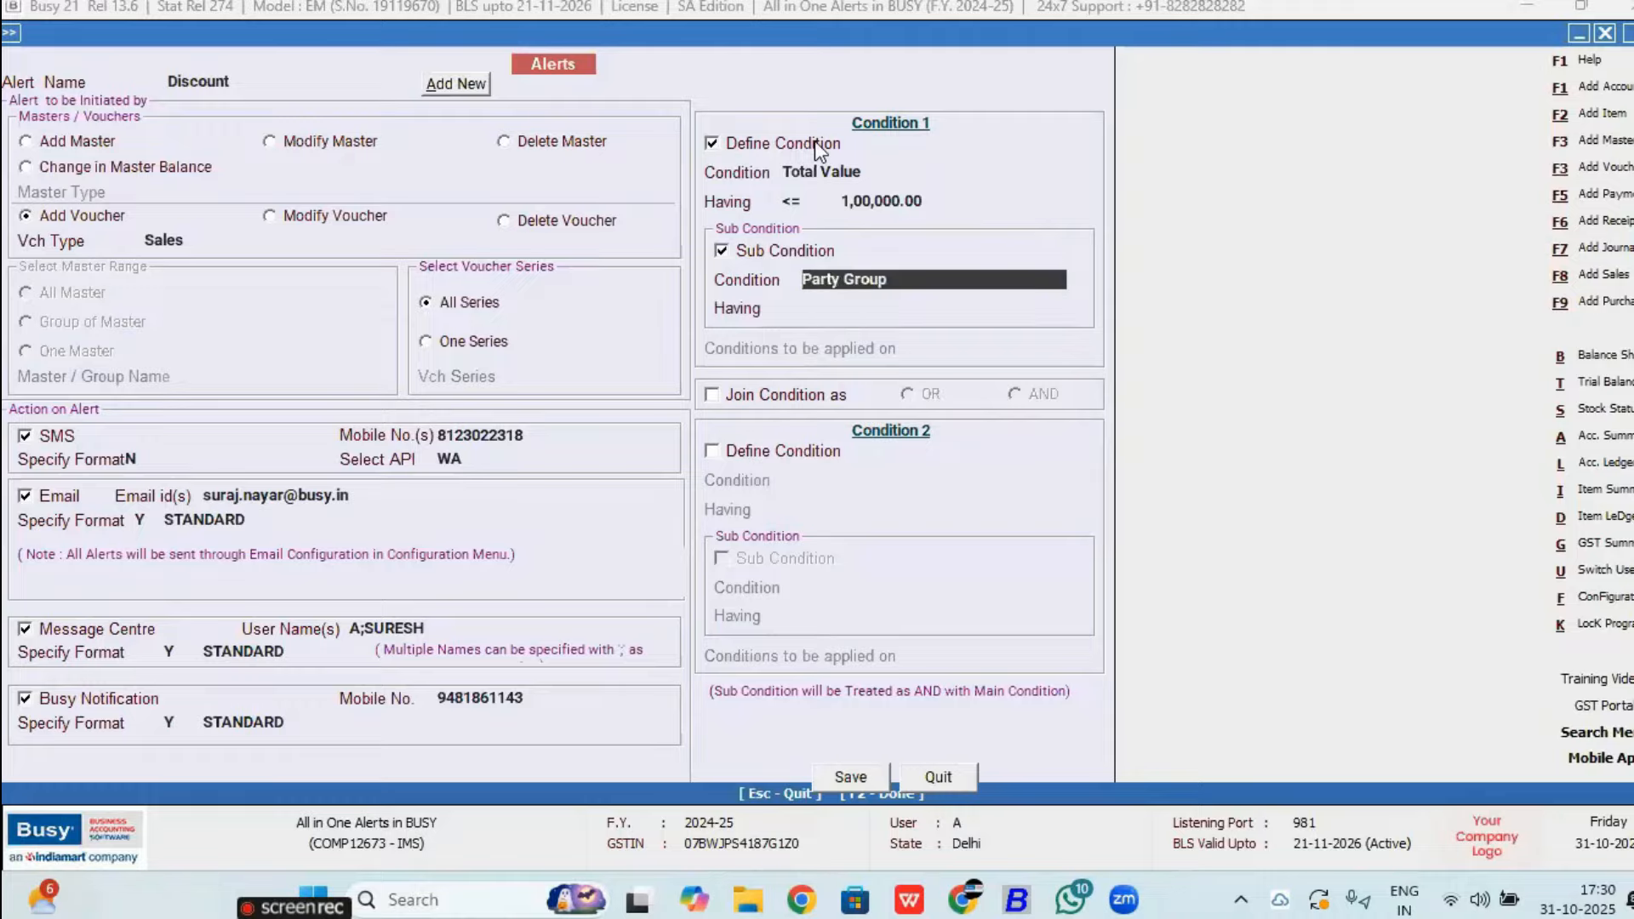
pyautogui.press('Return')
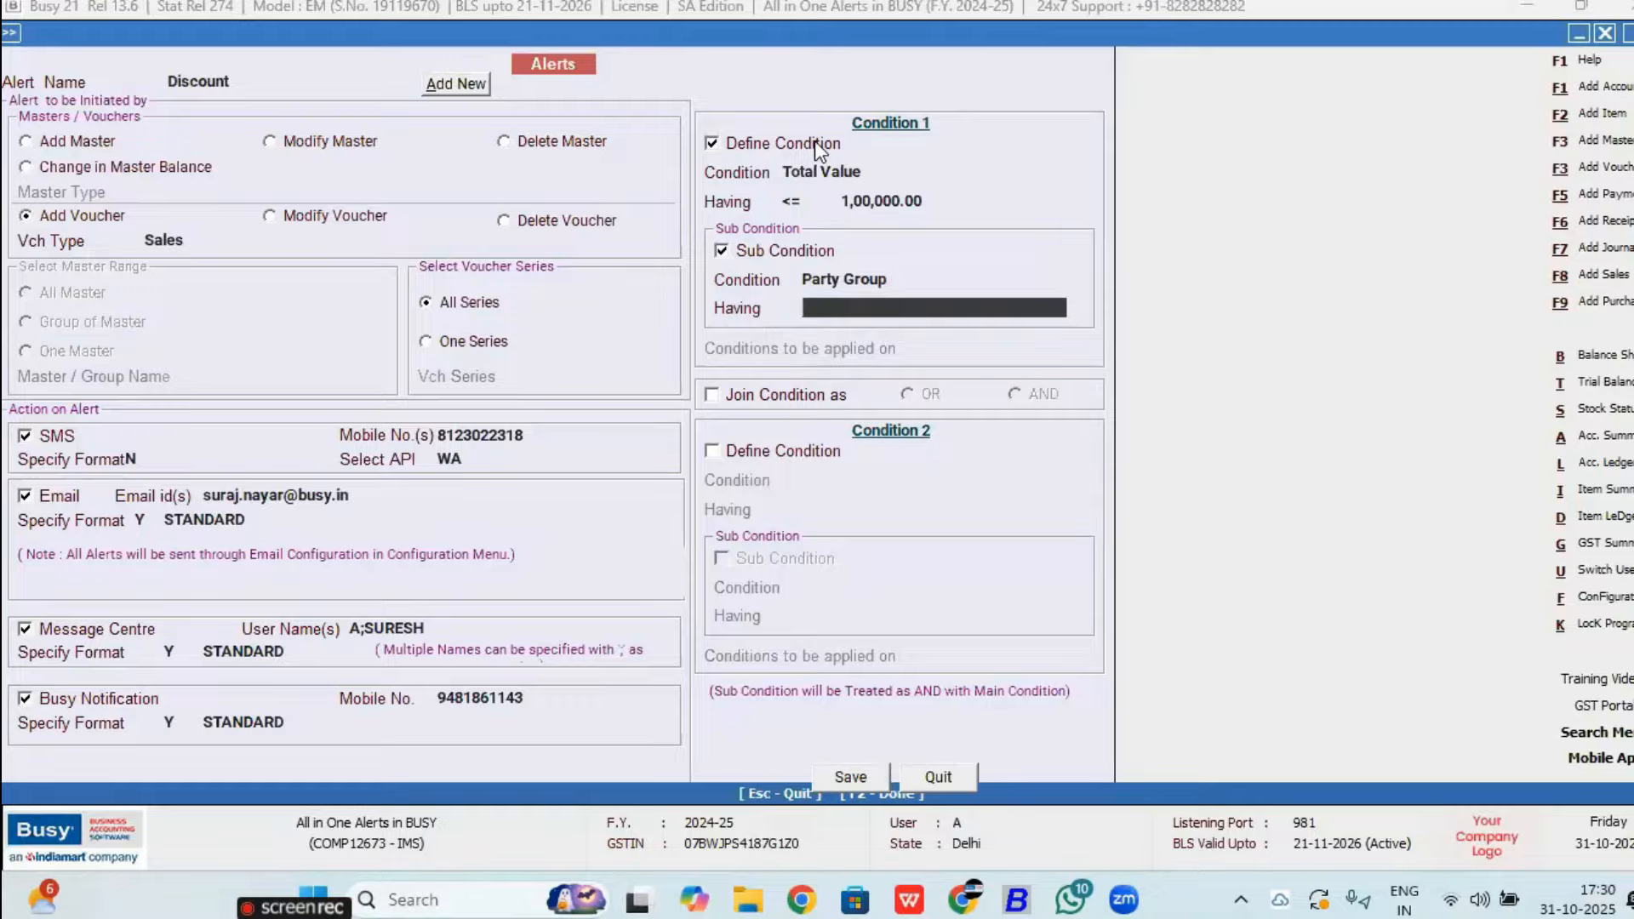
pyautogui.press('space')
pyautogui.write('sun')
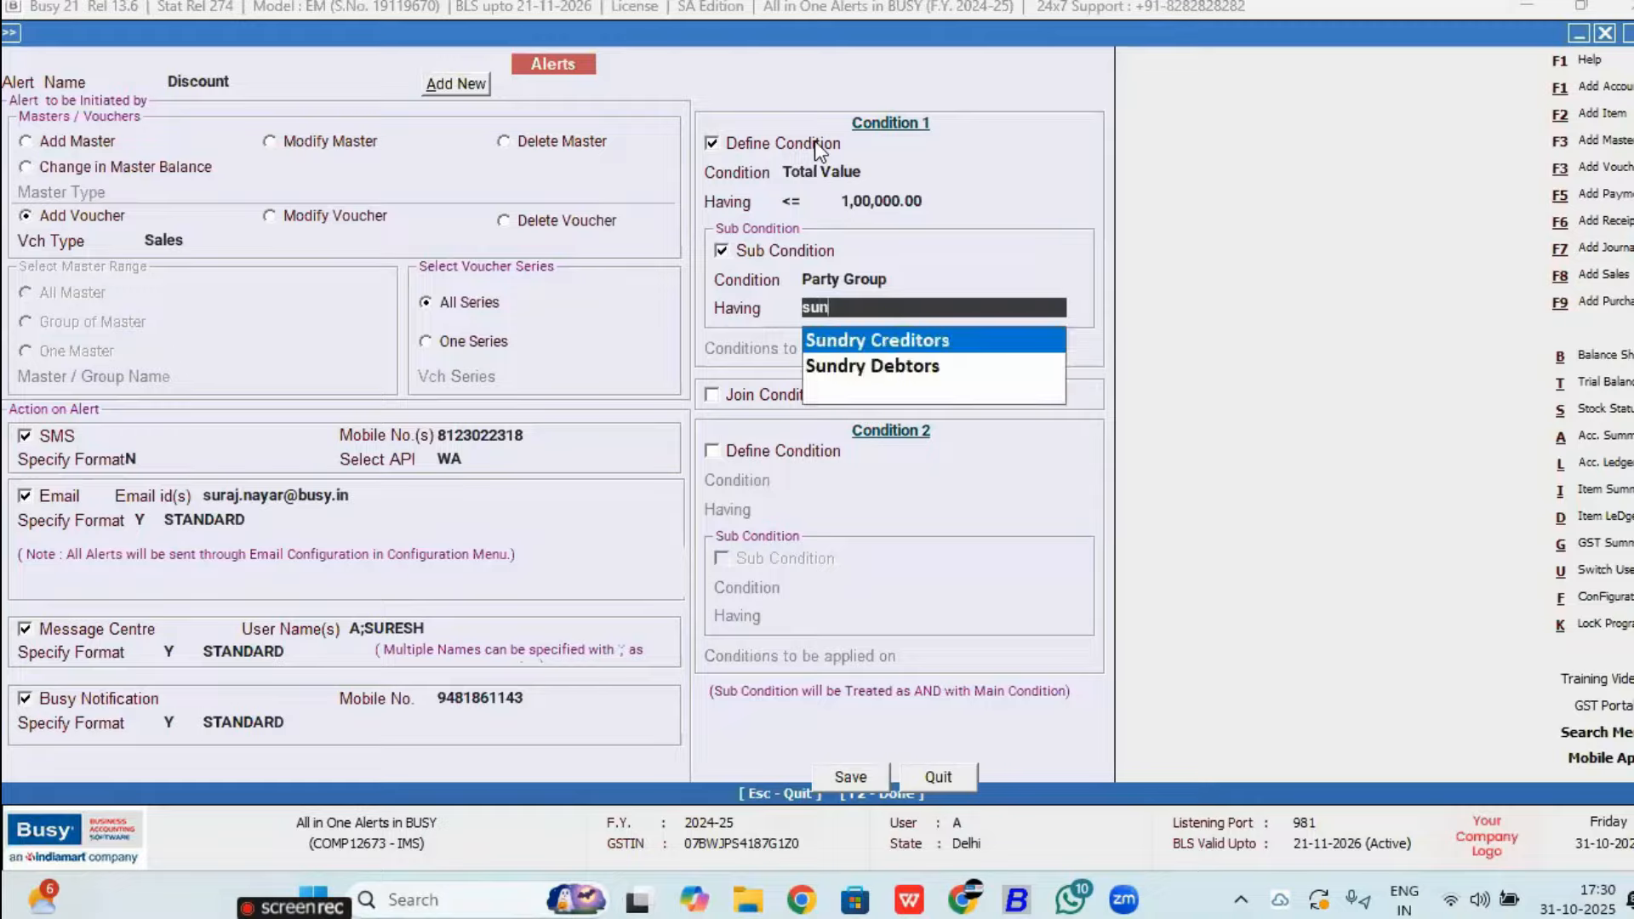
pyautogui.press('Down')
pyautogui.press('Return')
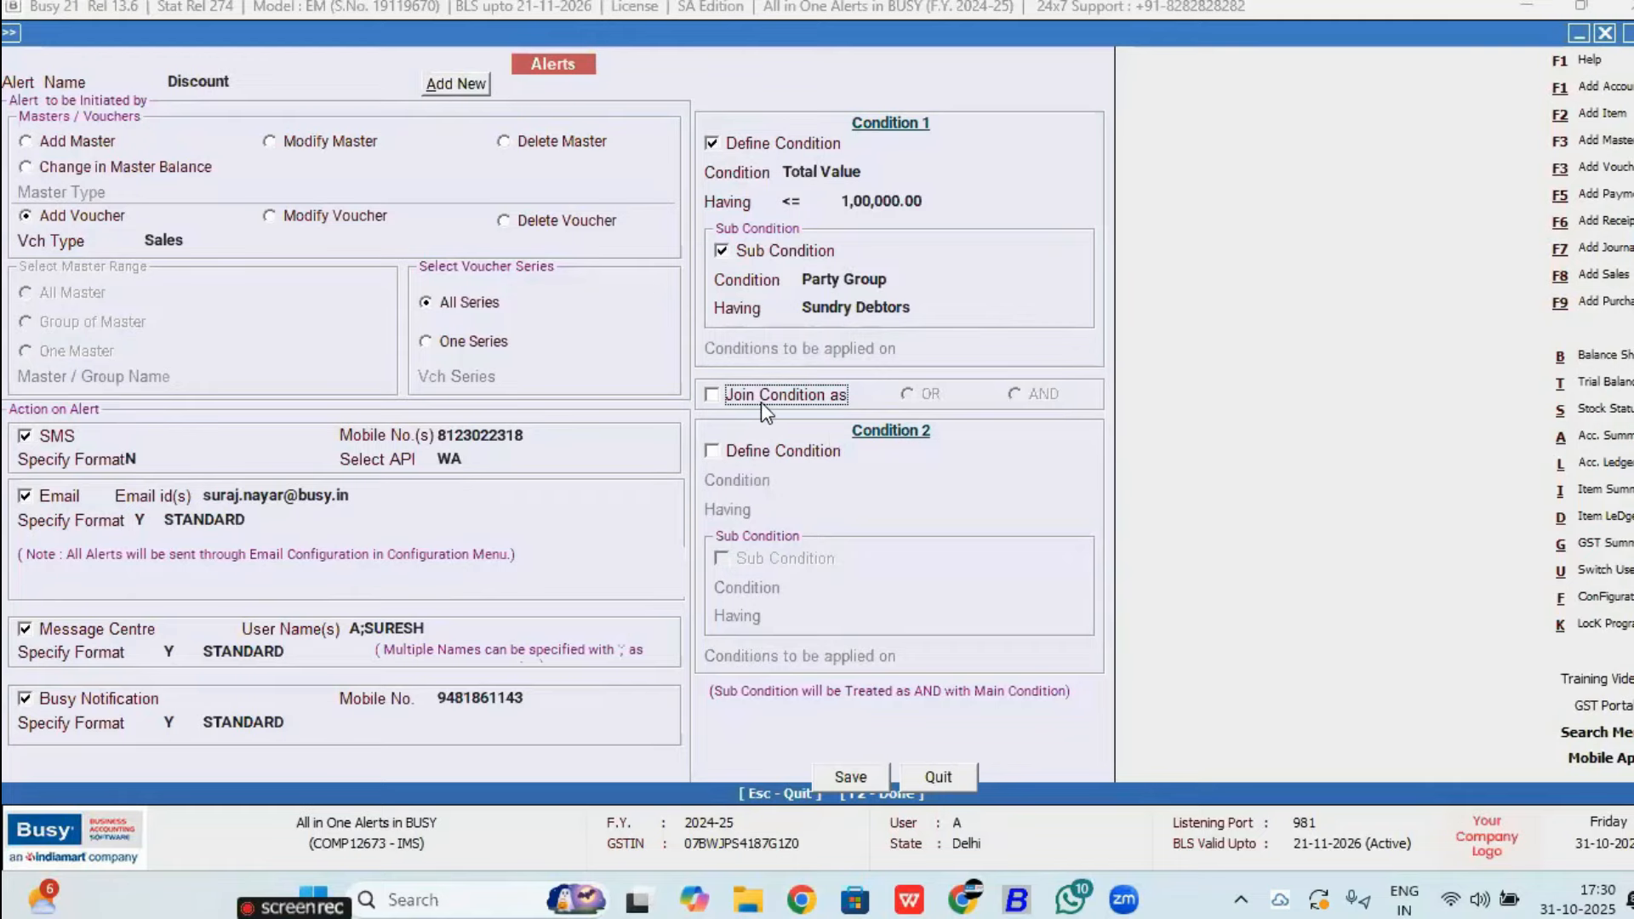
# Step: Enable Condition 2 as Sale Type and browse the local sale types, picking Local-Nil Rated
pyautogui.click(761, 451)
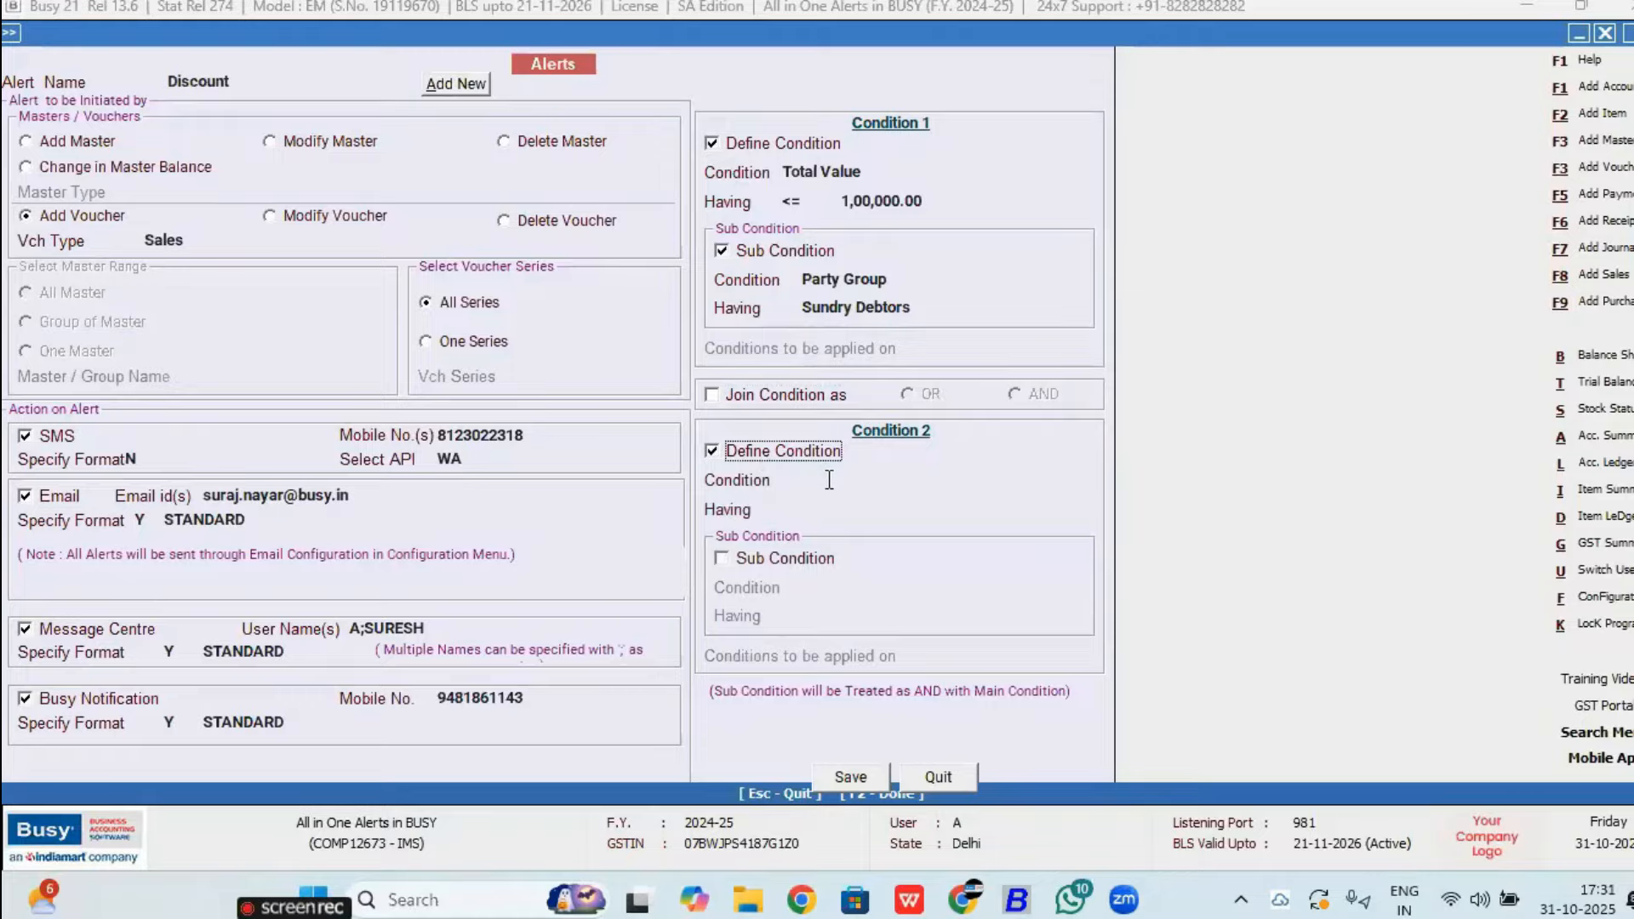
pyautogui.click(830, 480)
pyautogui.press('Return')
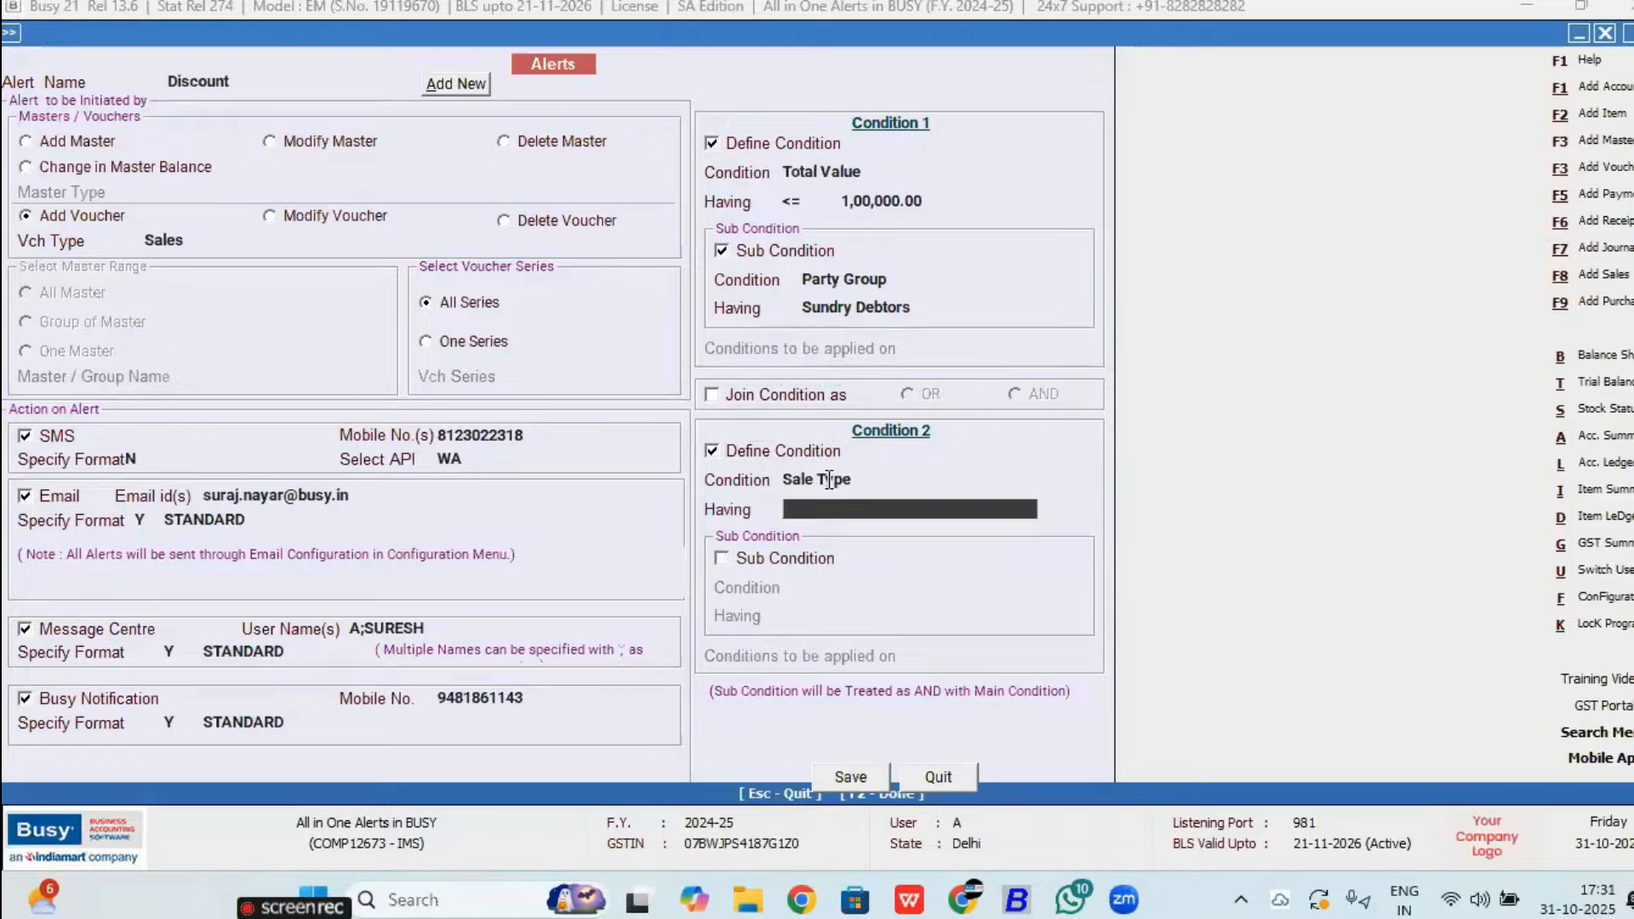
pyautogui.press('space')
pyautogui.write('l')
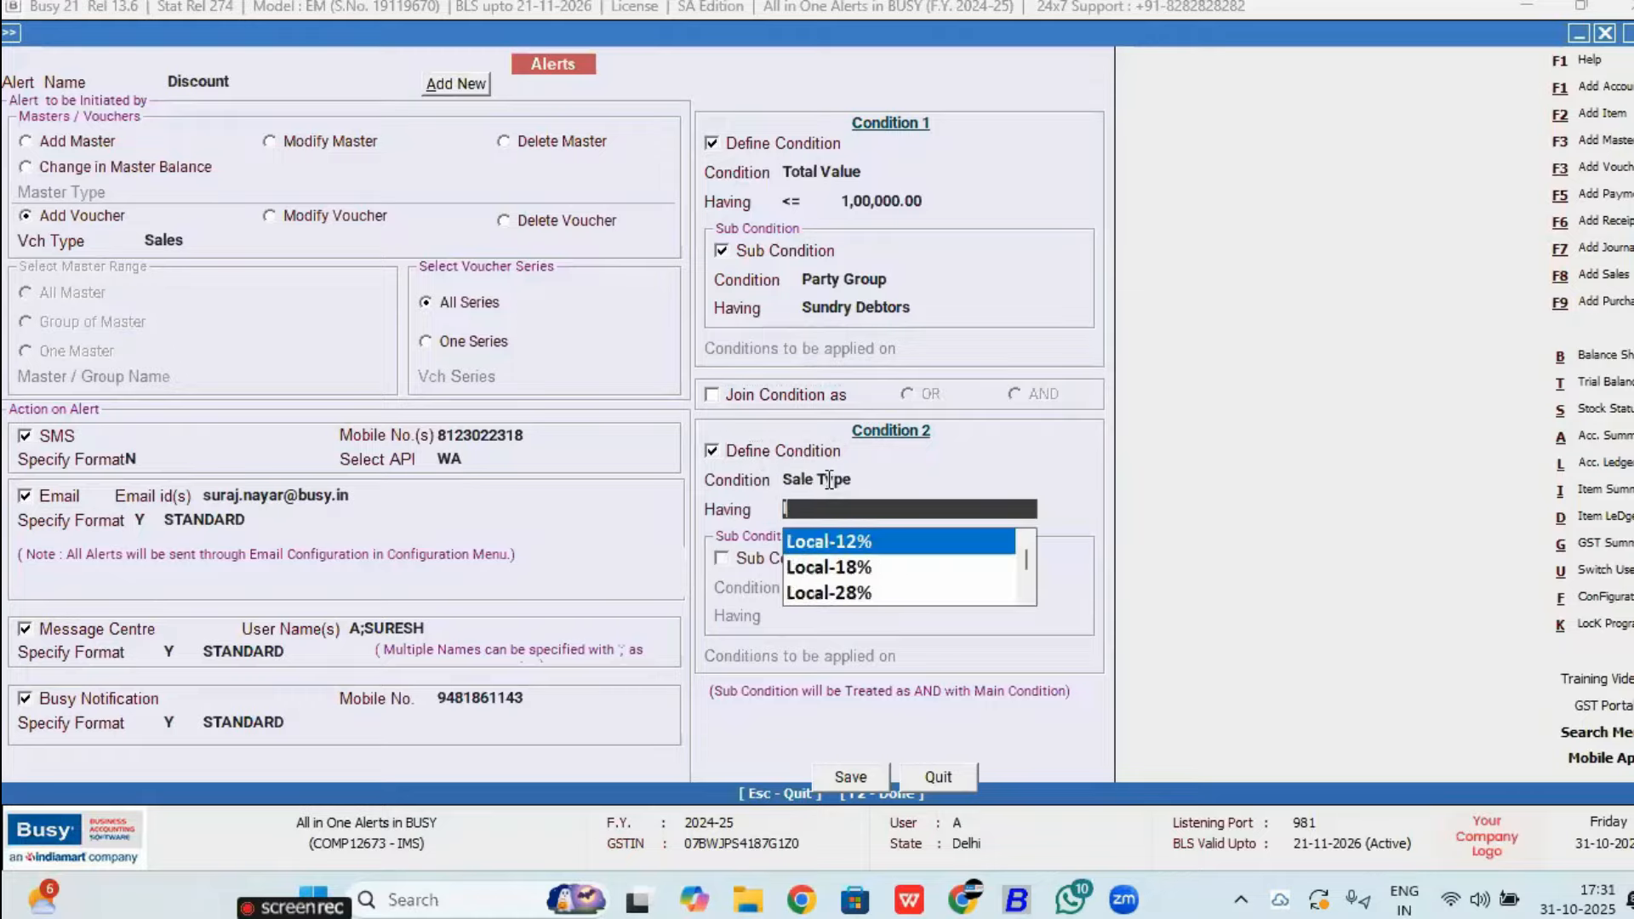
pyautogui.write('oca')
pyautogui.press('Down')
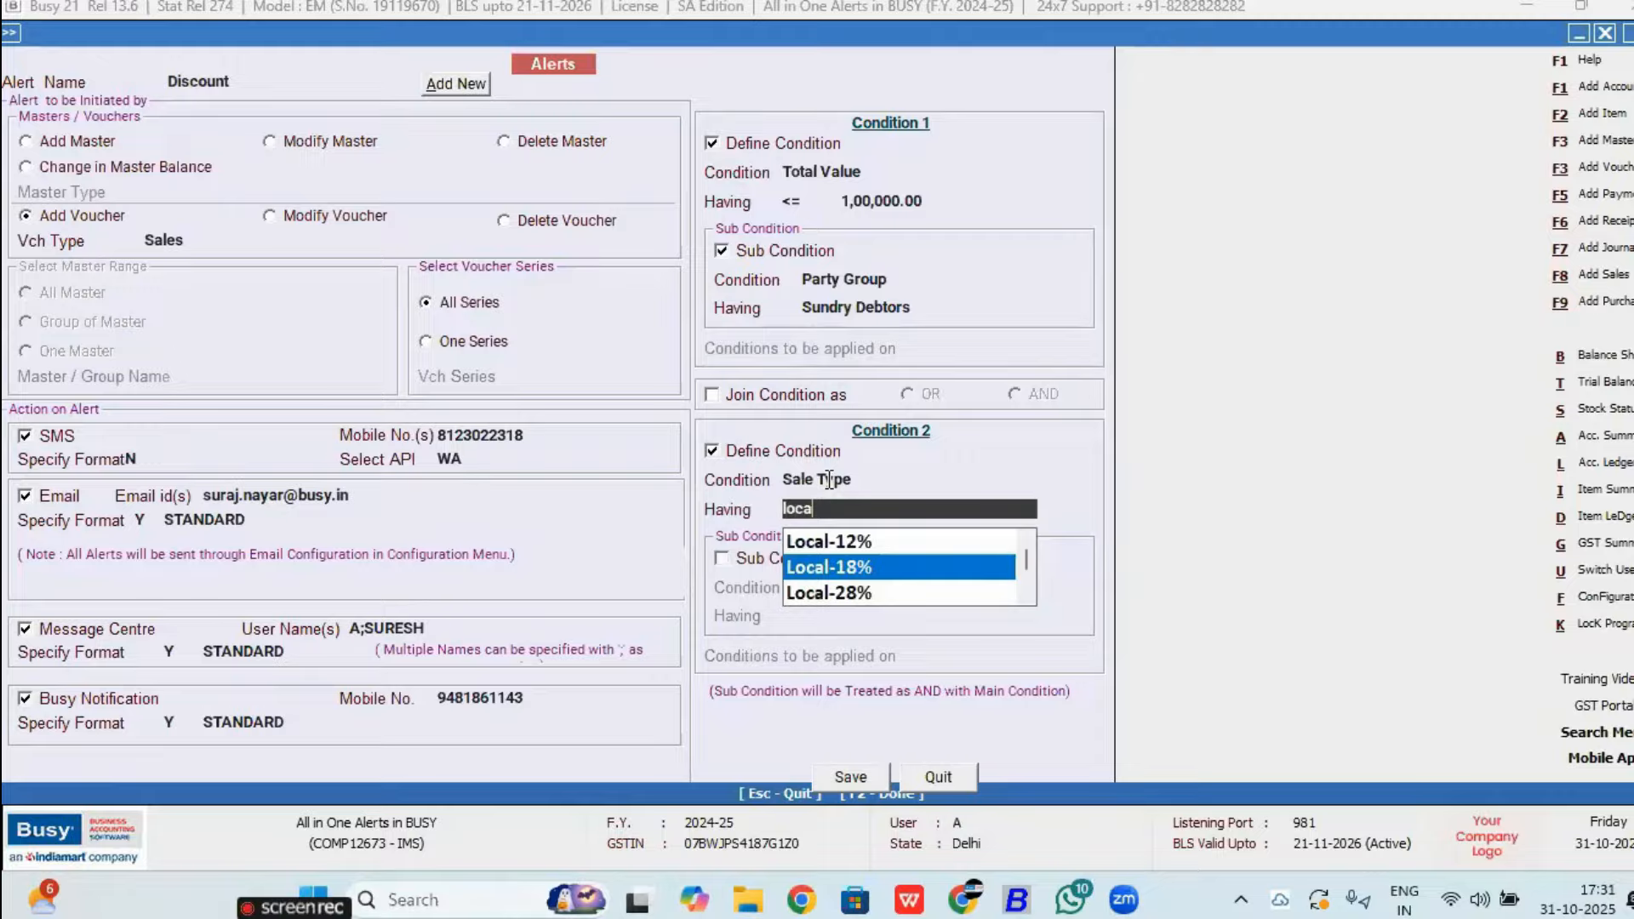
pyautogui.click(1027, 595)
pyautogui.click(1027, 595)
pyautogui.click(1027, 595)
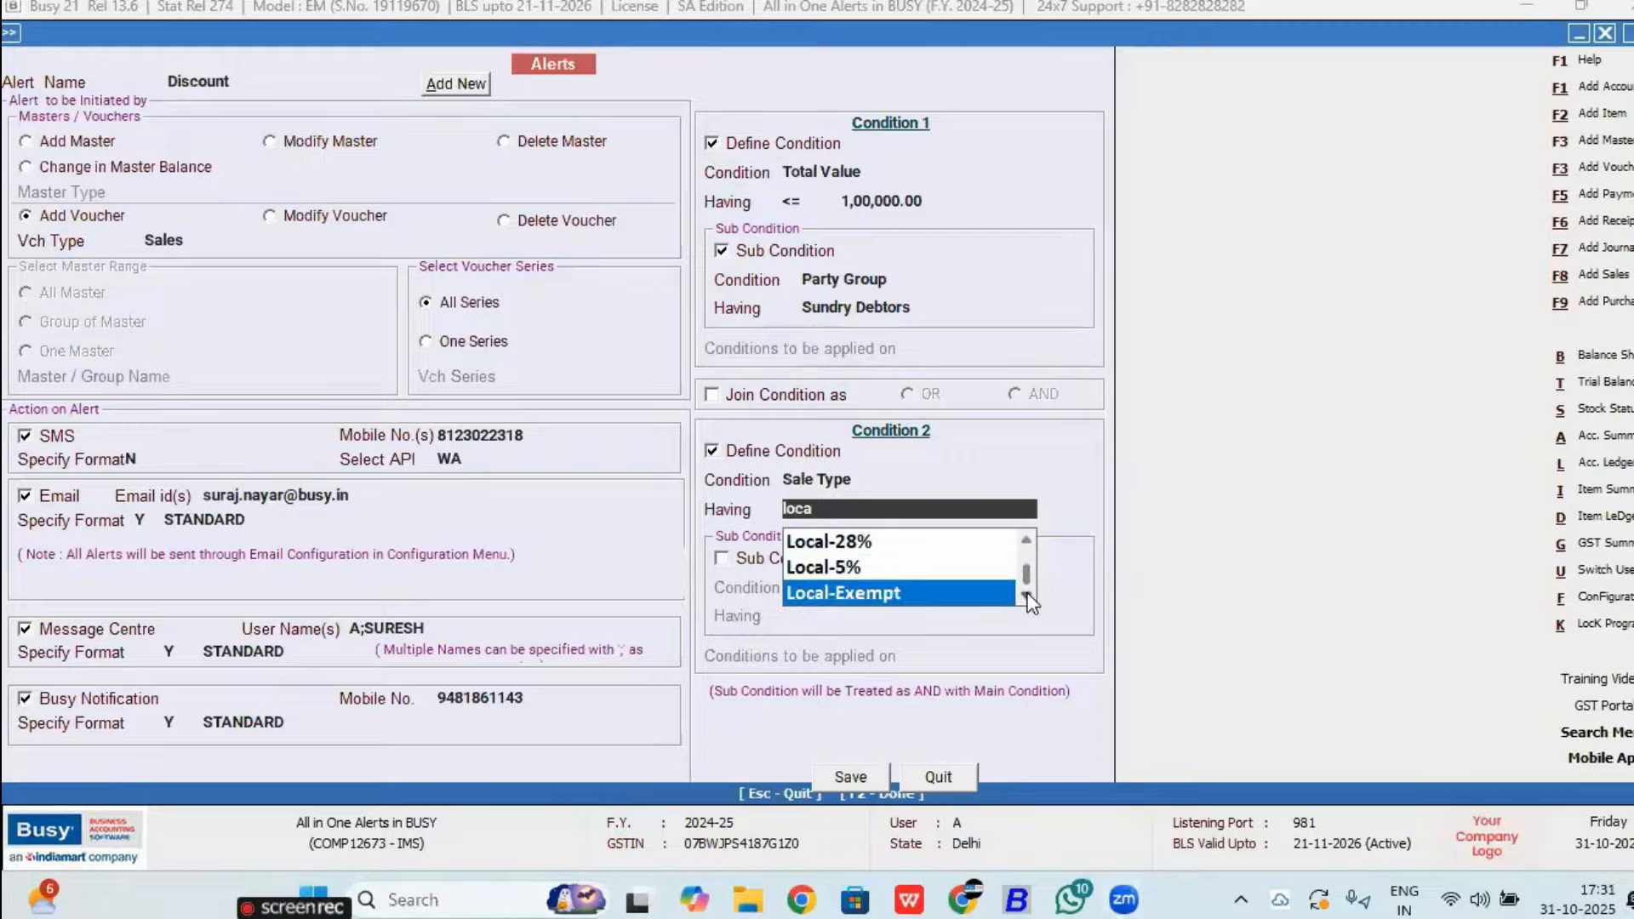
pyautogui.click(1027, 595)
pyautogui.click(1026, 595)
pyautogui.click(1026, 595)
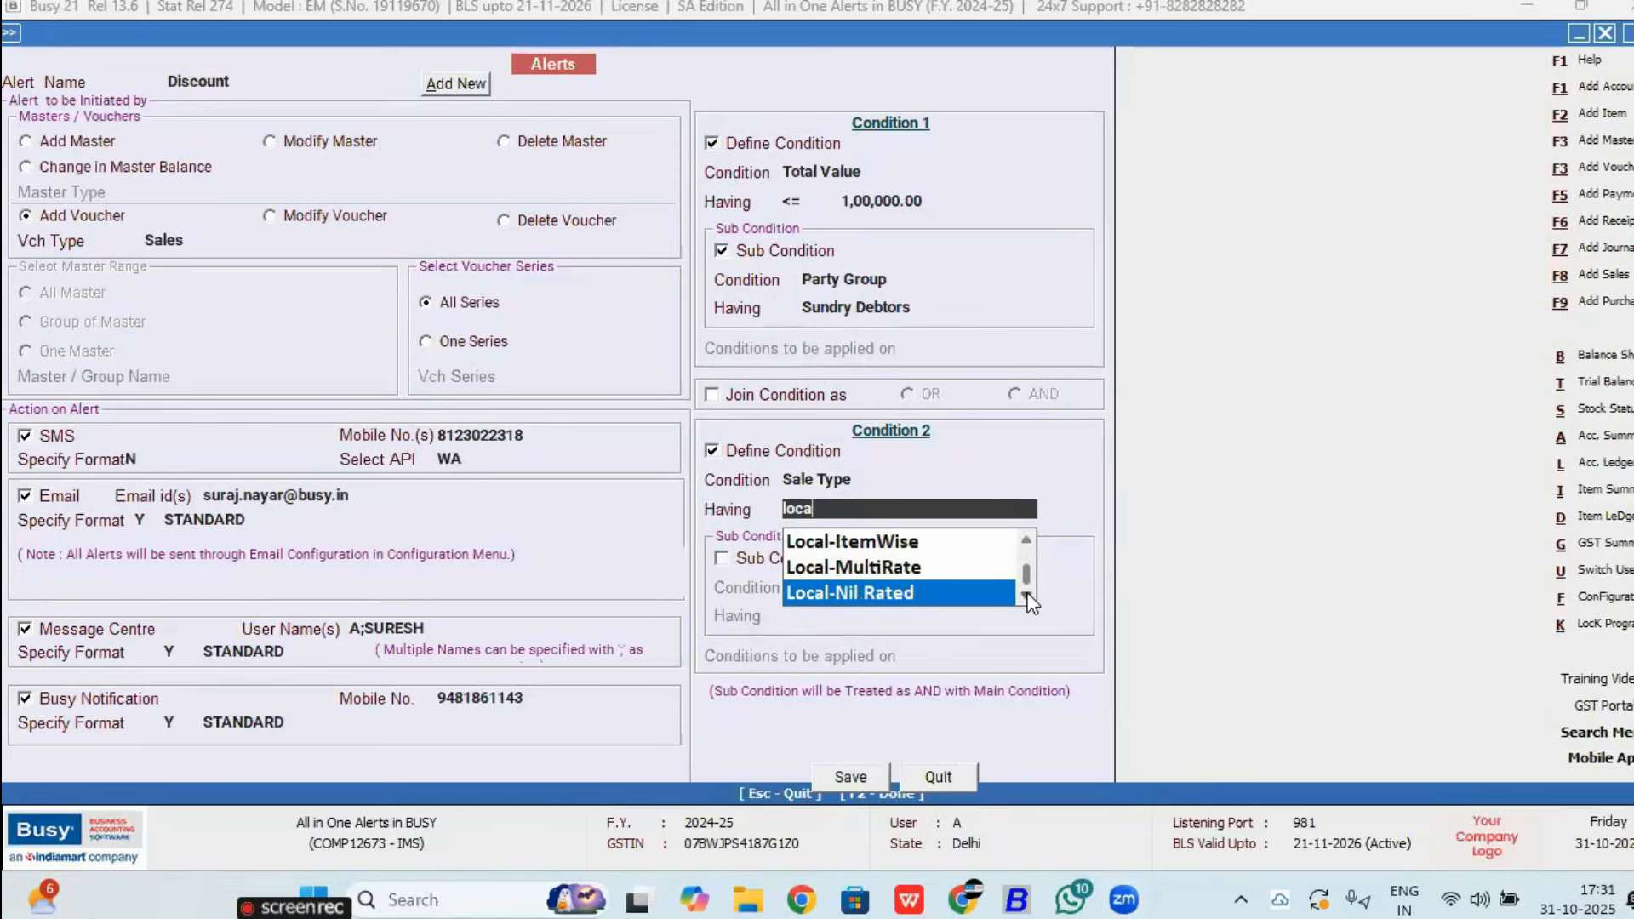
pyautogui.press('Up')
pyautogui.click(1026, 595)
pyautogui.click(1026, 595)
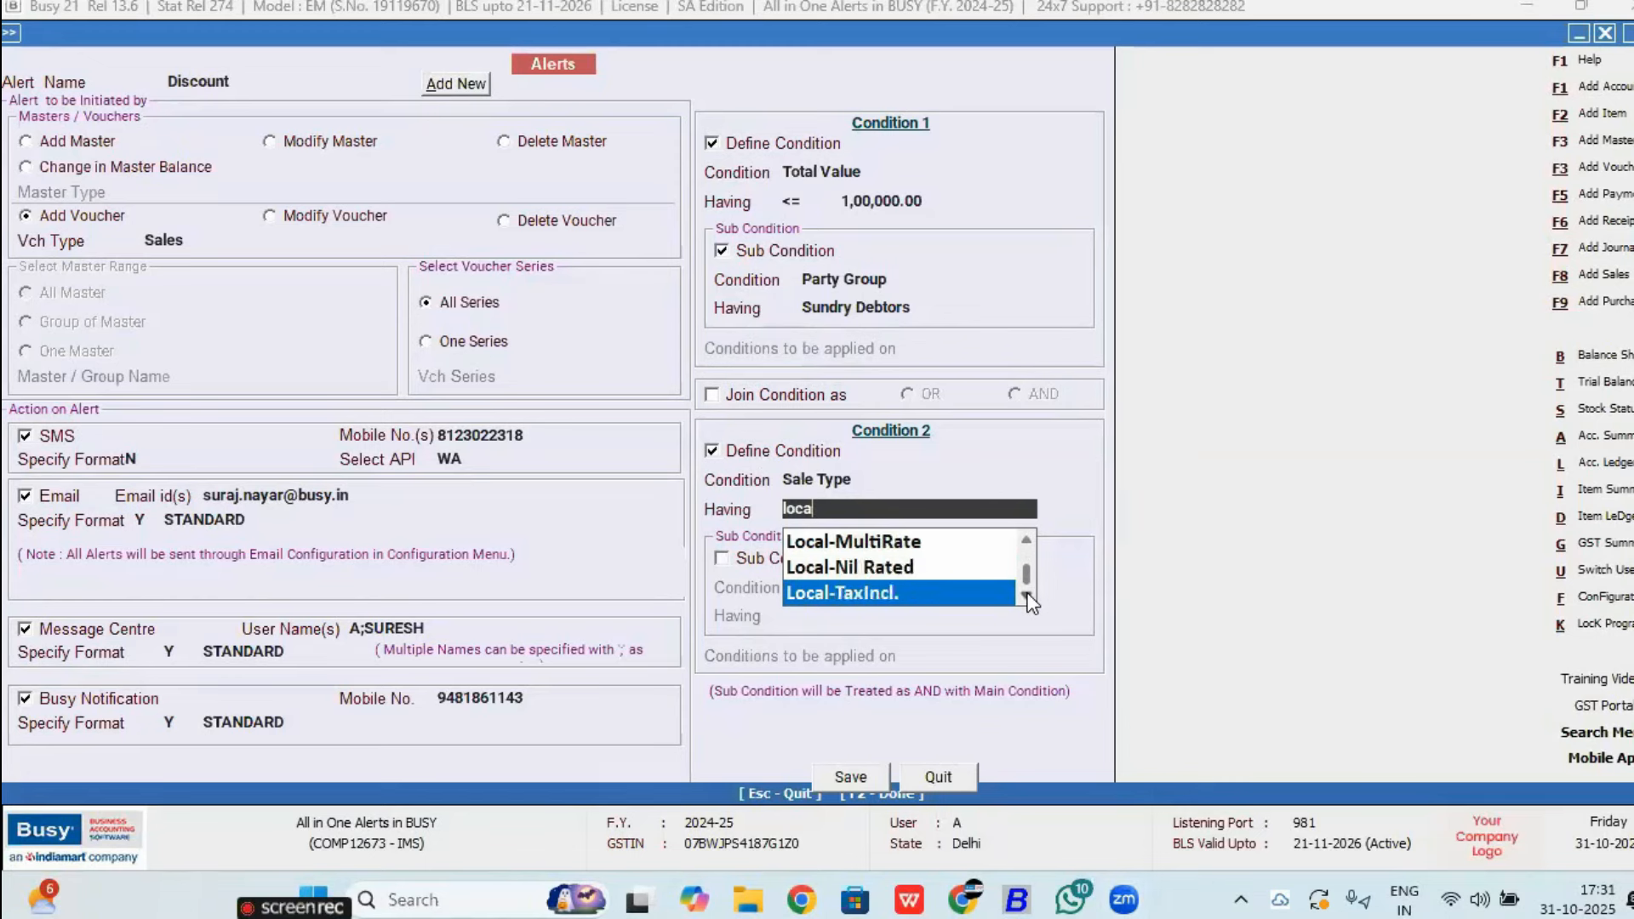
pyautogui.press('Up')
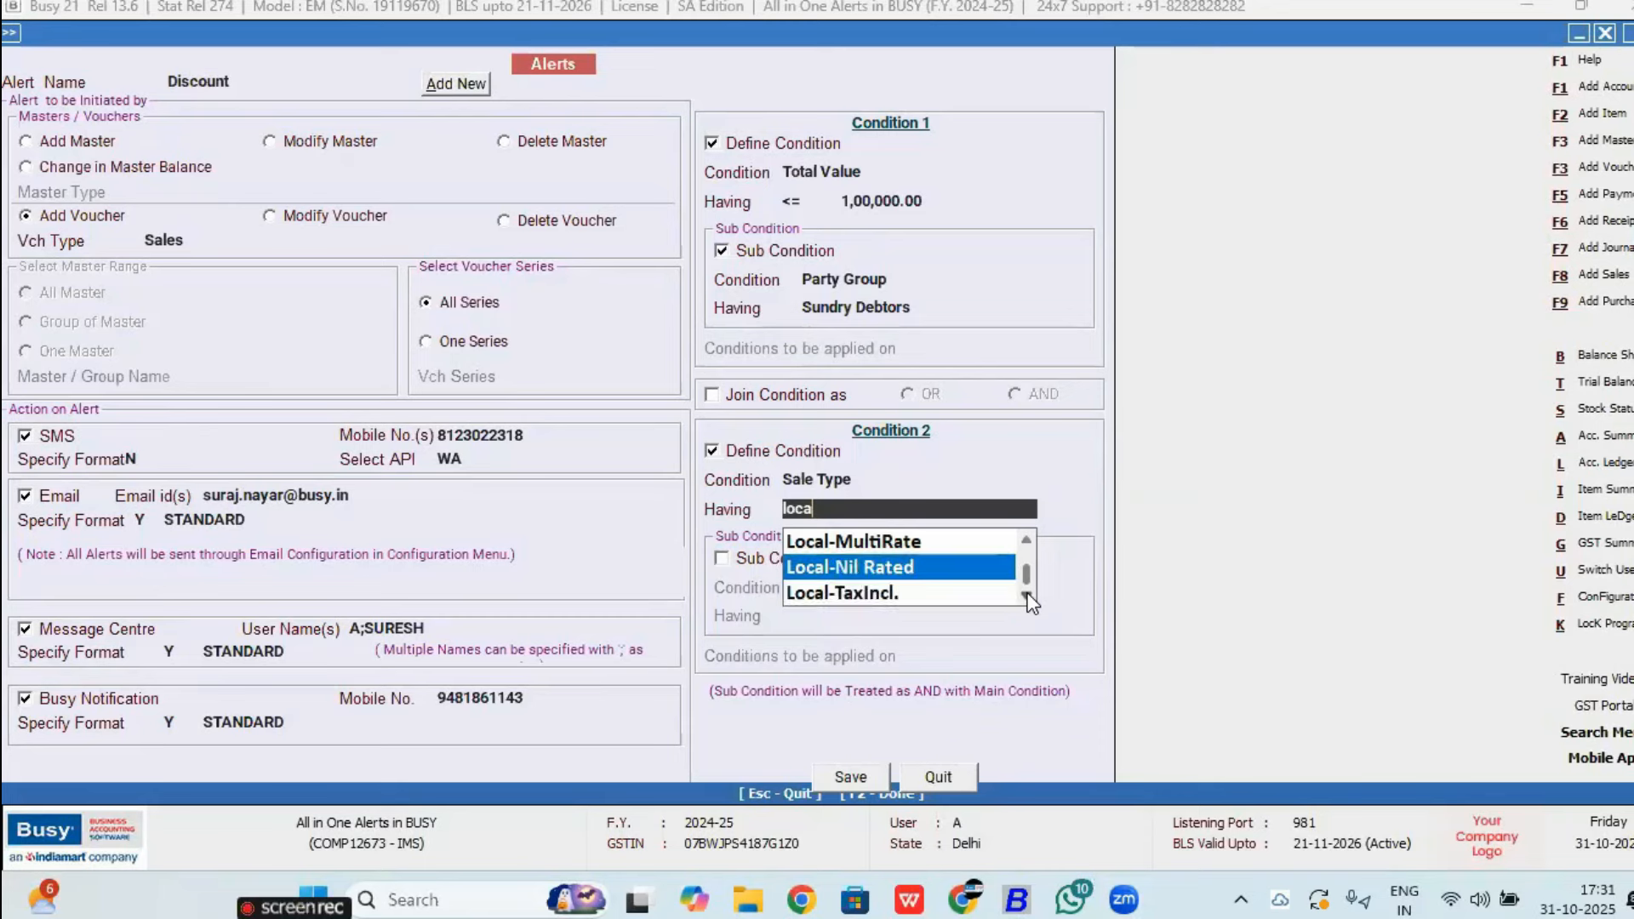
pyautogui.click(866, 482)
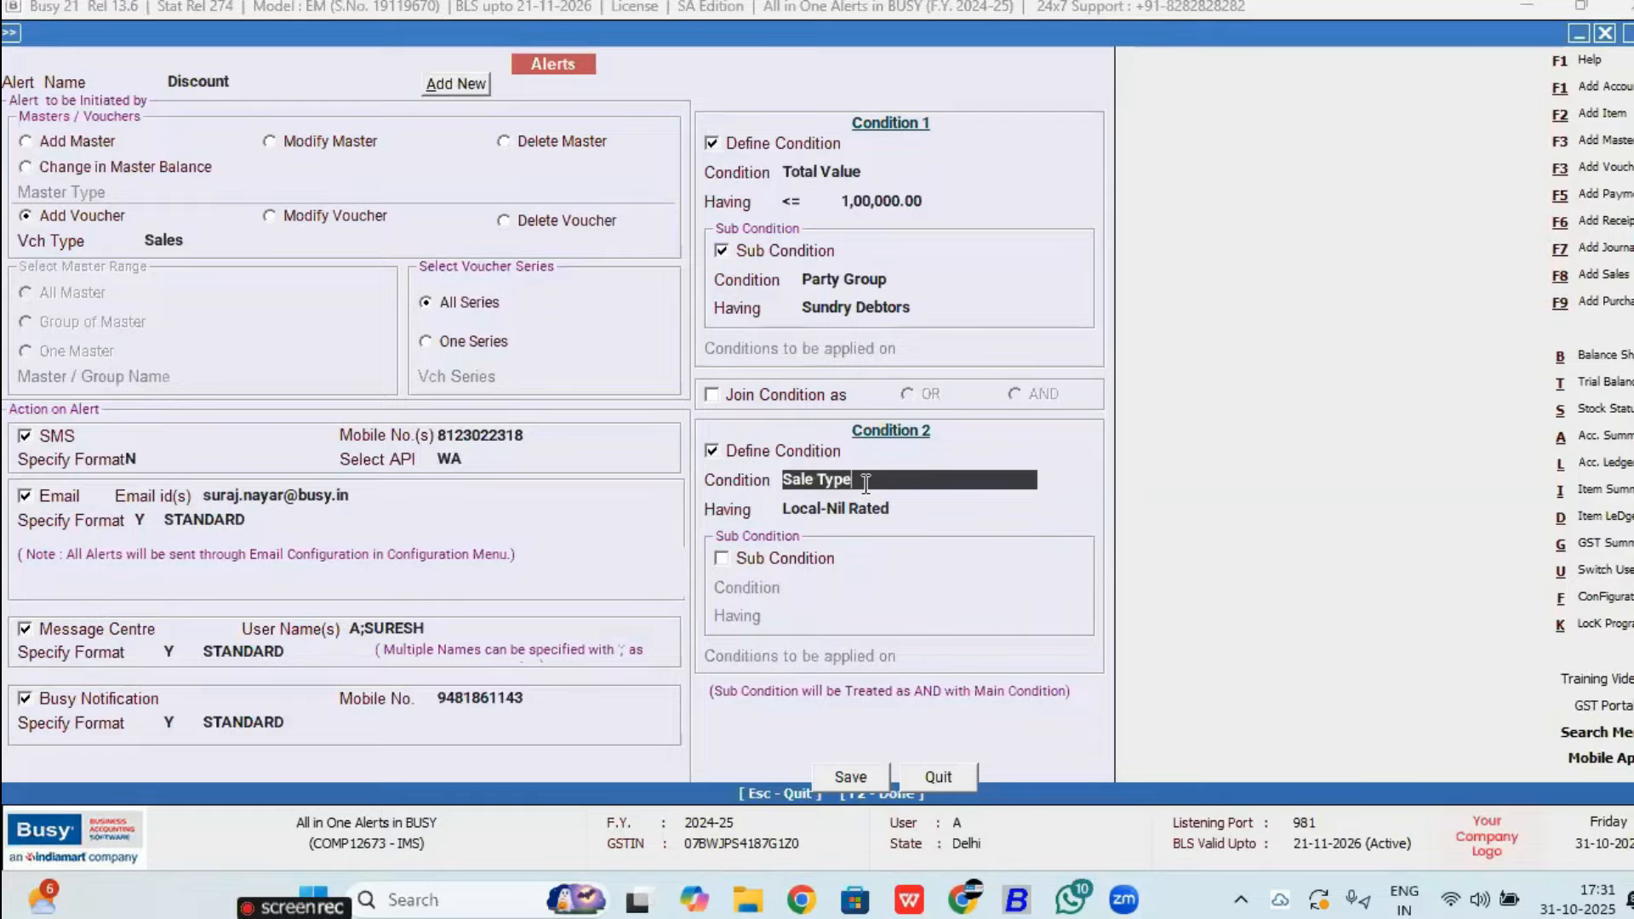
# Step: Change Condition 2's type to Item and select 0059 PALLA
pyautogui.click(866, 482)
pyautogui.press('Down')
pyautogui.press('Down')
pyautogui.press('Down')
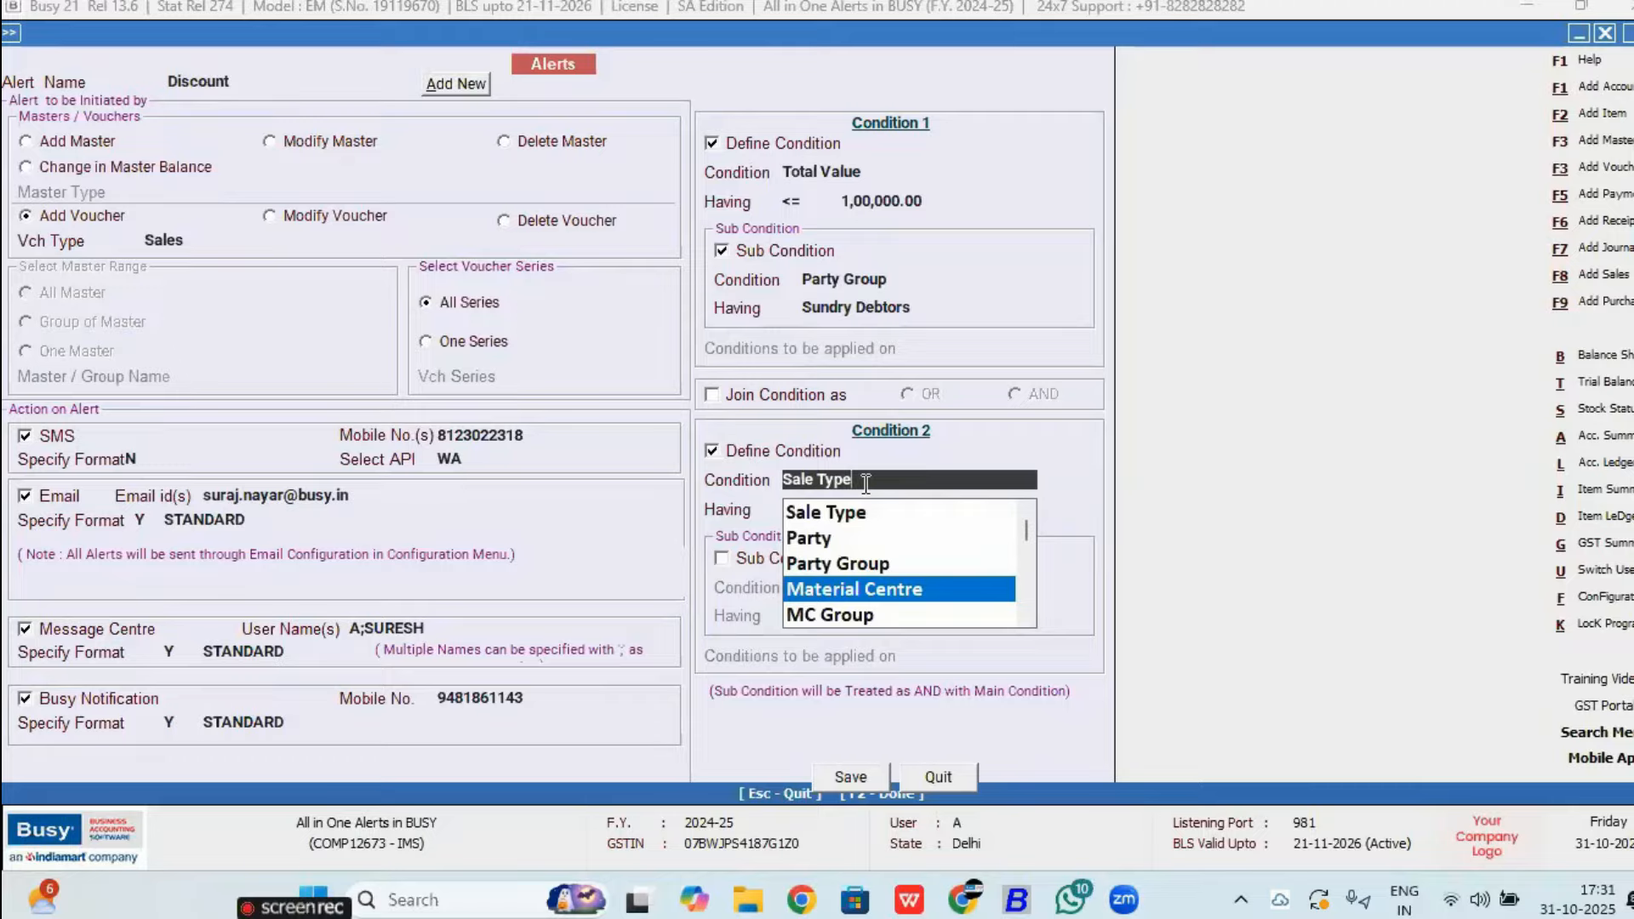
pyautogui.press('Down')
pyautogui.press('Down')
pyautogui.press('Down')
pyautogui.press('Down')
pyautogui.press('Up')
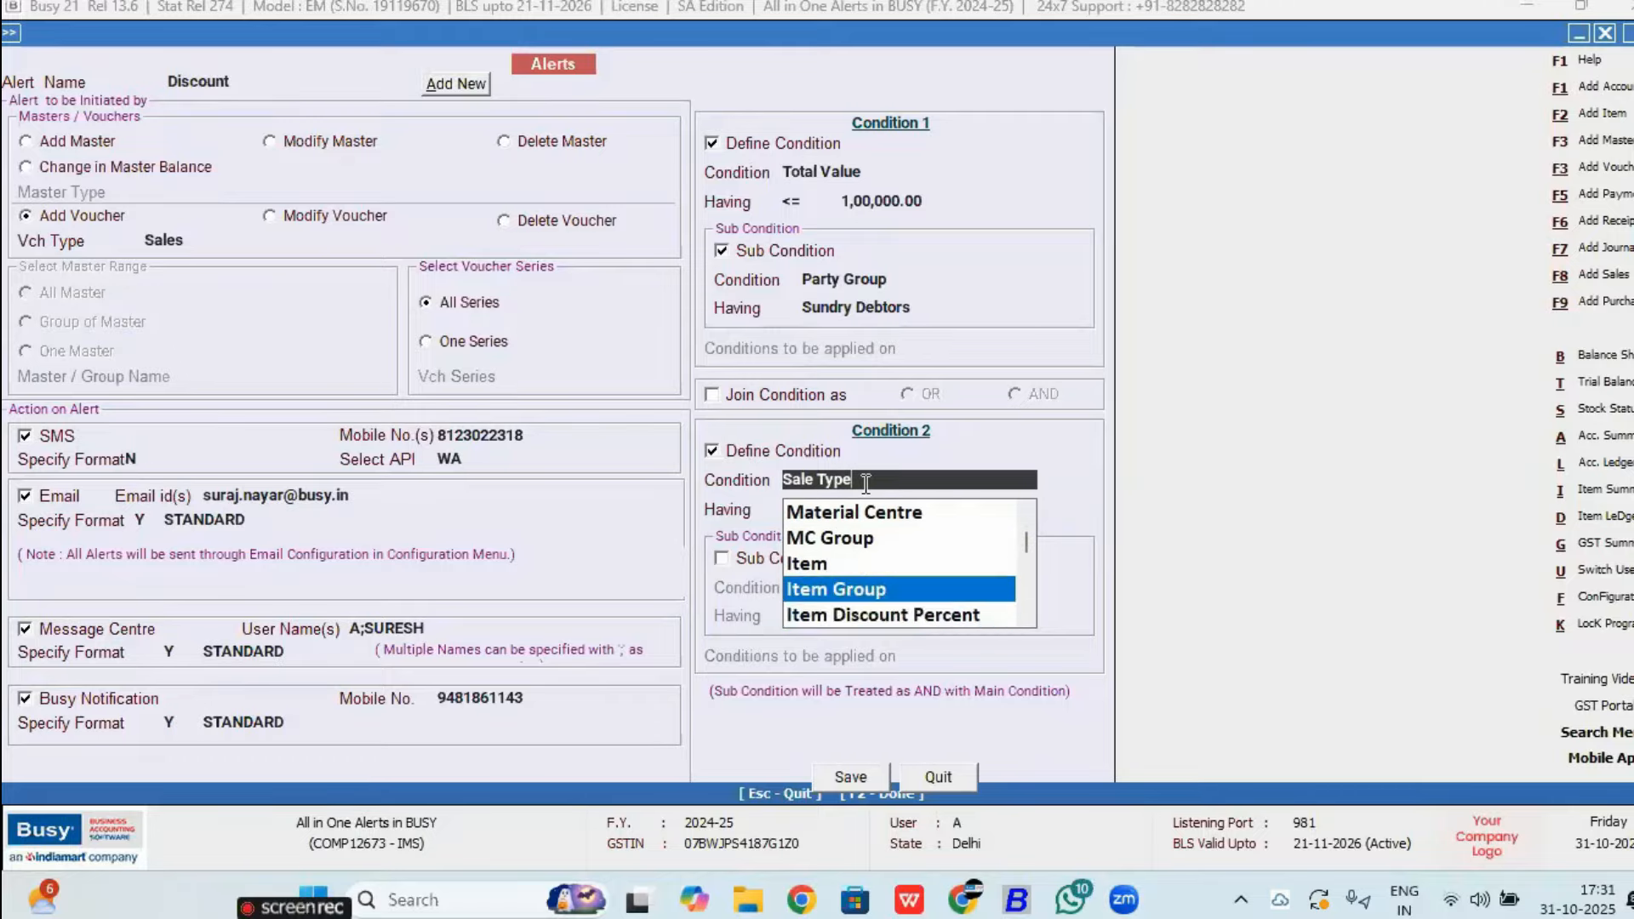
pyautogui.press('Down')
pyautogui.press('Up')
pyautogui.press('Up')
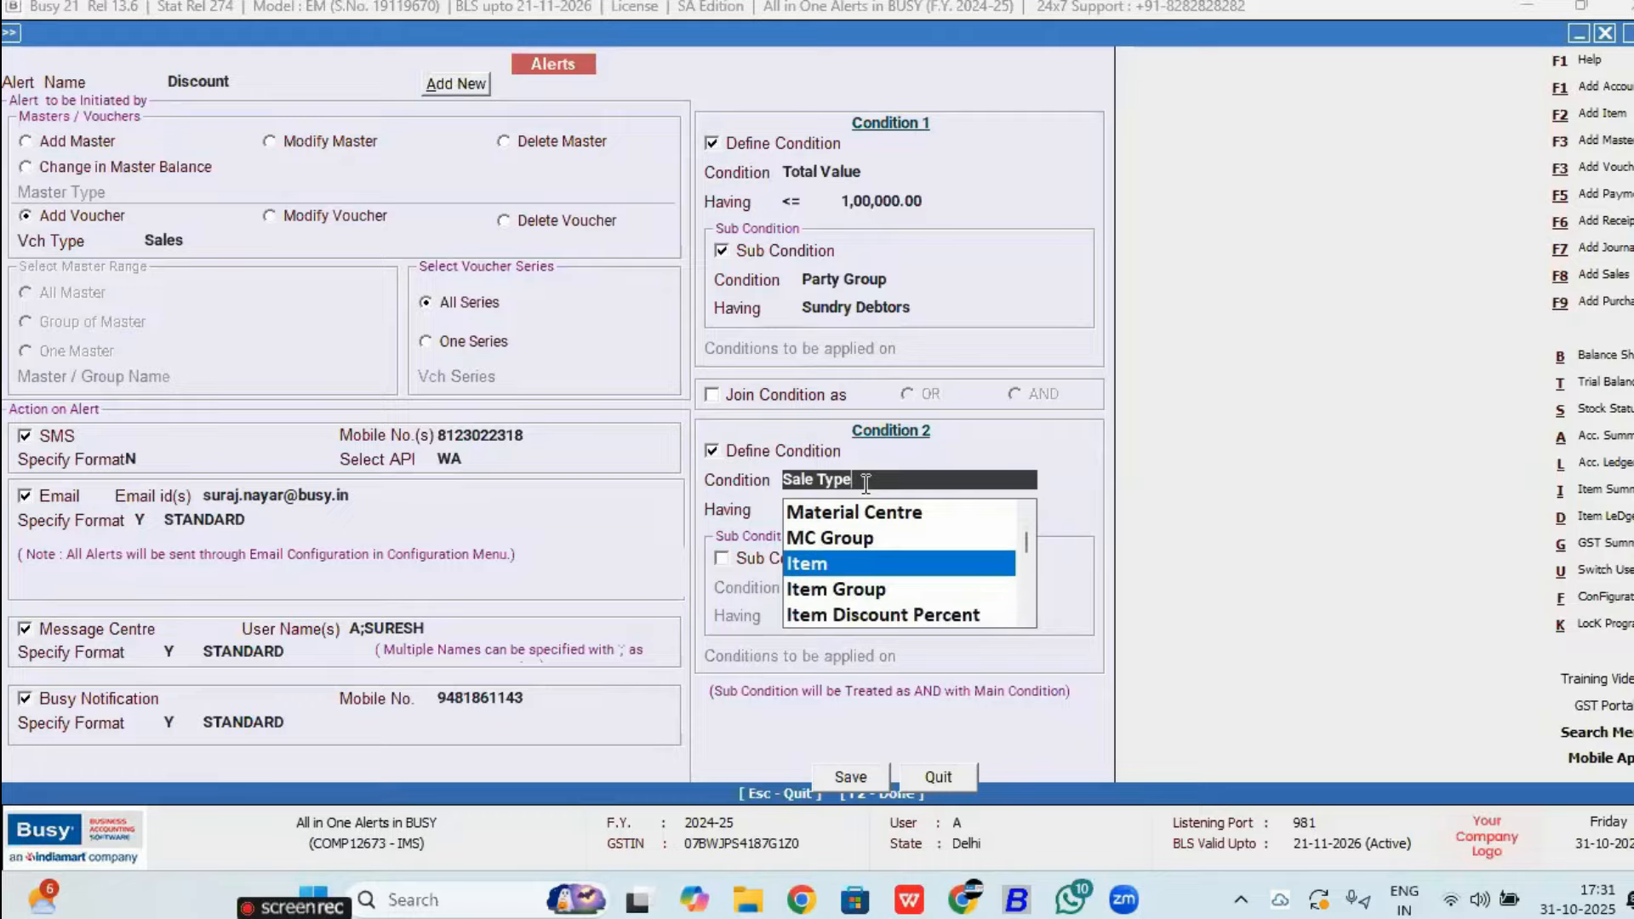
pyautogui.press('Return')
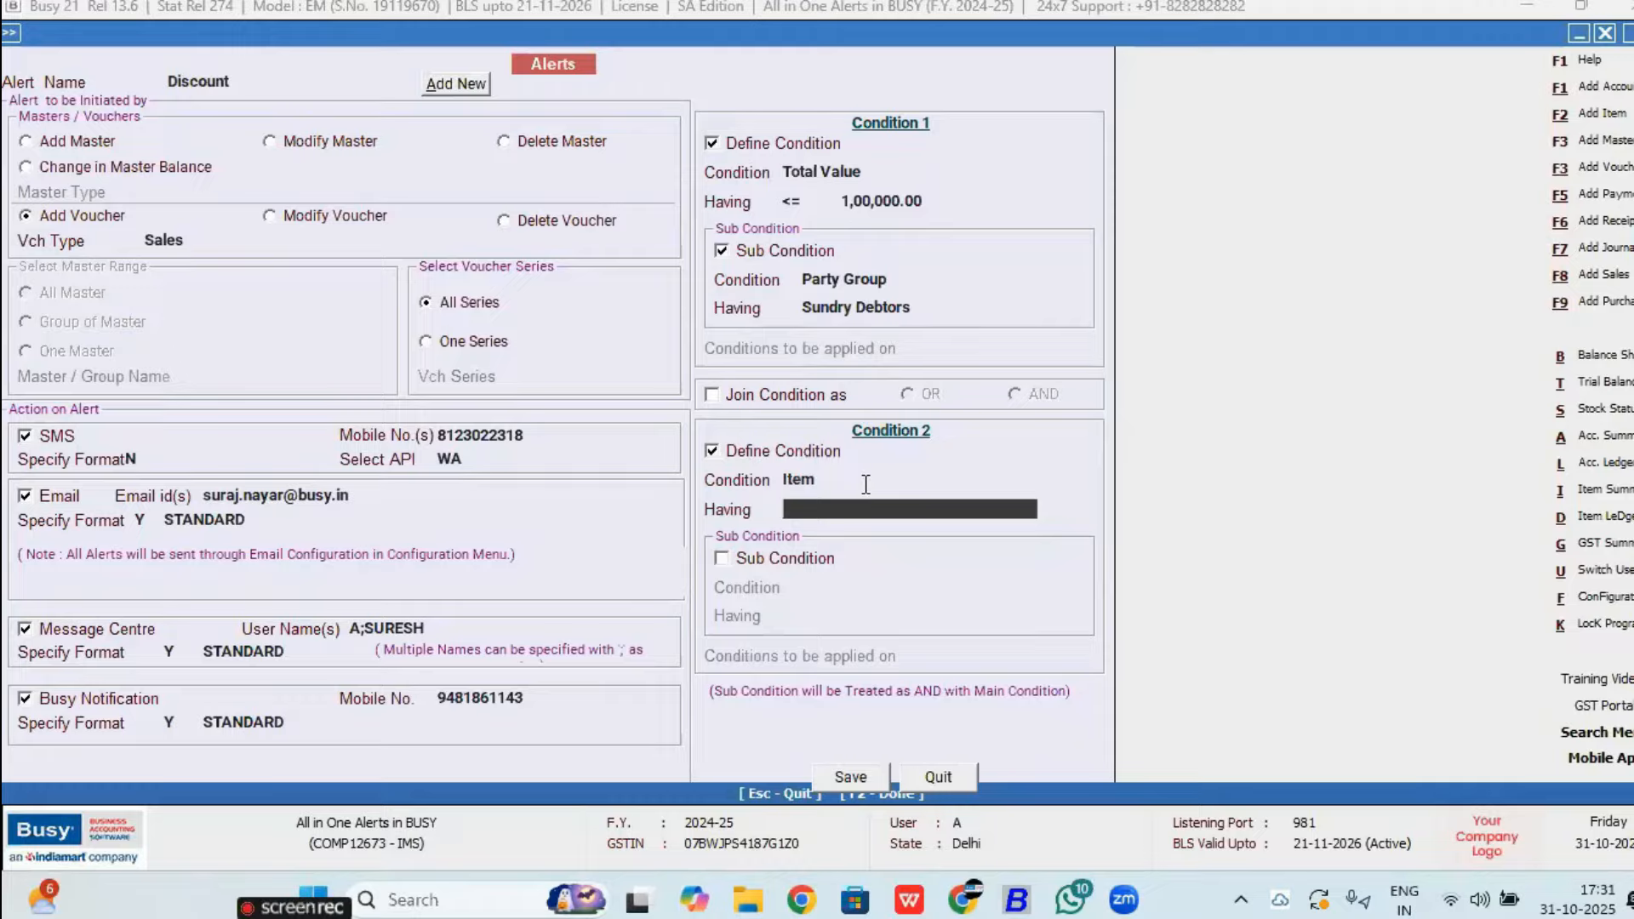
pyautogui.press('space')
pyautogui.press('Return')
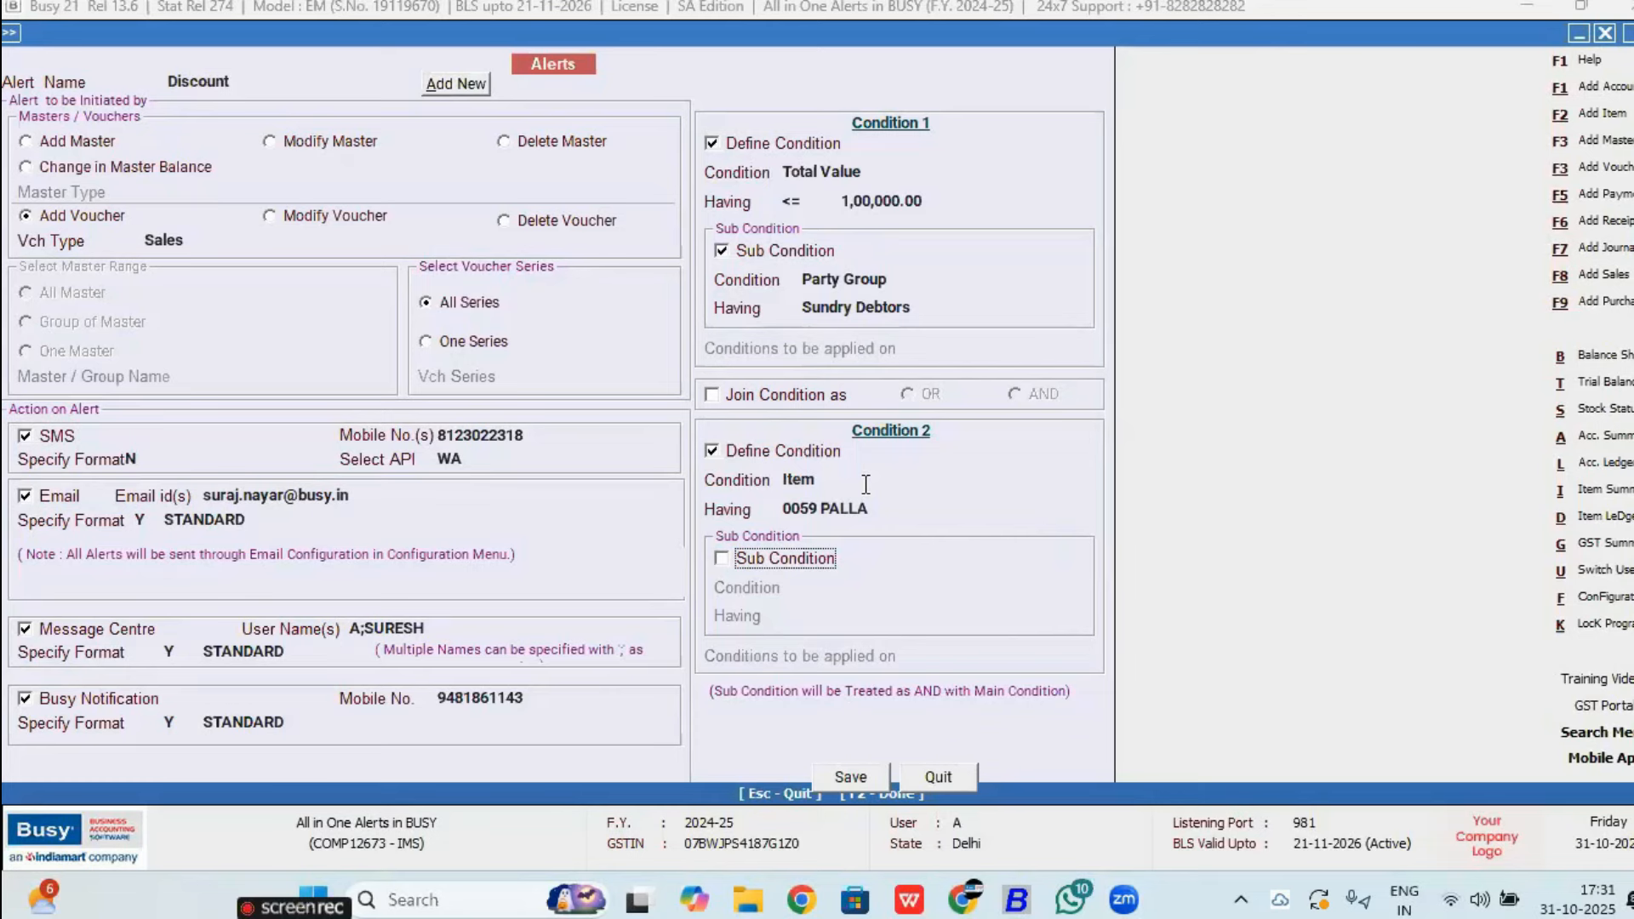
# Step: Join the Discount alert's two conditions with AND
pyautogui.press('space')
pyautogui.click(754, 566)
pyautogui.click(764, 397)
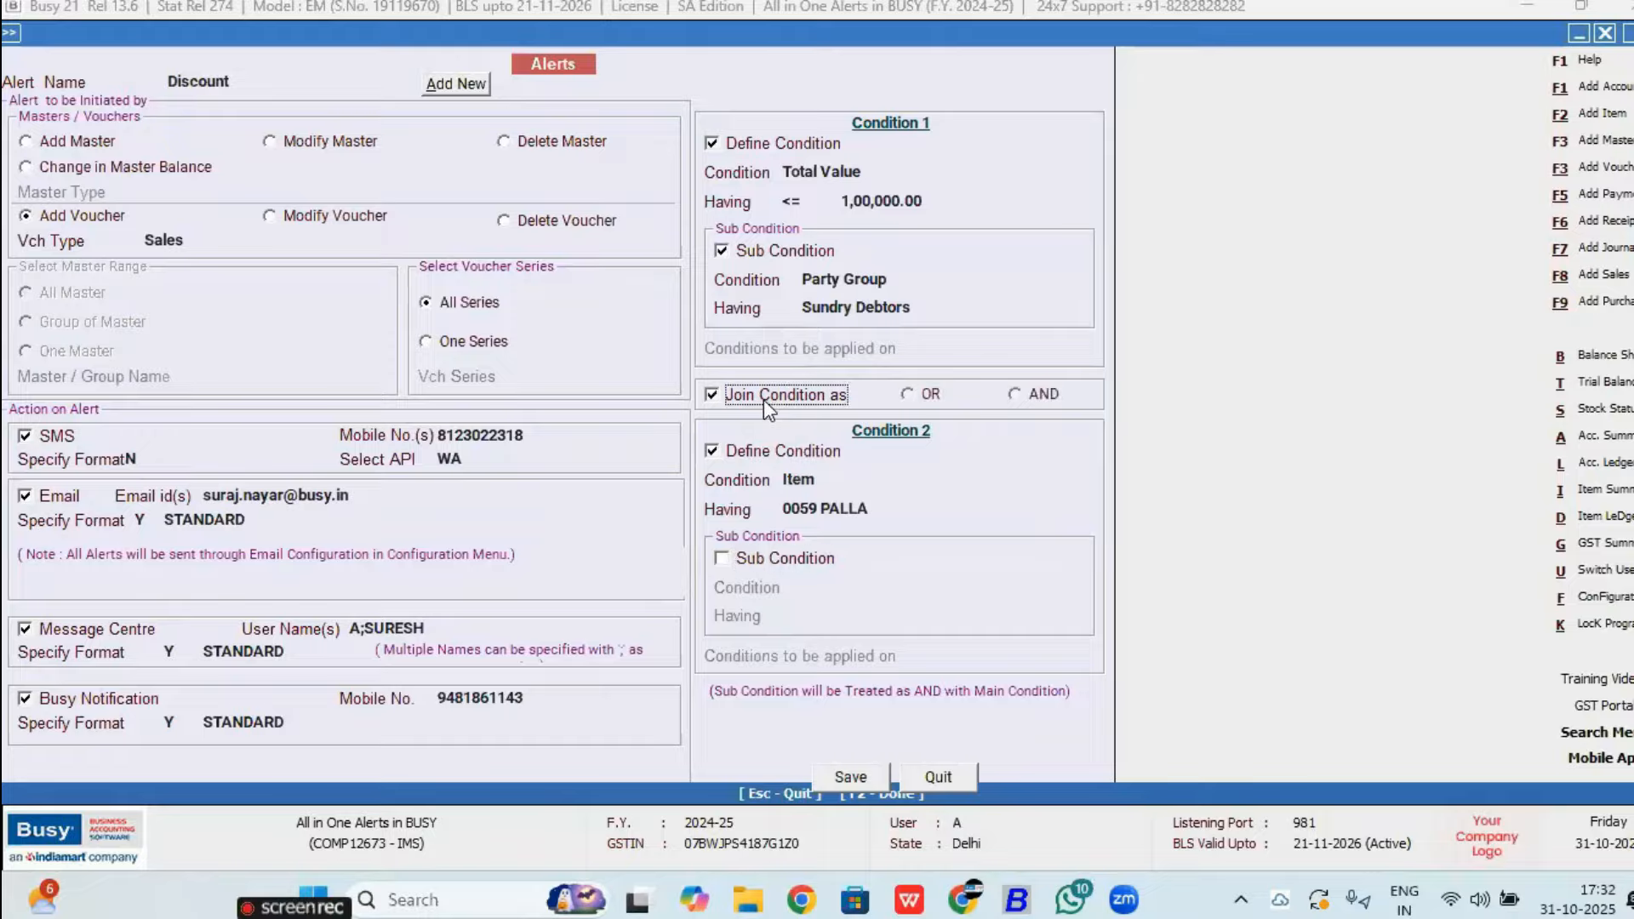
pyautogui.click(1030, 399)
# Step: Save the Discount alert, quit the alerts setup, and save the Enterprise Features settings
pyautogui.press('F2')
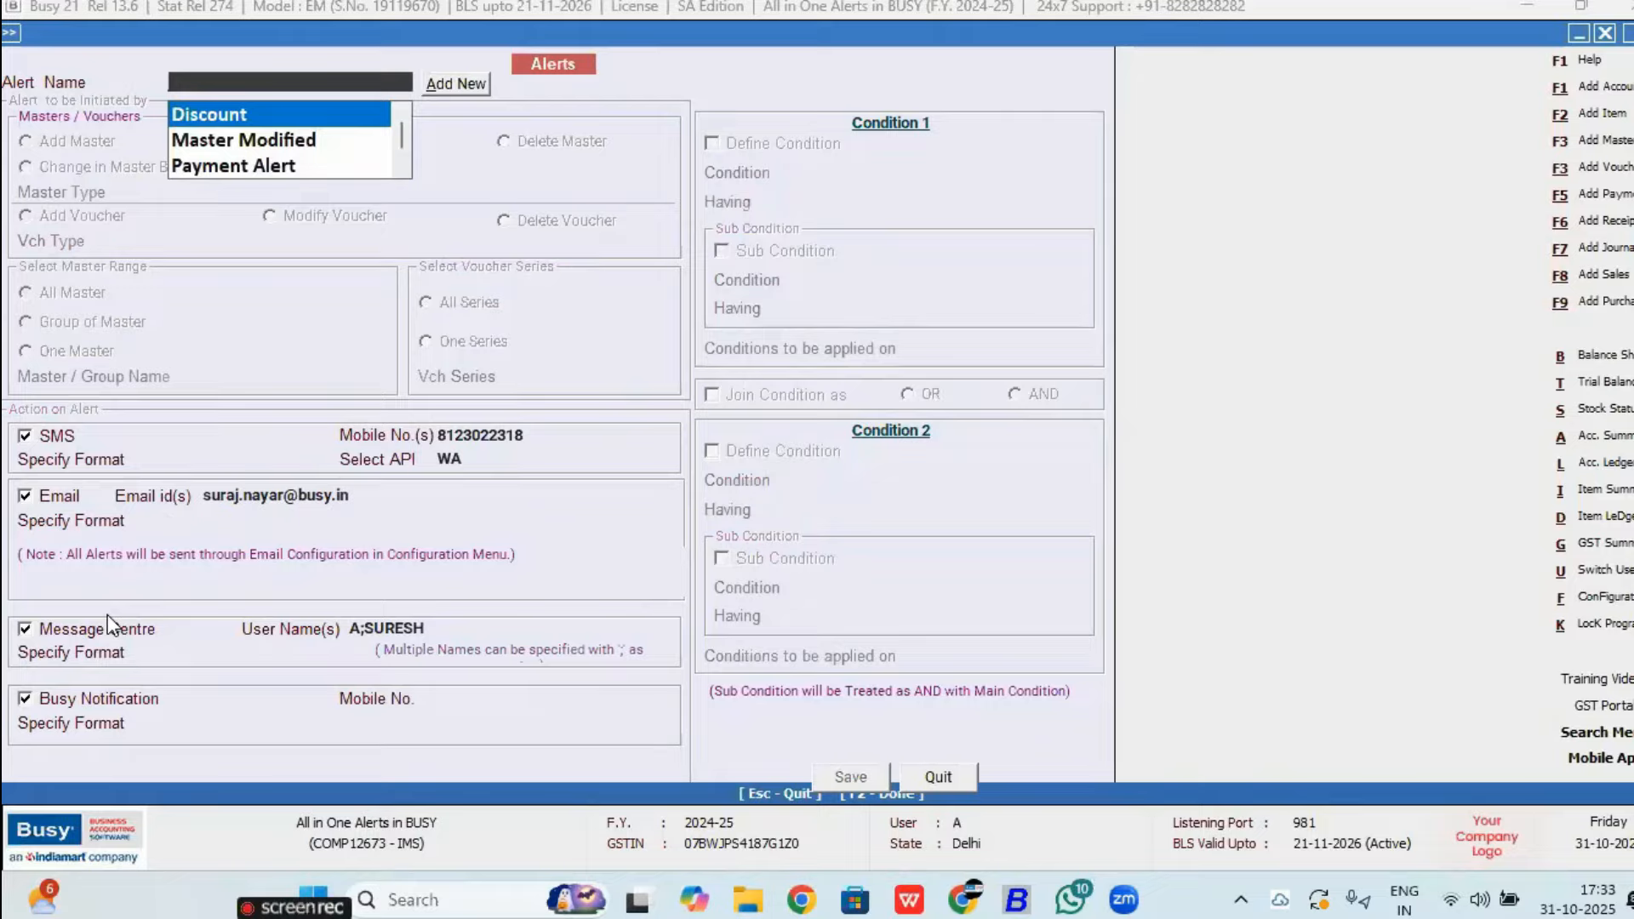
pyautogui.press('Escape')
pyautogui.press('Return')
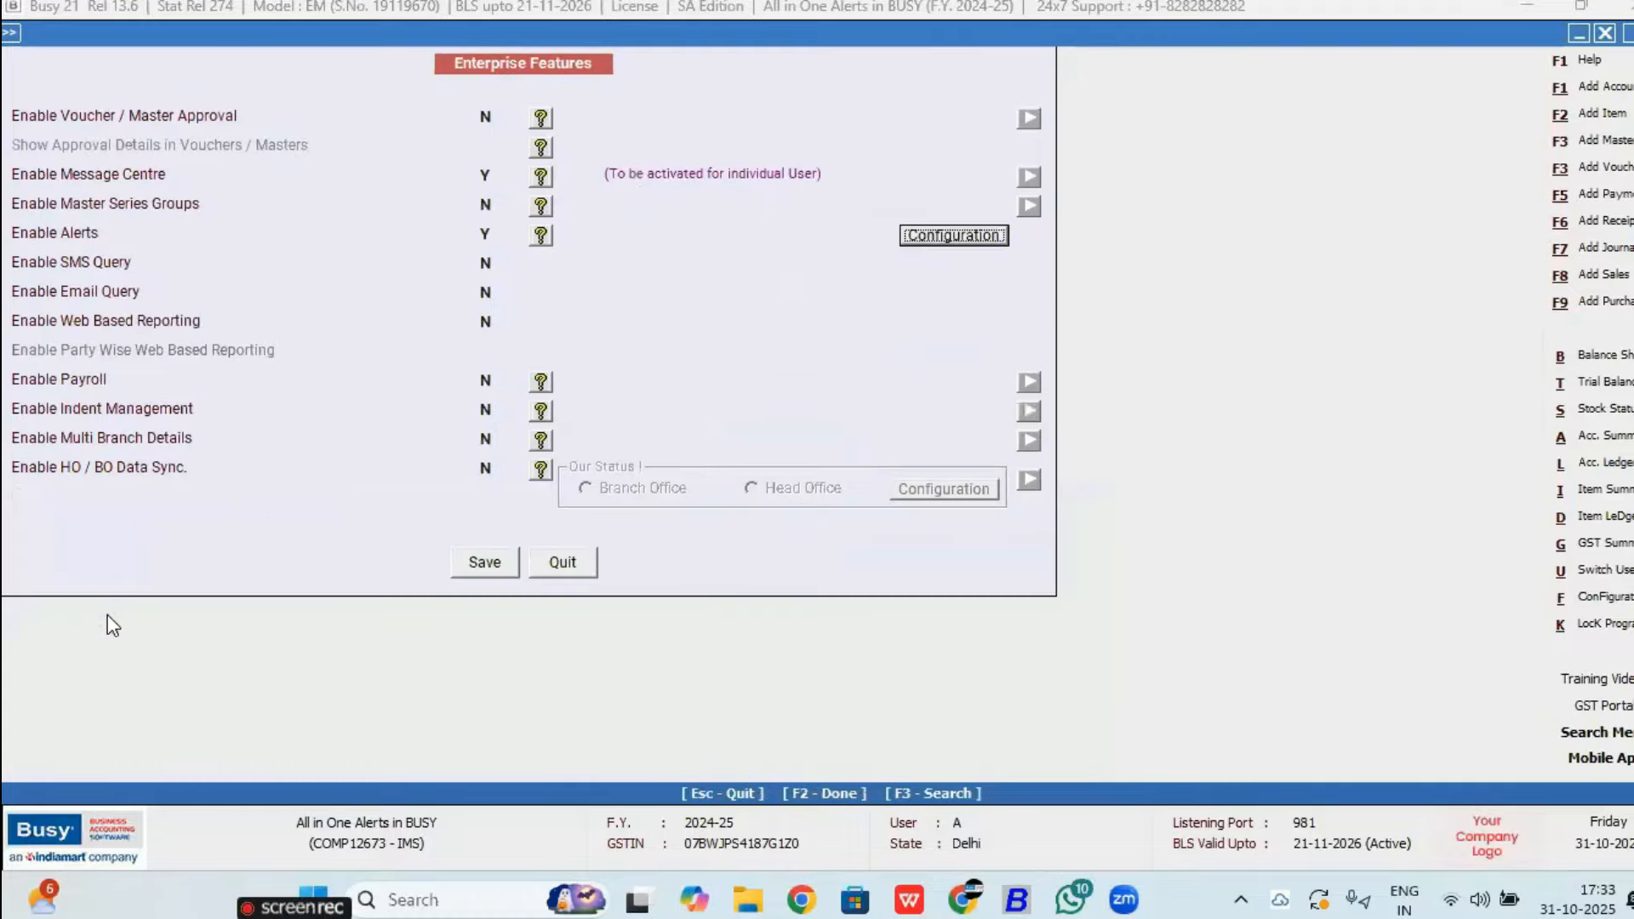
pyautogui.press('F2')
pyautogui.press('Return')
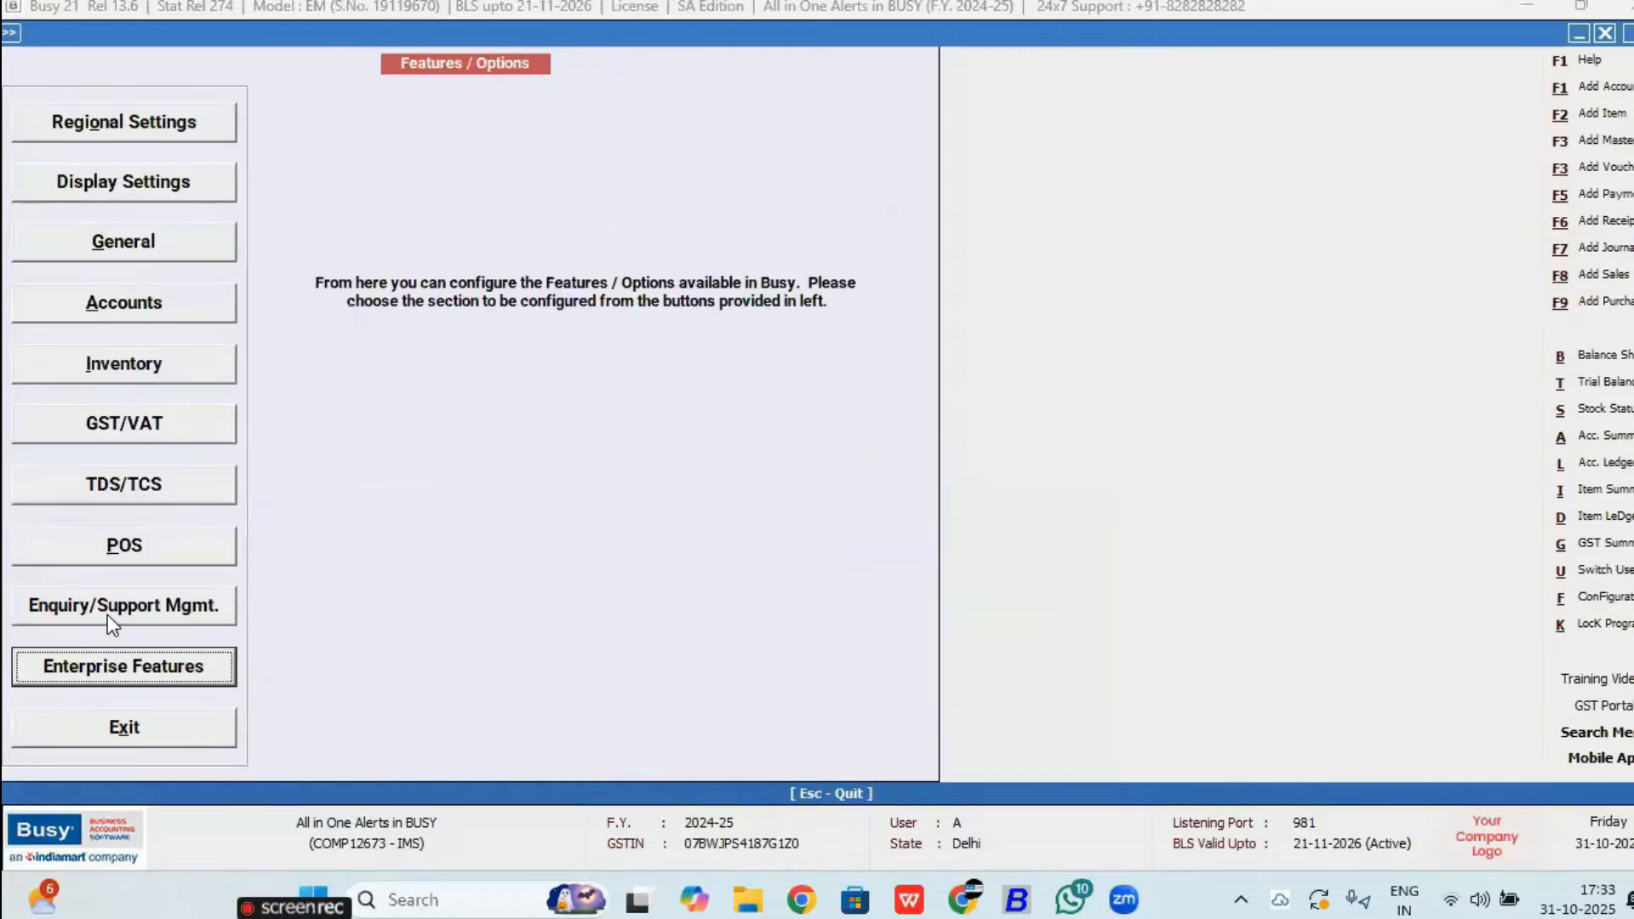
# Step: Review the Master Modified alerts in the Administration > Utilities > Message Centre Inbox, then close it
pyautogui.press('Escape')
pyautogui.press('Down')
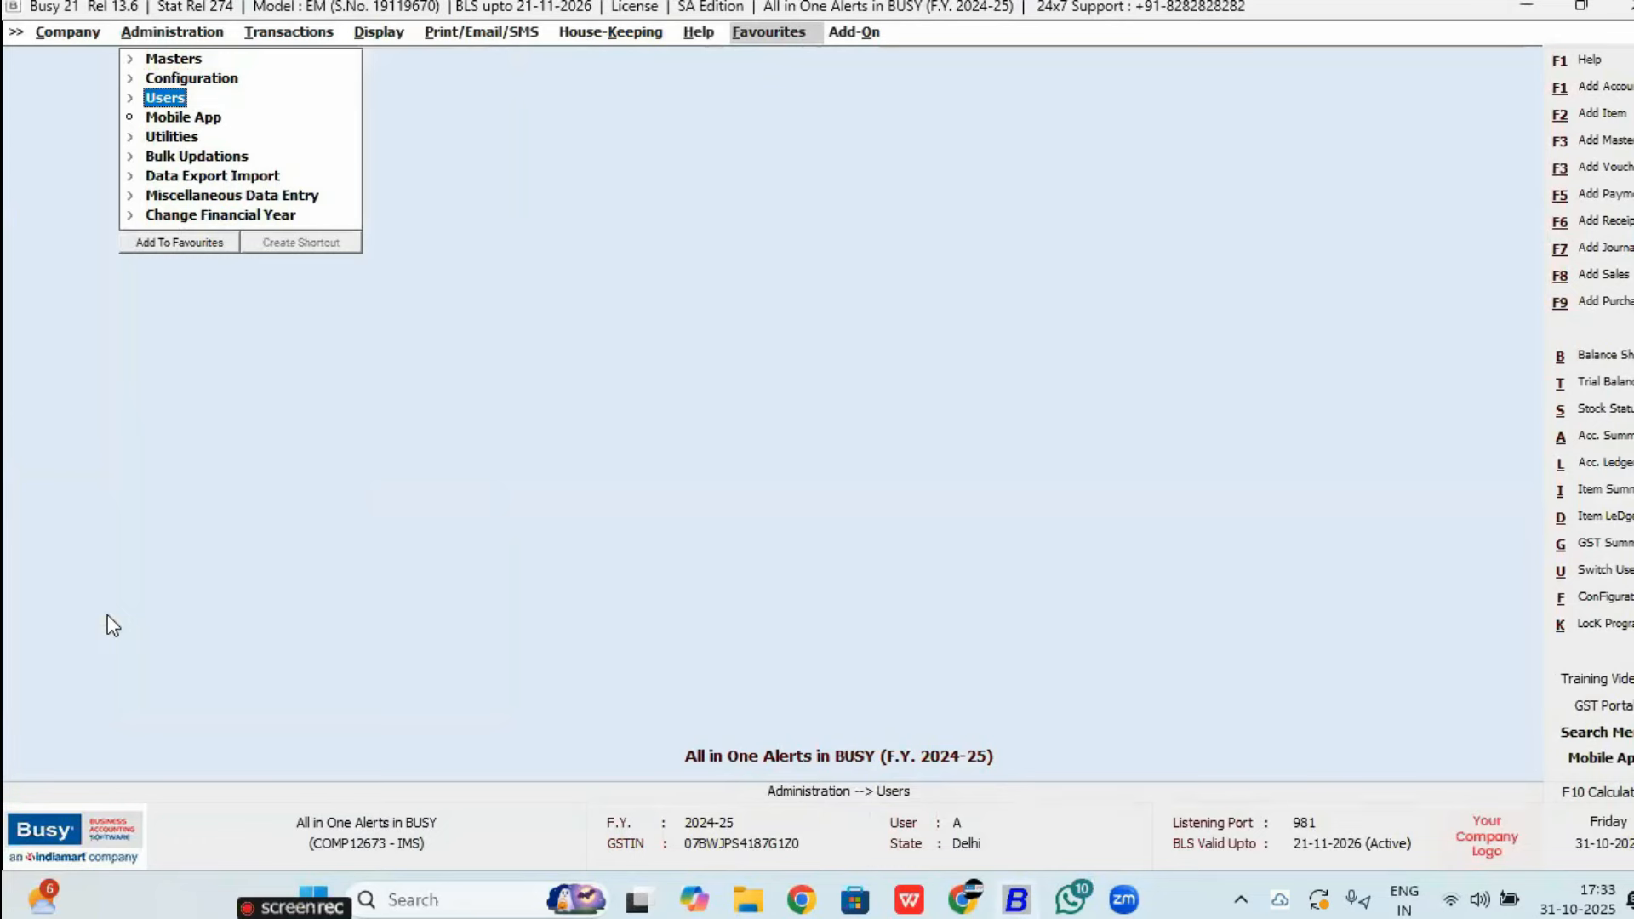
pyautogui.press('Down')
pyautogui.press('Down')
pyautogui.press('Return')
pyautogui.press('Down')
pyautogui.press('Down')
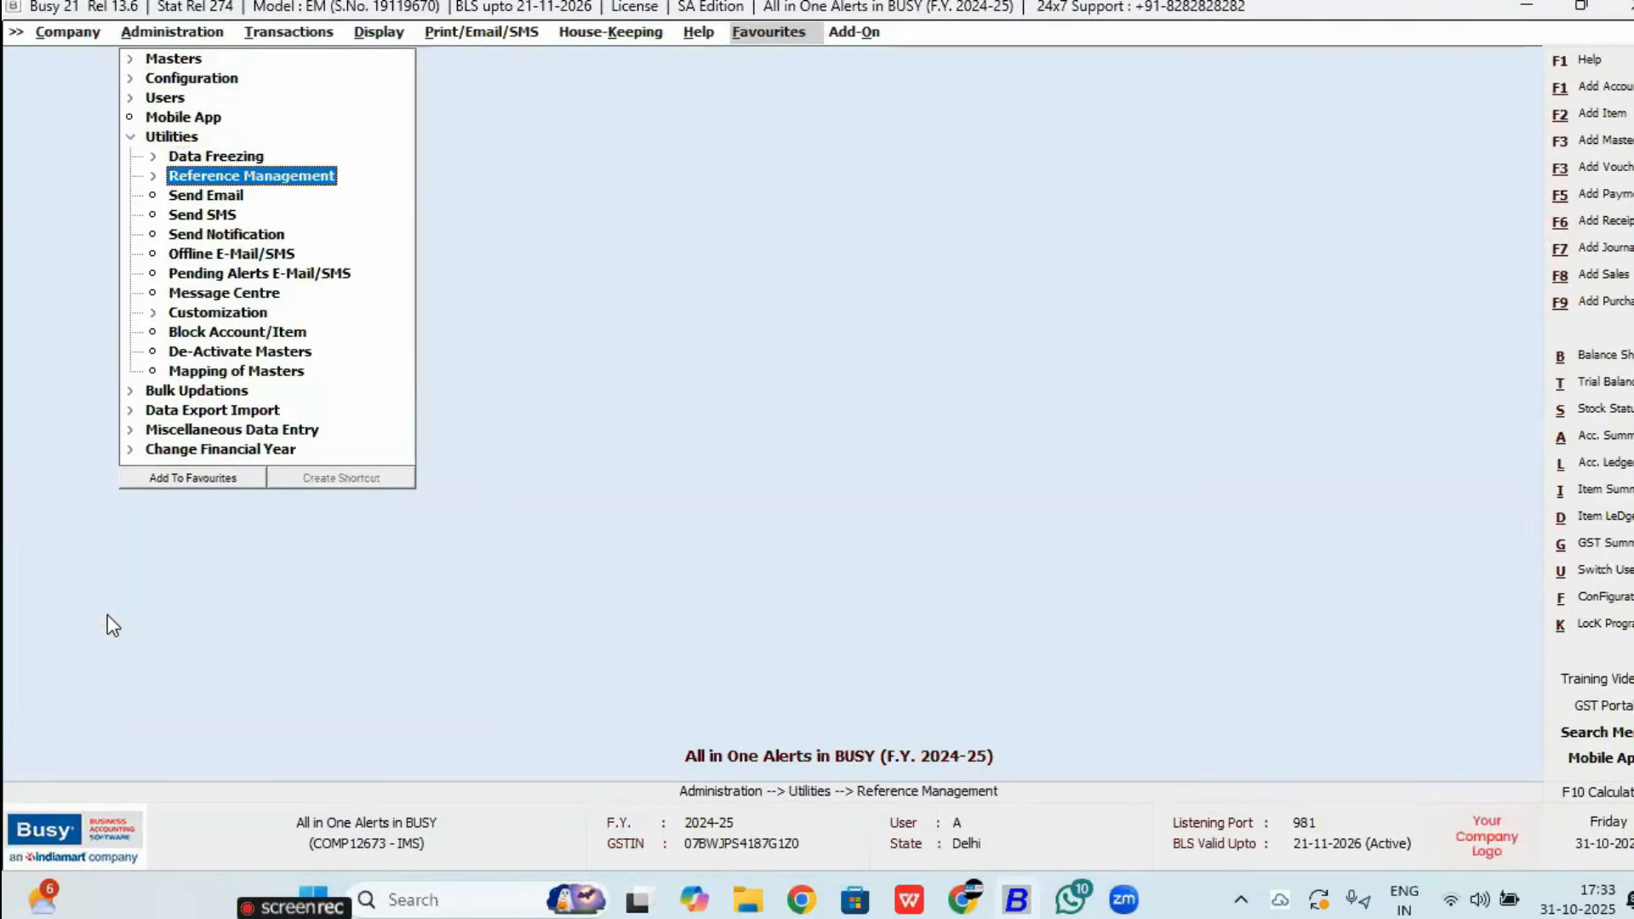
pyautogui.press('Down')
pyautogui.press('Down')
pyautogui.press('Down')
pyautogui.press('Down')
pyautogui.press('Down')
pyautogui.press('Down')
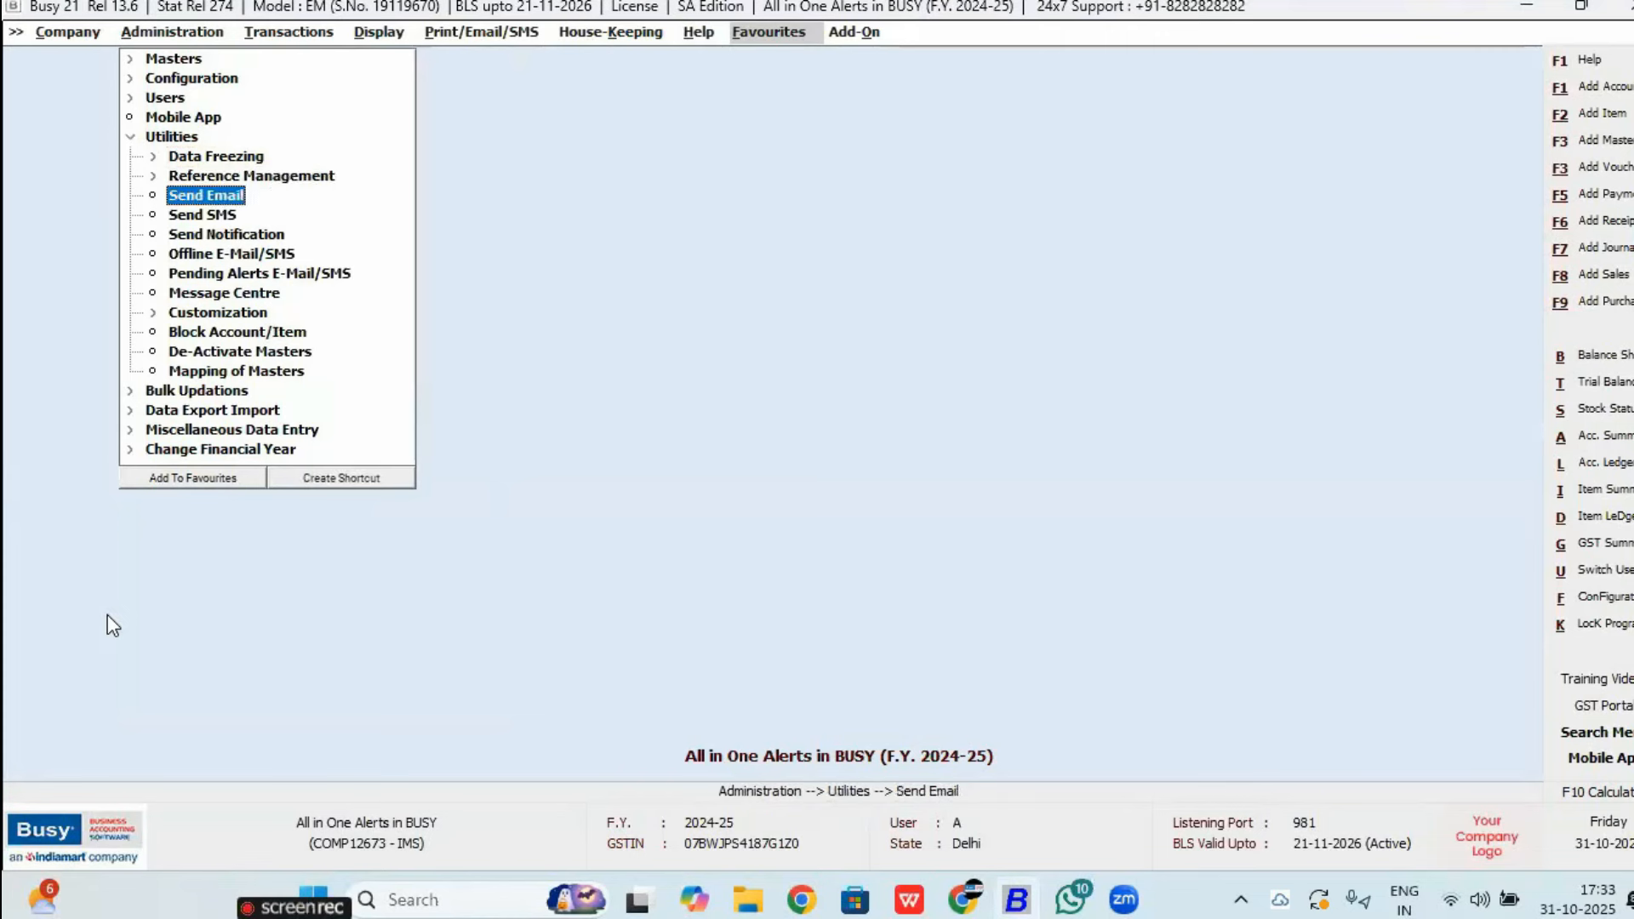
pyautogui.press('Return')
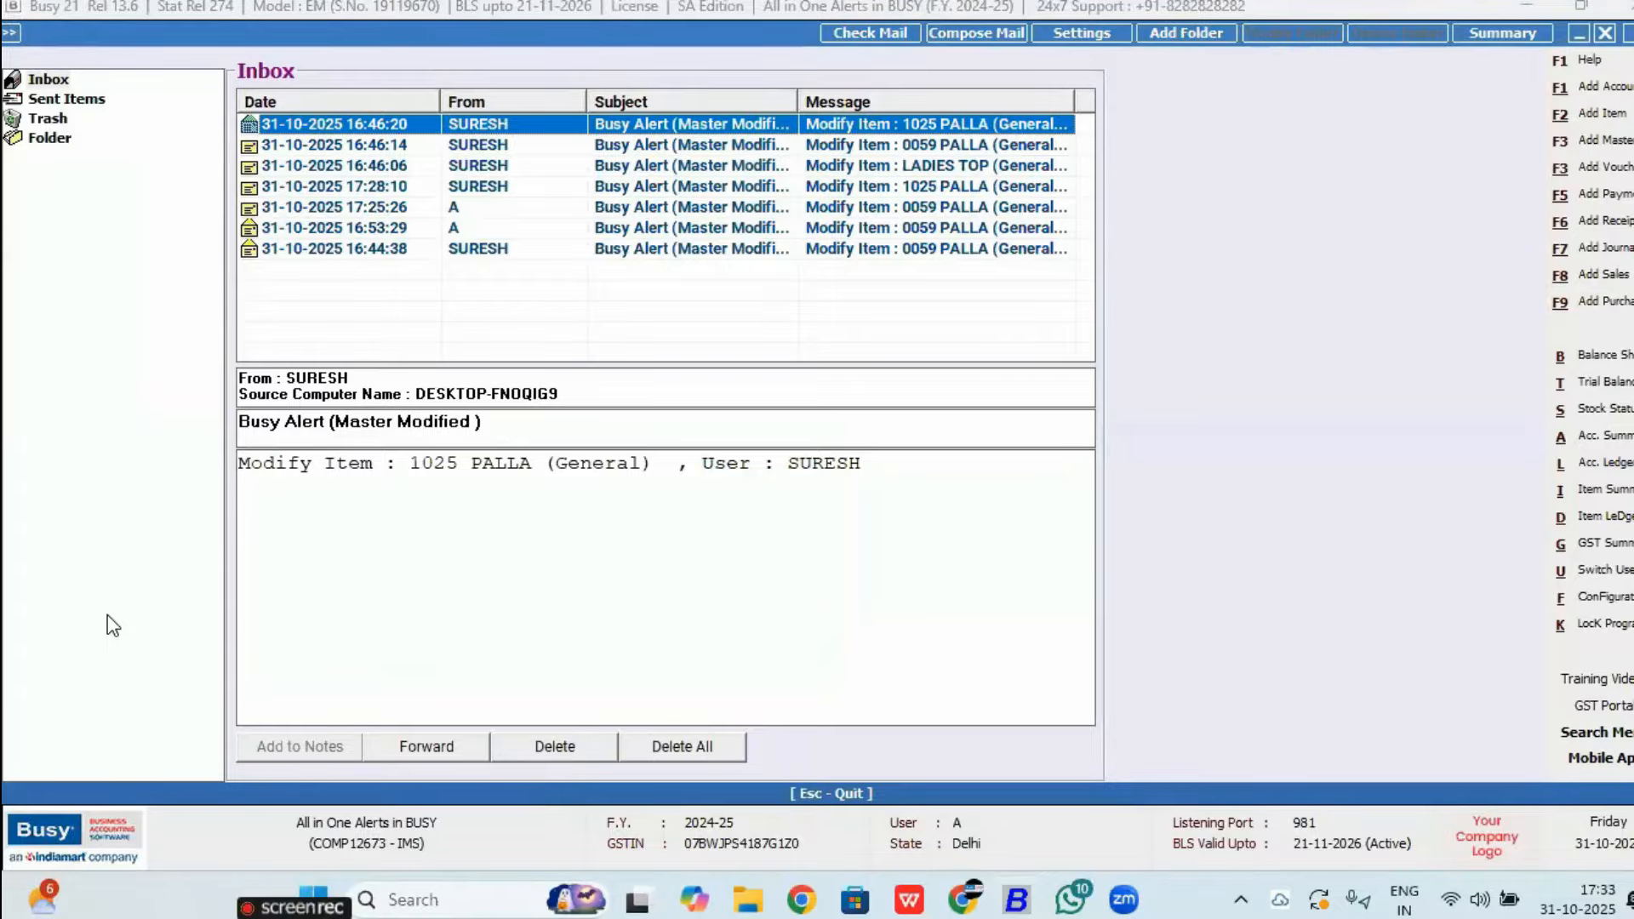
pyautogui.click(1024, 910)
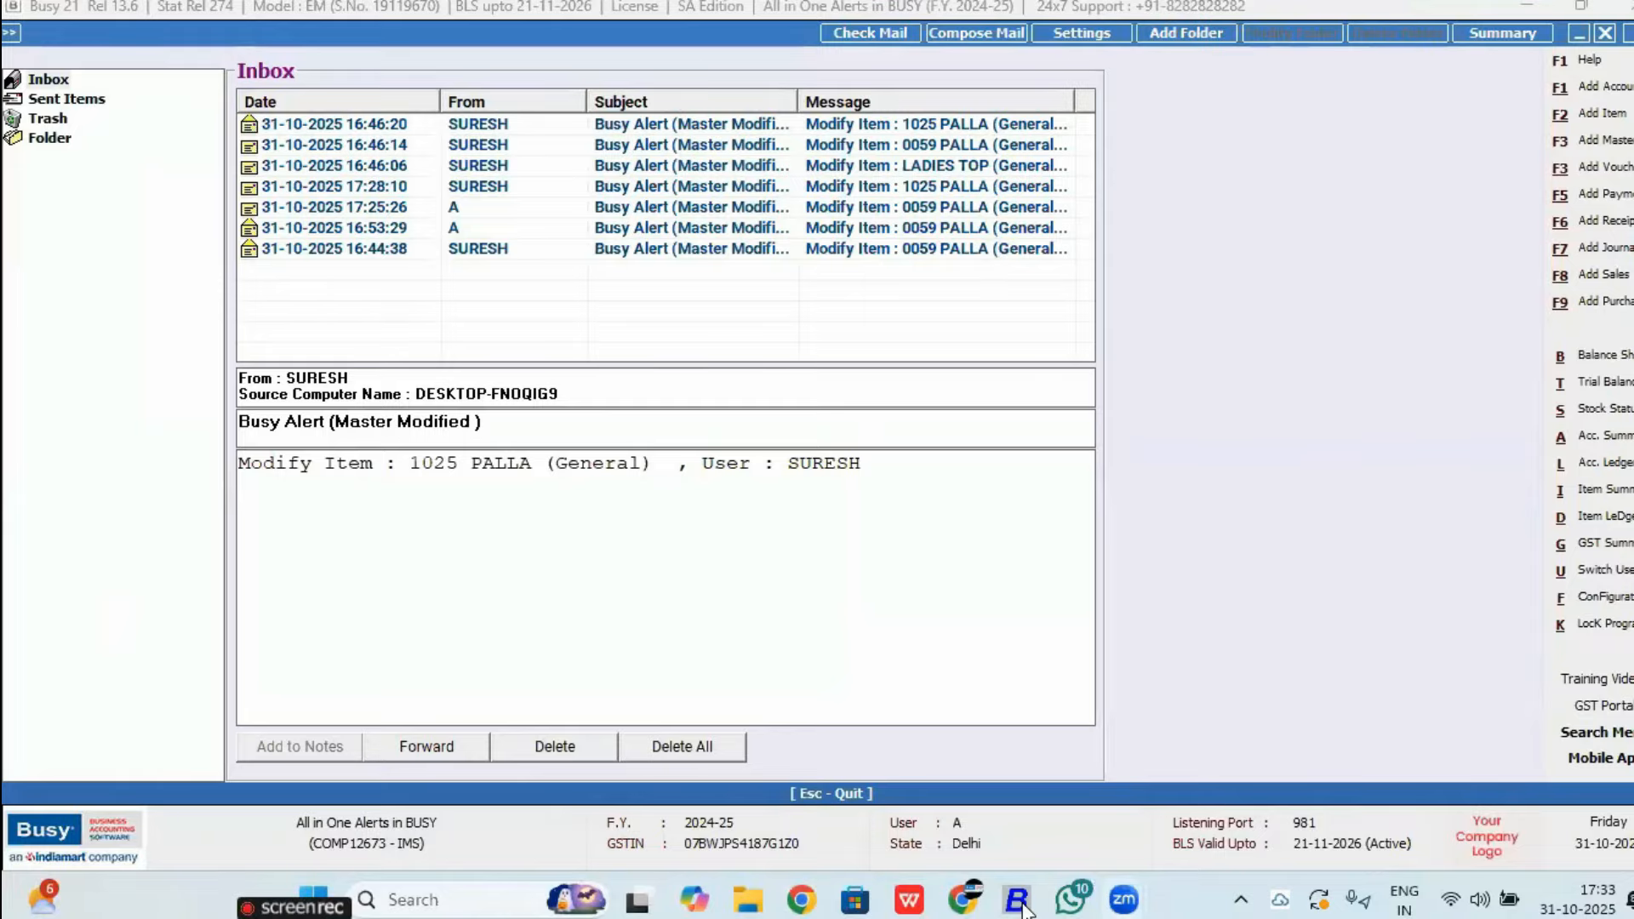
pyautogui.press('Escape')
# Step: Close the current company and reopen All in One Alerts, logging in with the user name
pyautogui.press('Return')
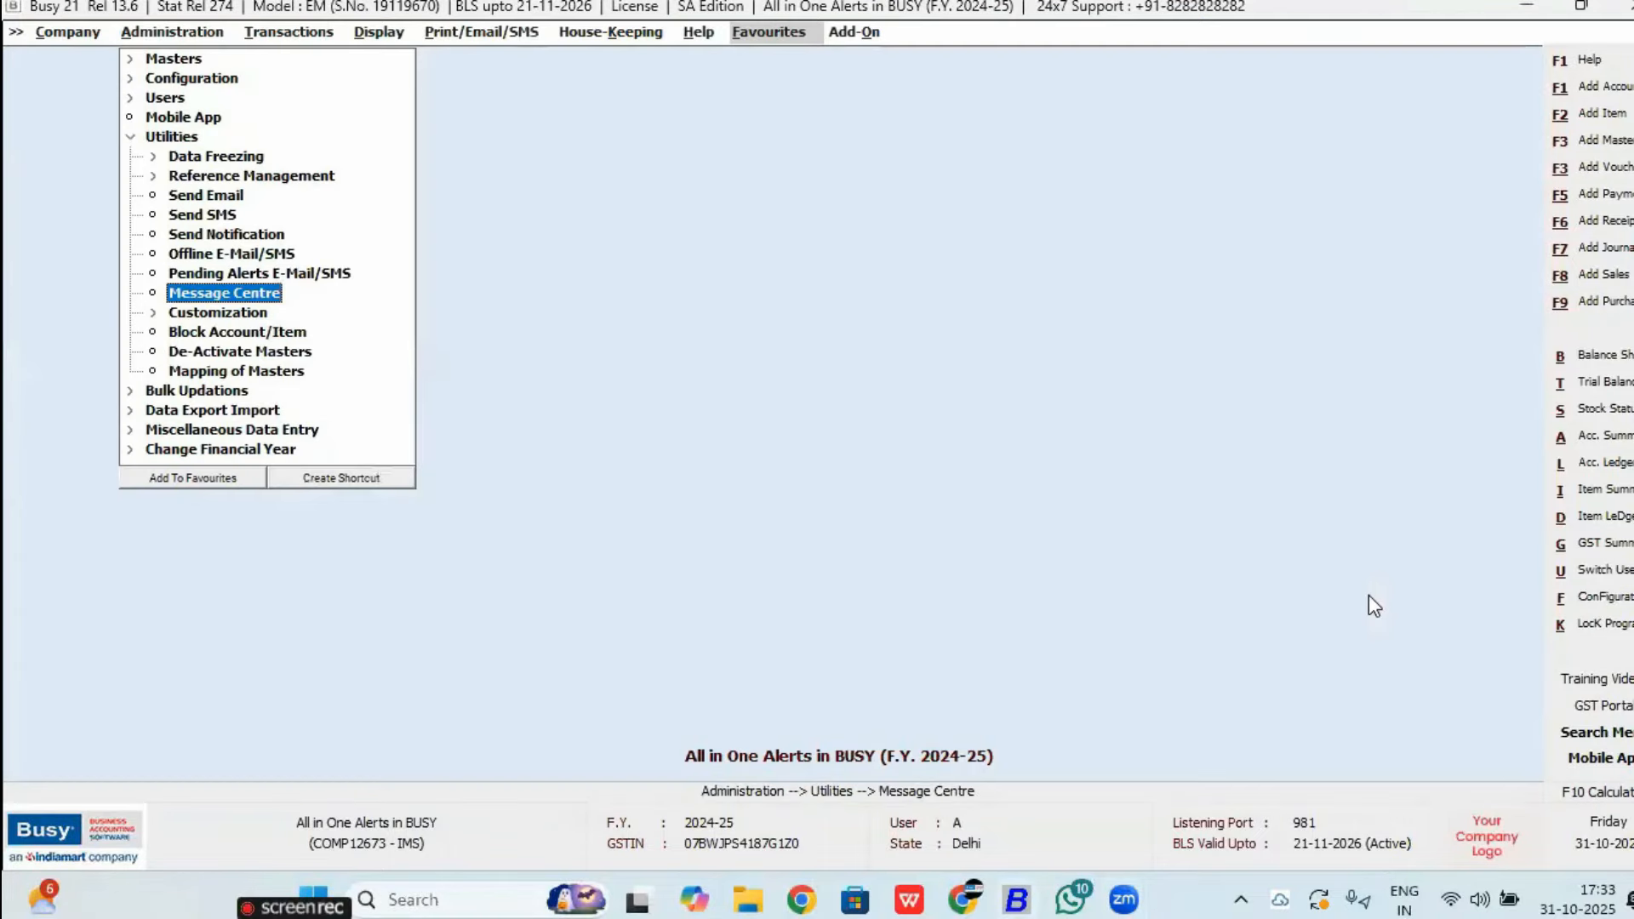
pyautogui.press('Left')
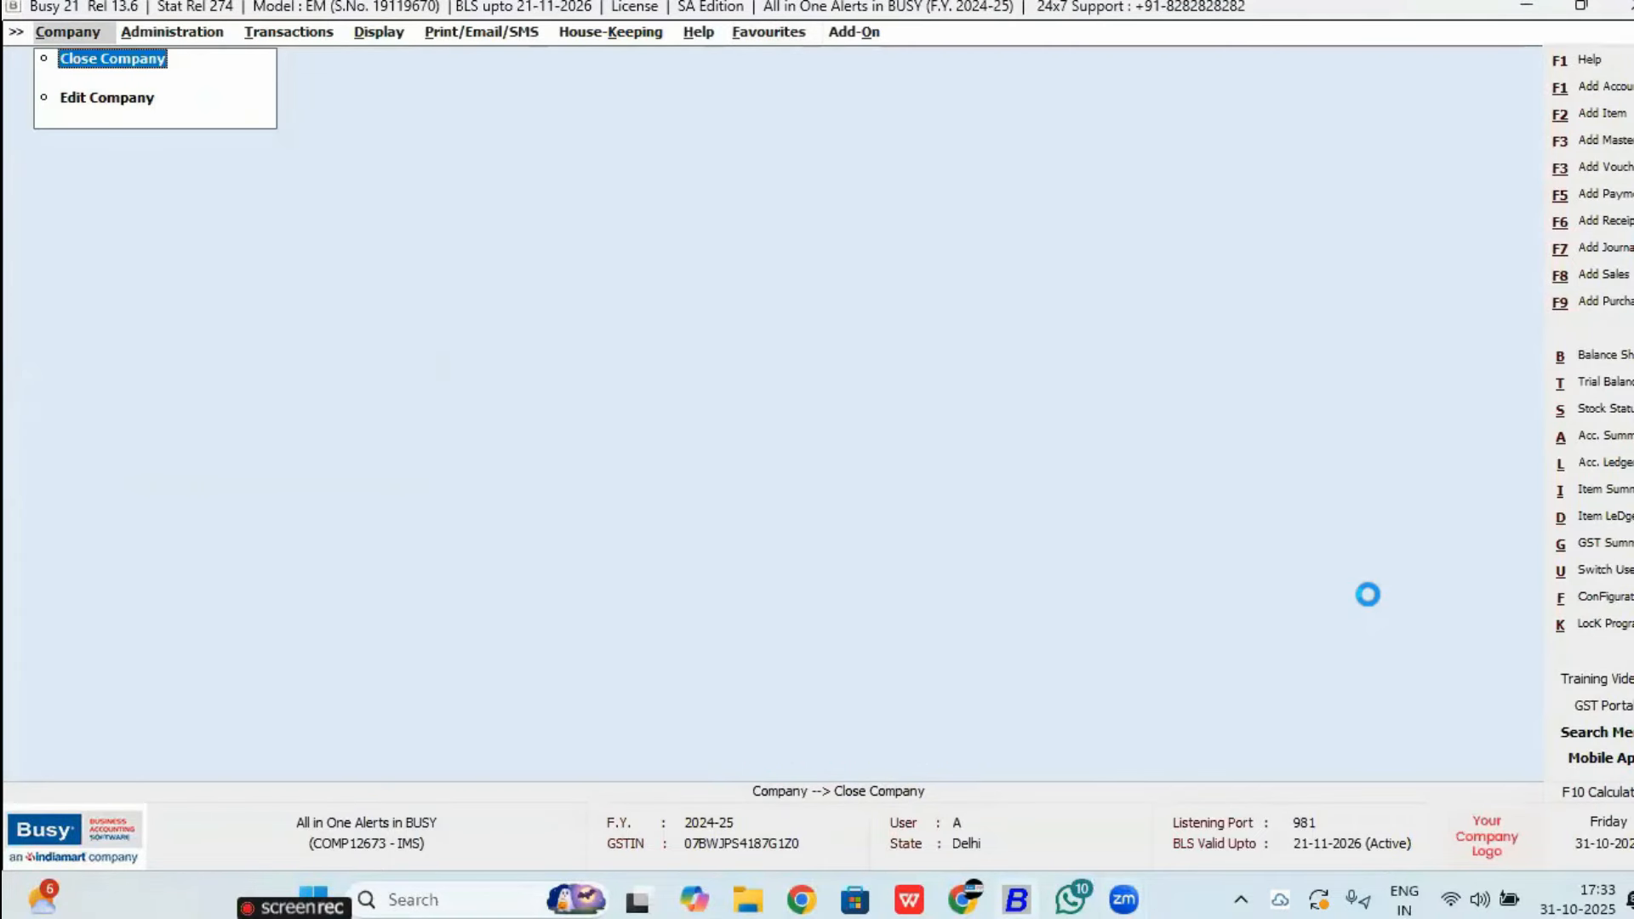
pyautogui.press('Return')
pyautogui.press('n')
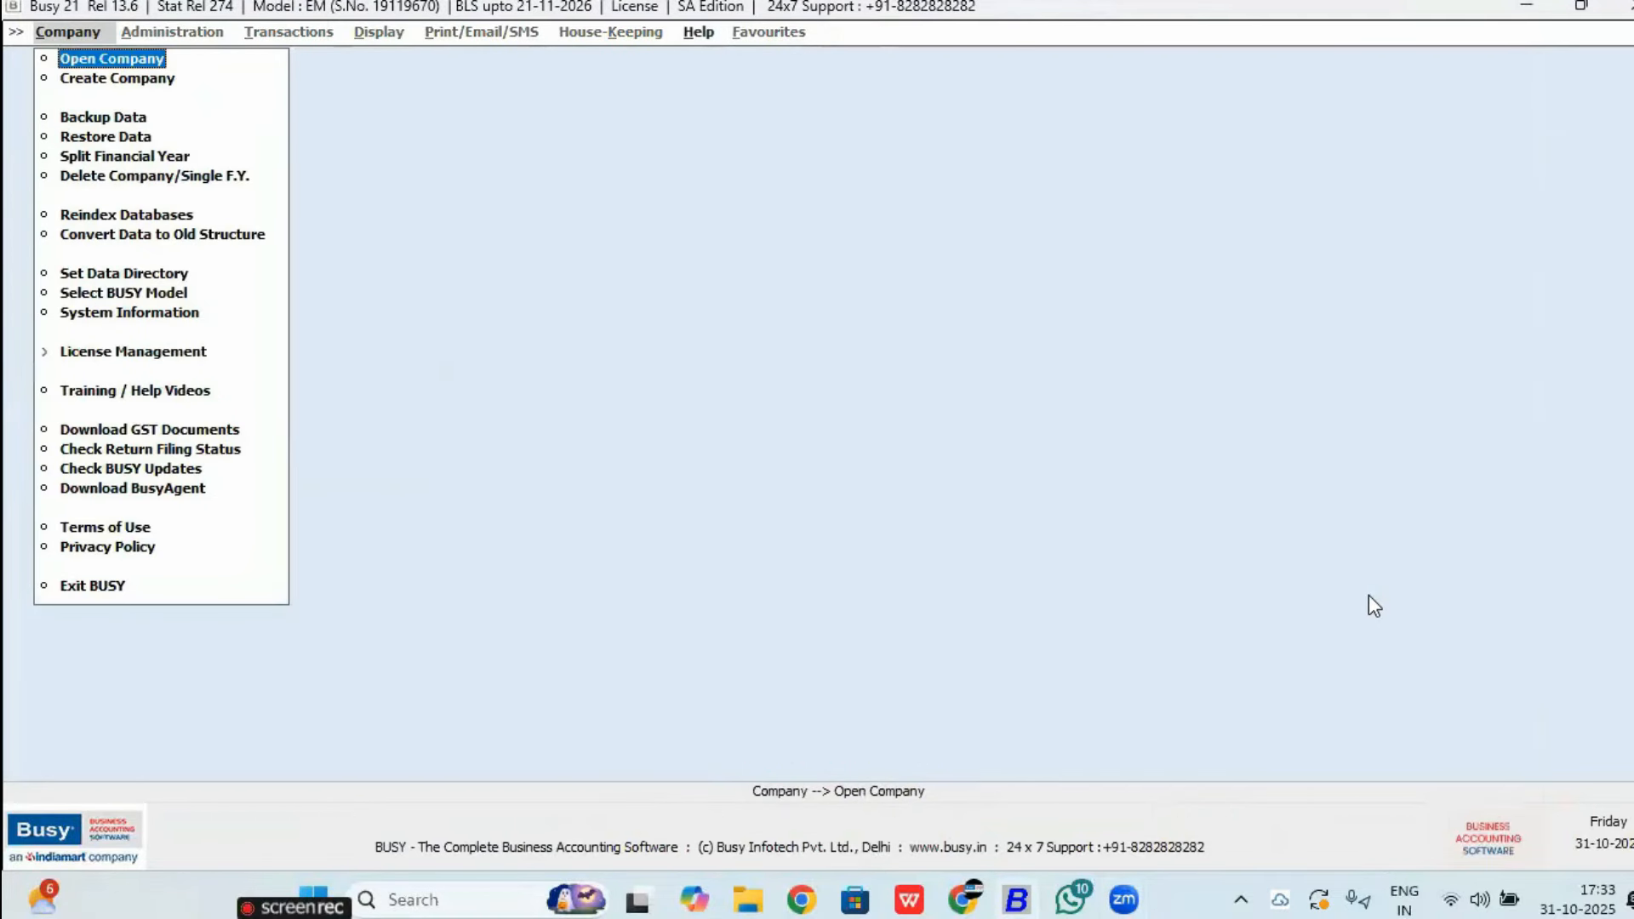
pyautogui.press('Return')
pyautogui.press('Return')
pyautogui.write('sures')
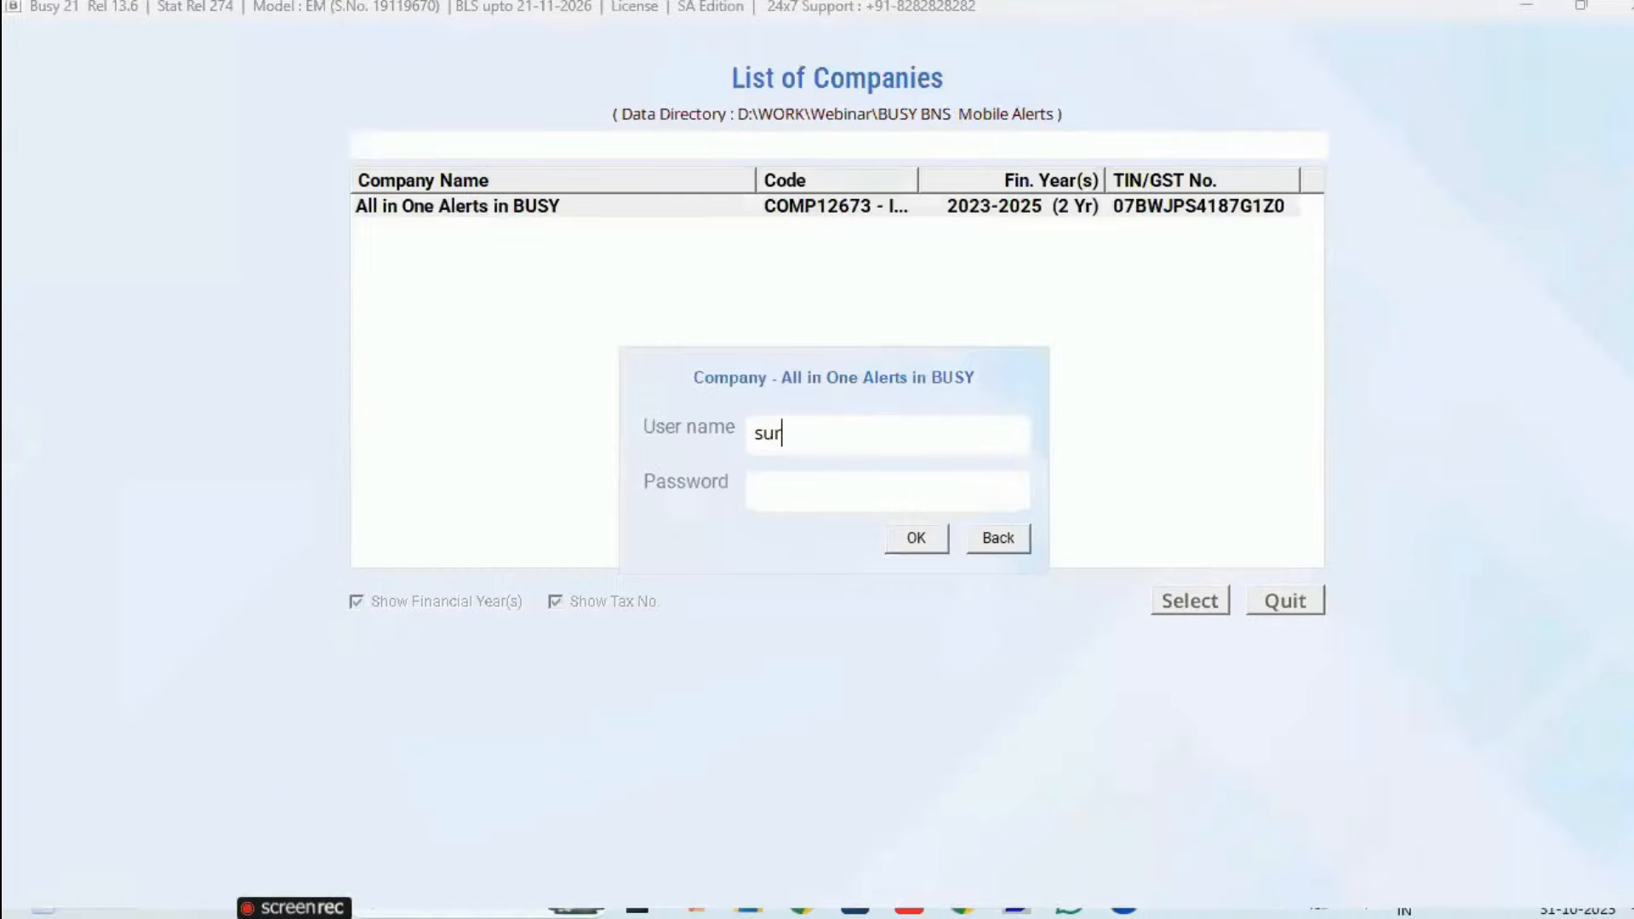
pyautogui.write('h')
pyautogui.press('Return')
pyautogui.press('Return')
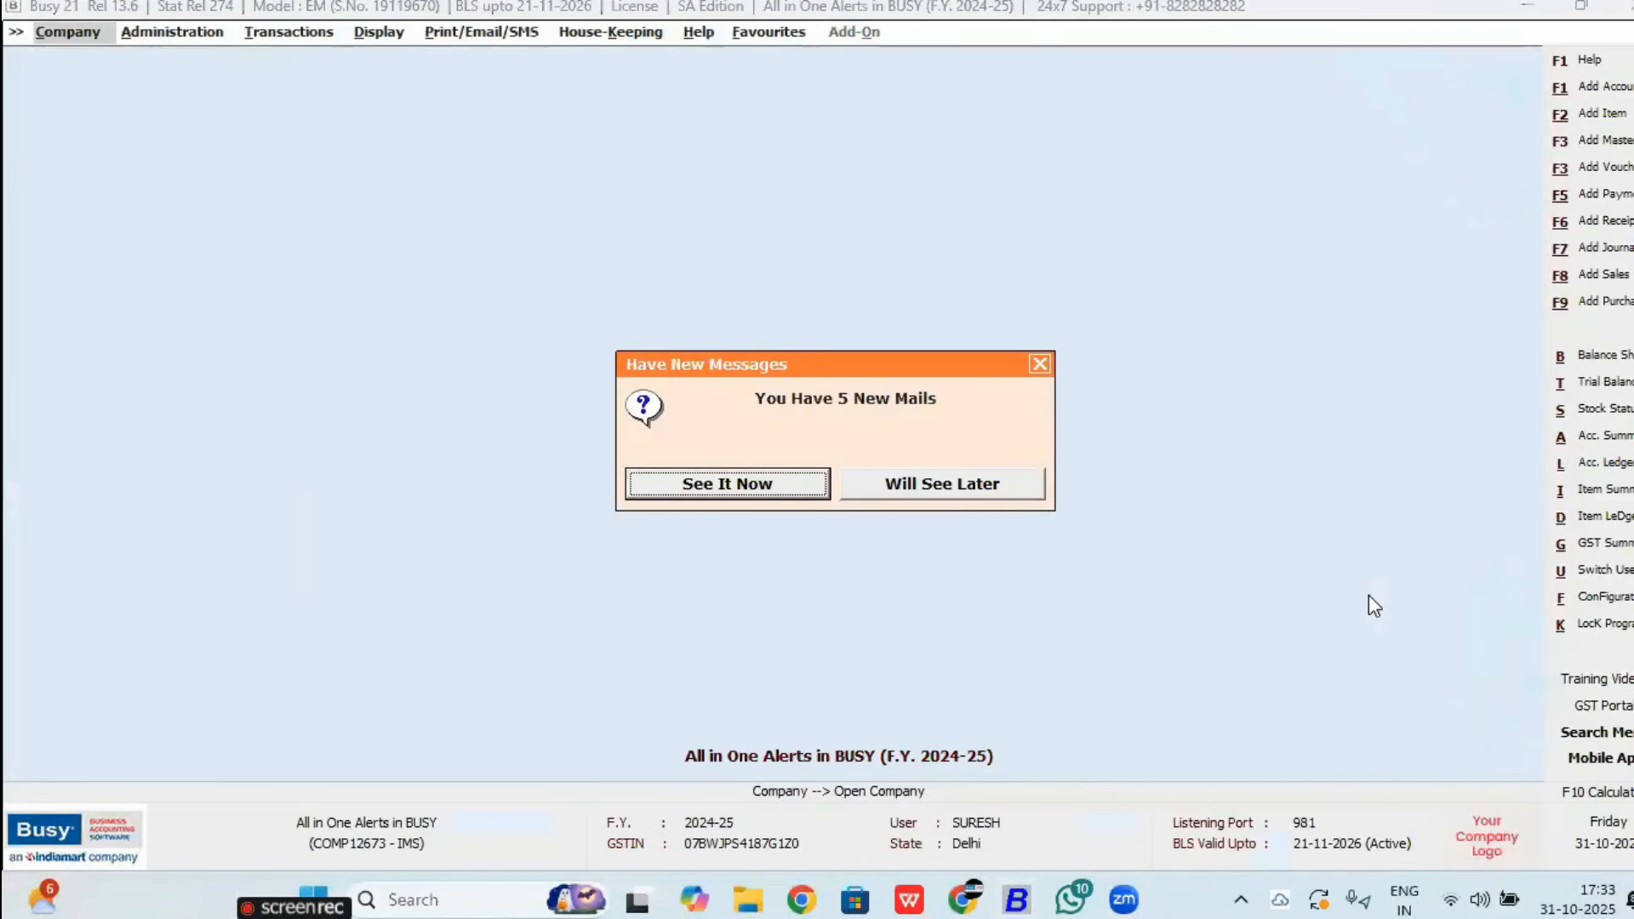
# Step: Choose See It Now on the new-mails popup and browse the alert mails in the Inbox
pyautogui.press('Right')
pyautogui.press('Left')
pyautogui.press('Return')
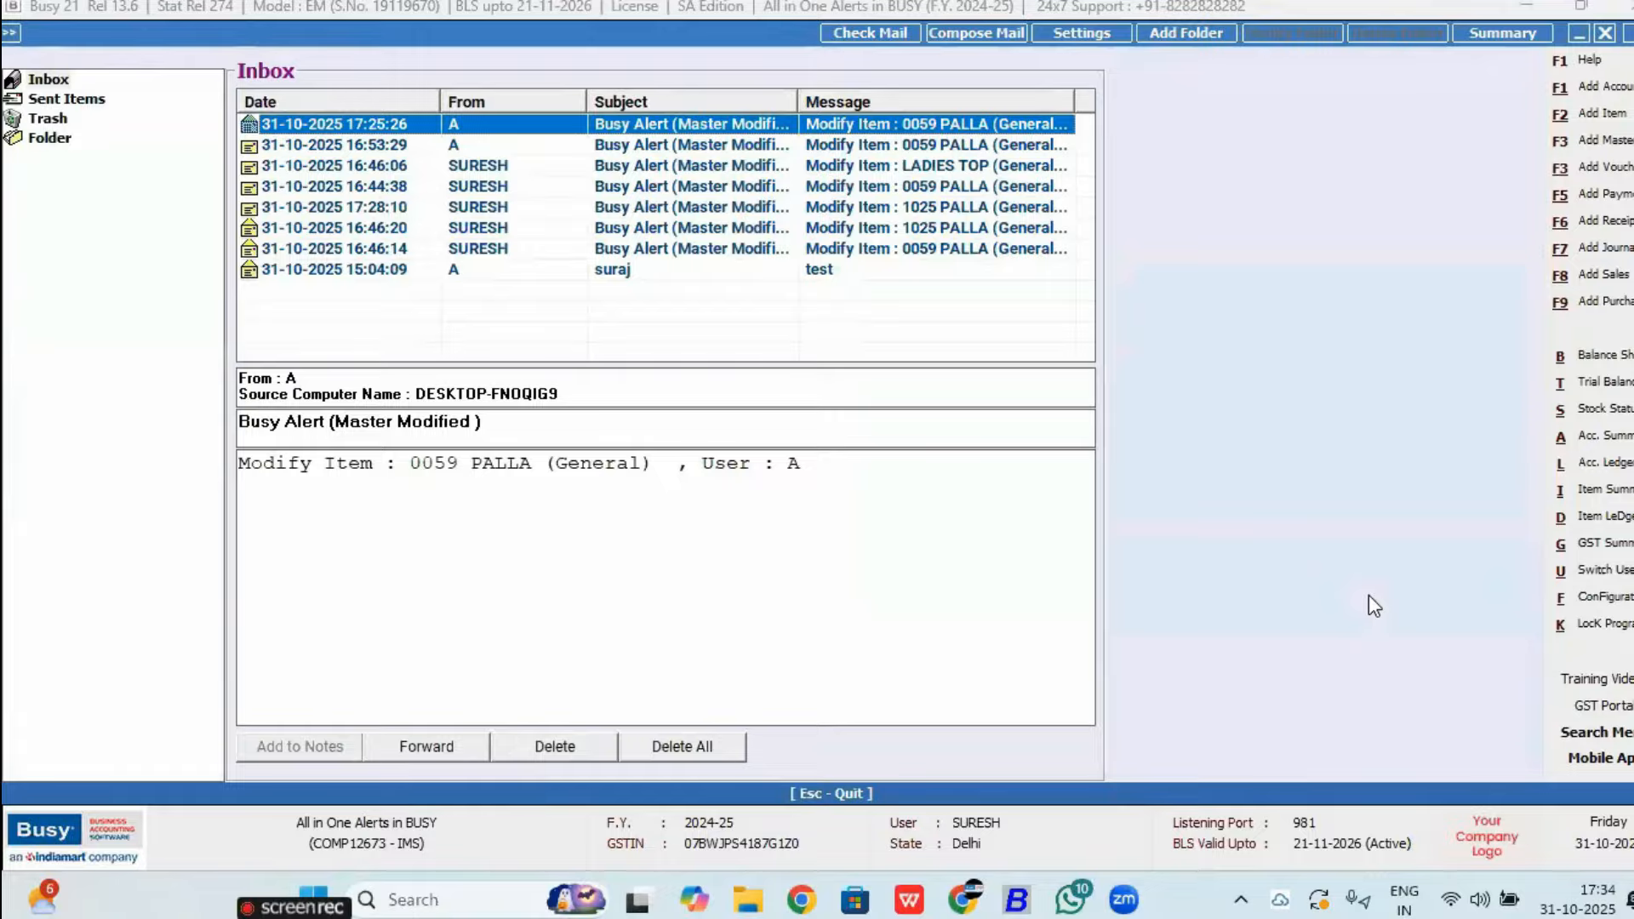
pyautogui.press('Down')
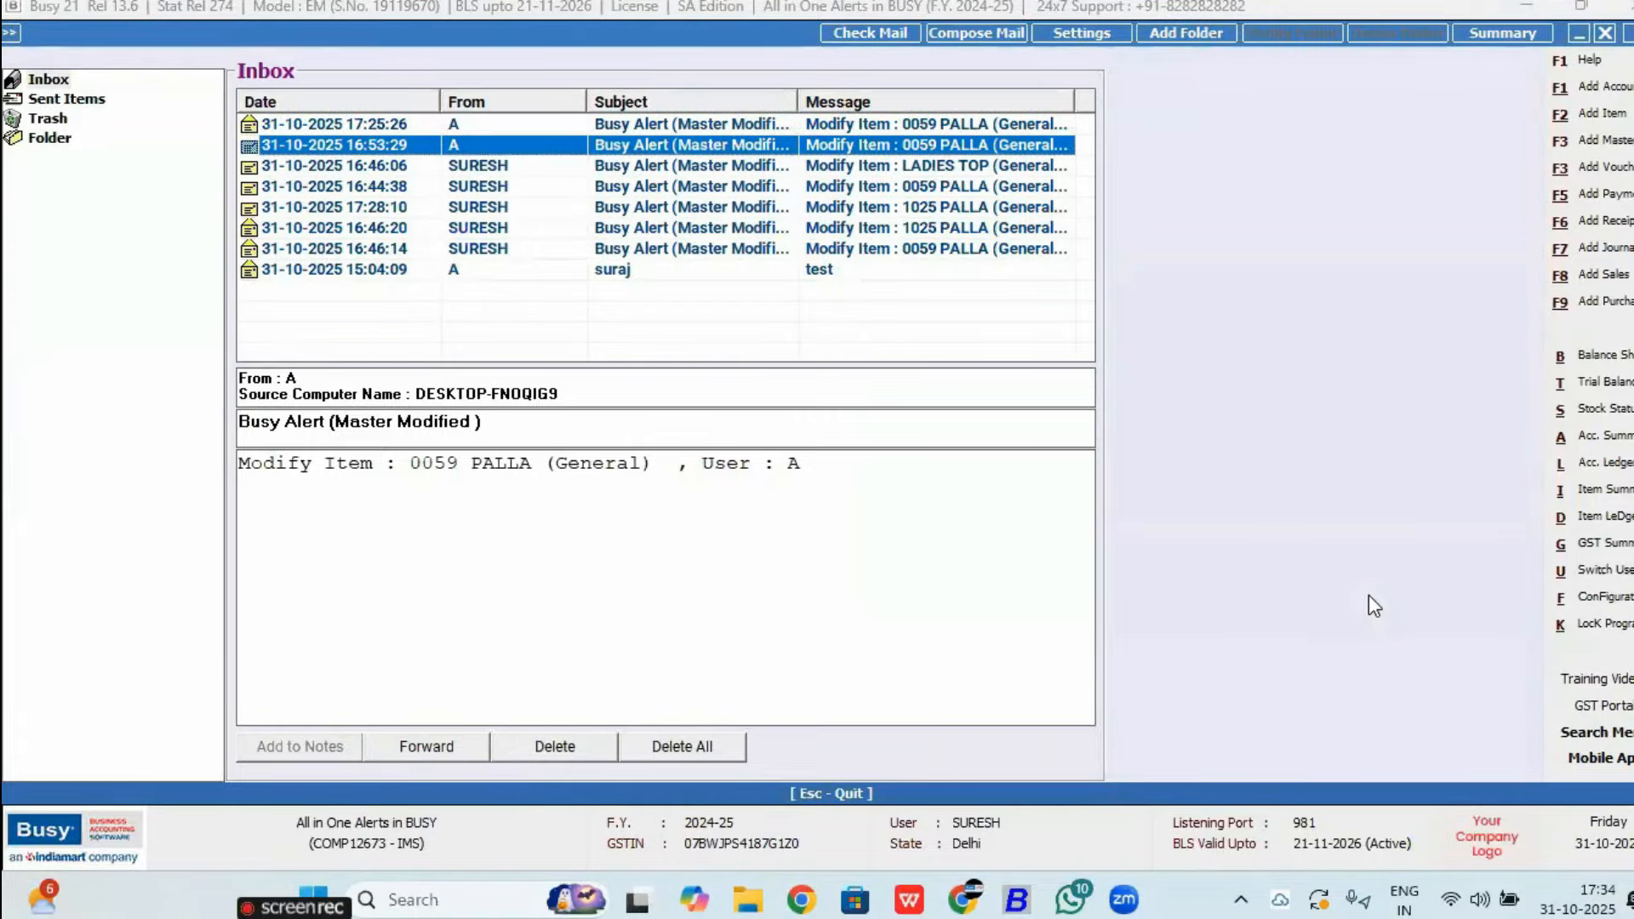
pyautogui.press('Down')
pyautogui.press('Down')
pyautogui.press('Down')
pyautogui.press('Down')
pyautogui.press('Down')
pyautogui.press('Down')
pyautogui.press('Up')
pyautogui.press('Up')
pyautogui.press('Up')
pyautogui.press('Up')
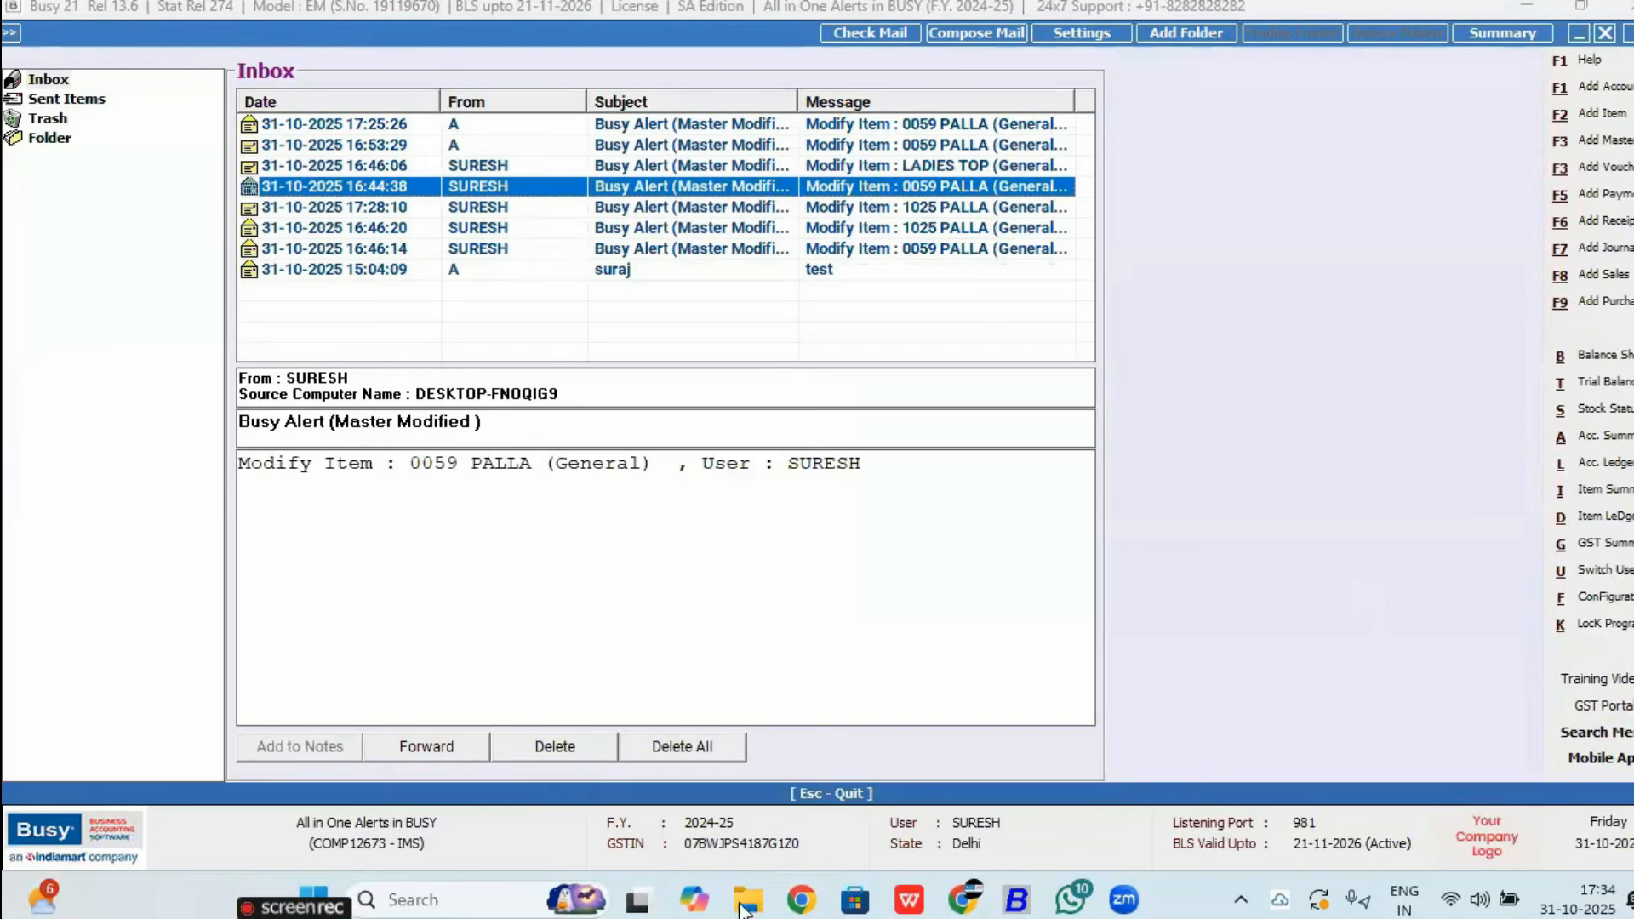
# Step: Forward the 0059 PALLA modification alert to user A and dismiss the confirmation
pyautogui.click(426, 747)
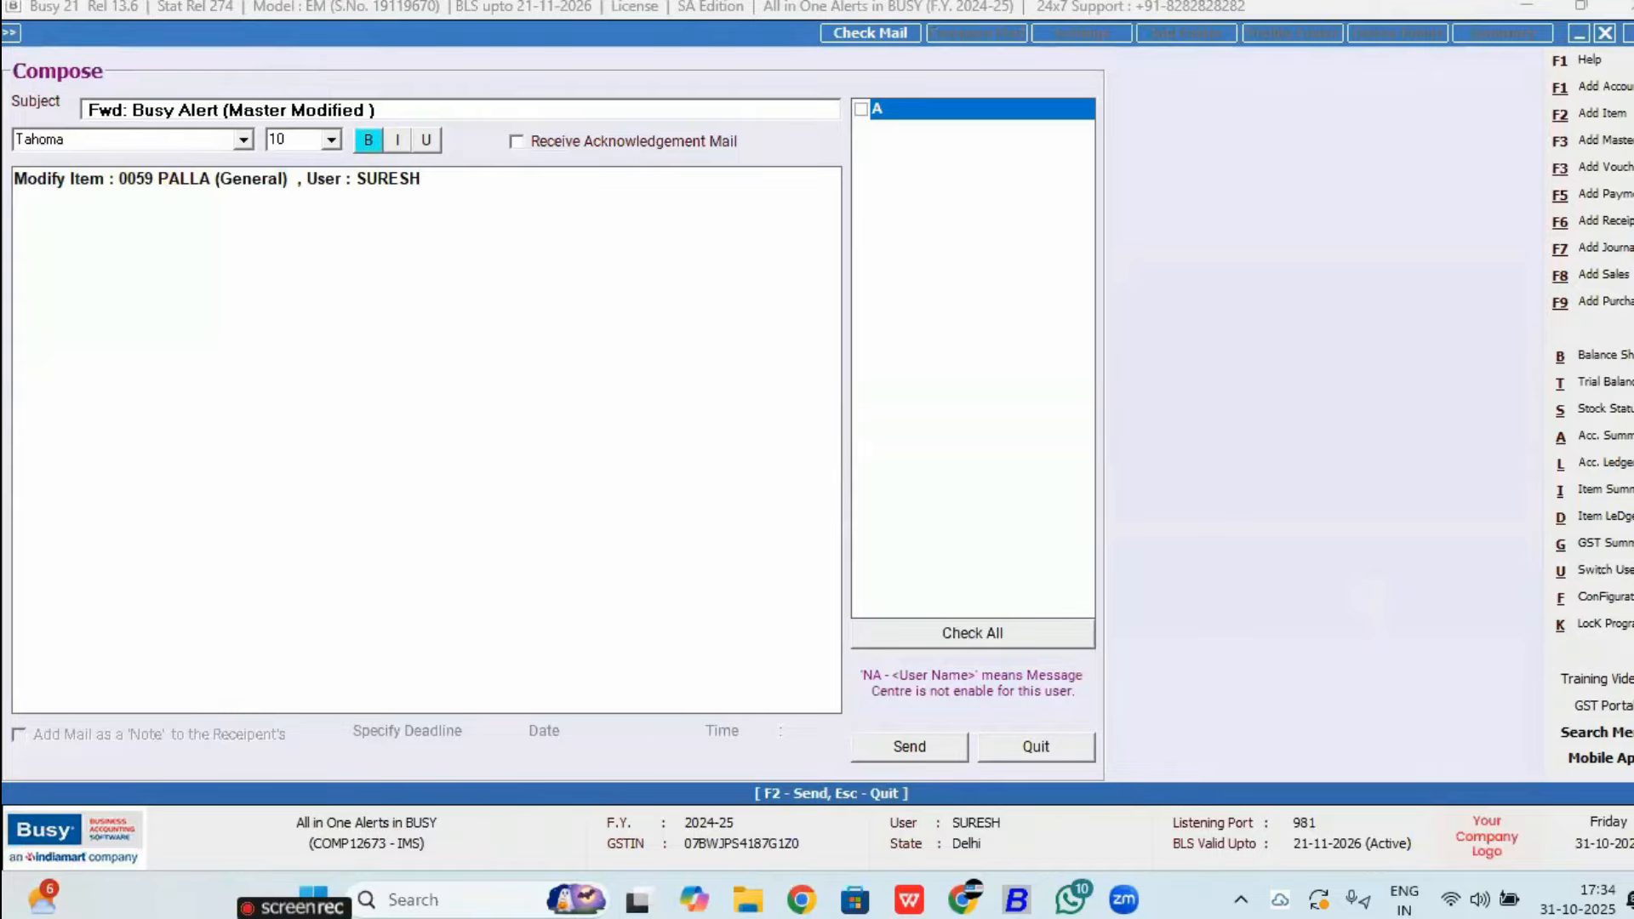
pyautogui.click(858, 113)
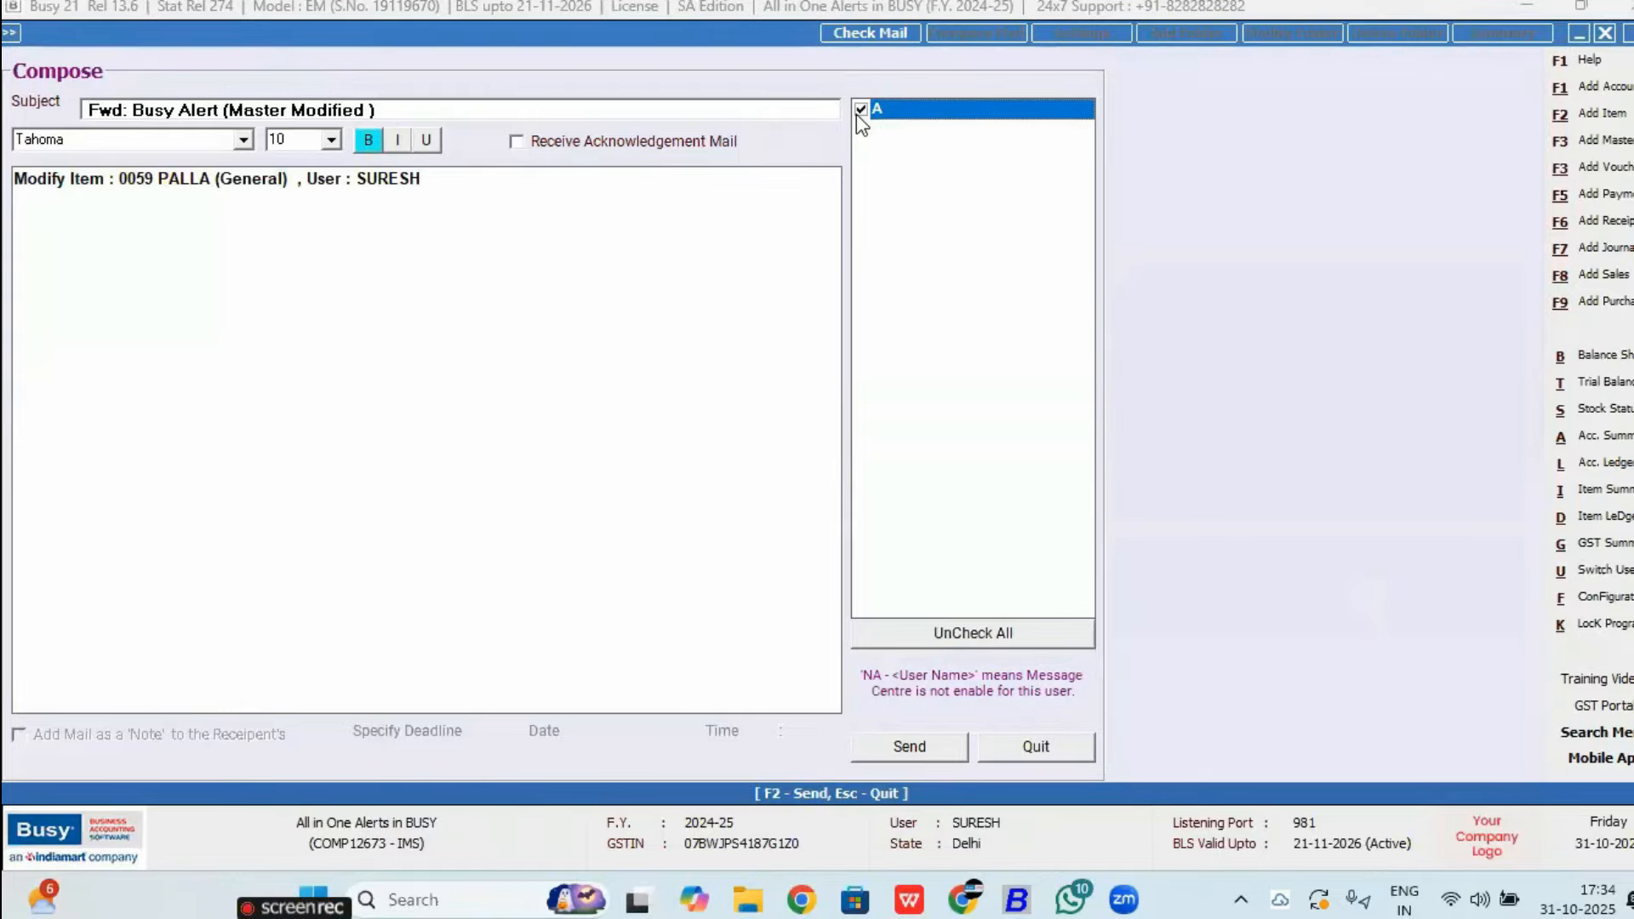
pyautogui.click(937, 757)
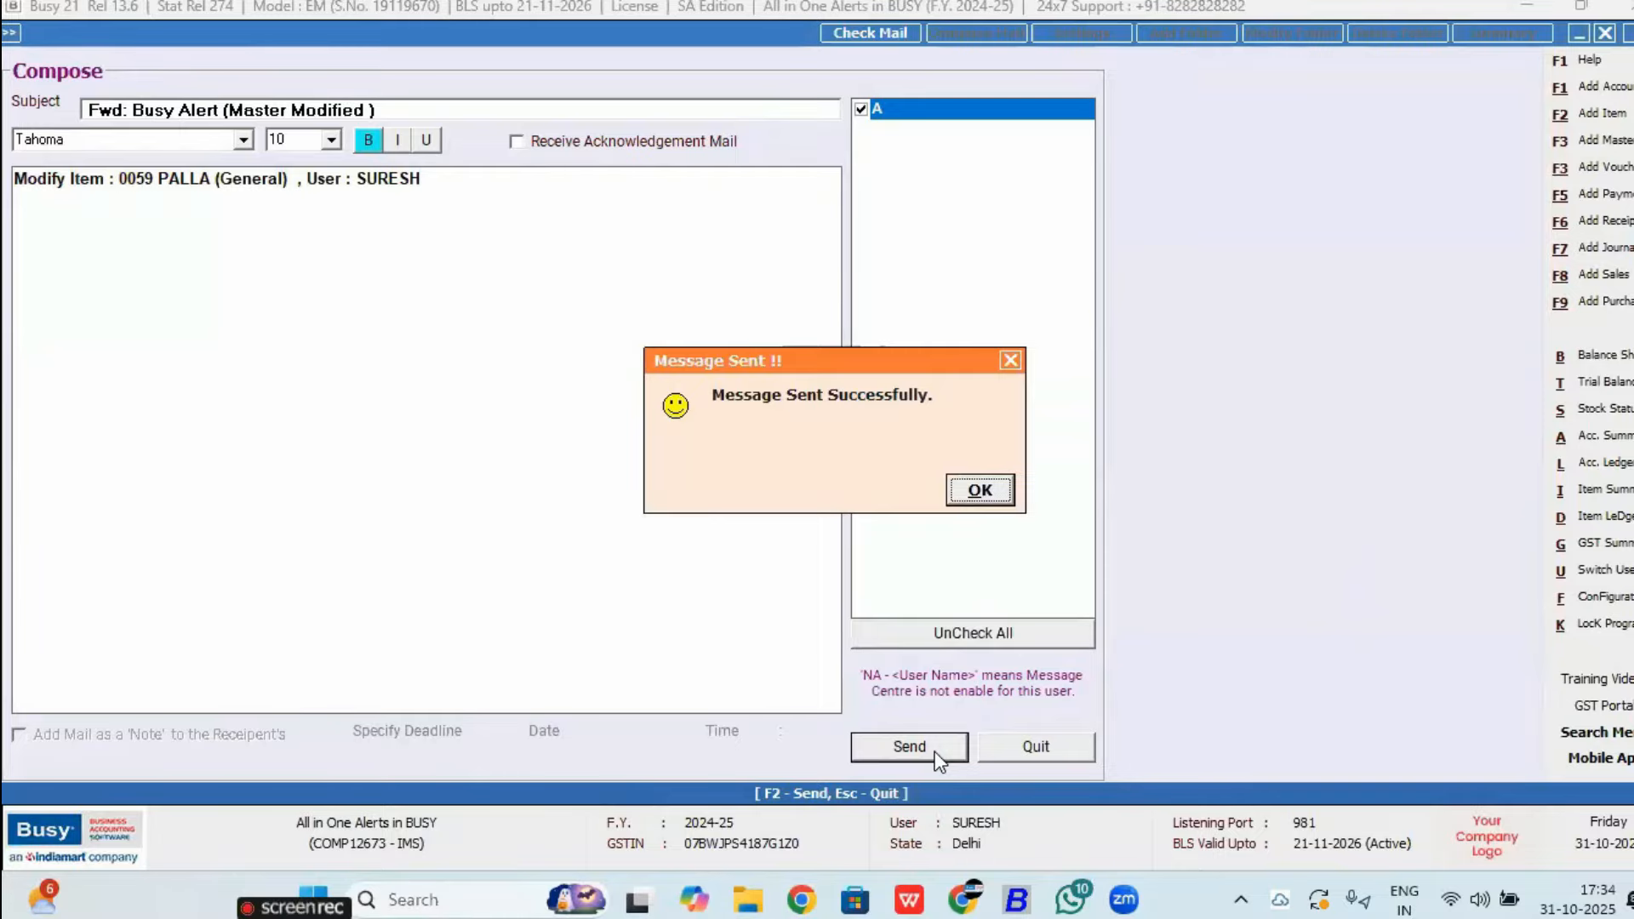
pyautogui.press('Return')
pyautogui.press('Escape')
pyautogui.press('Return')
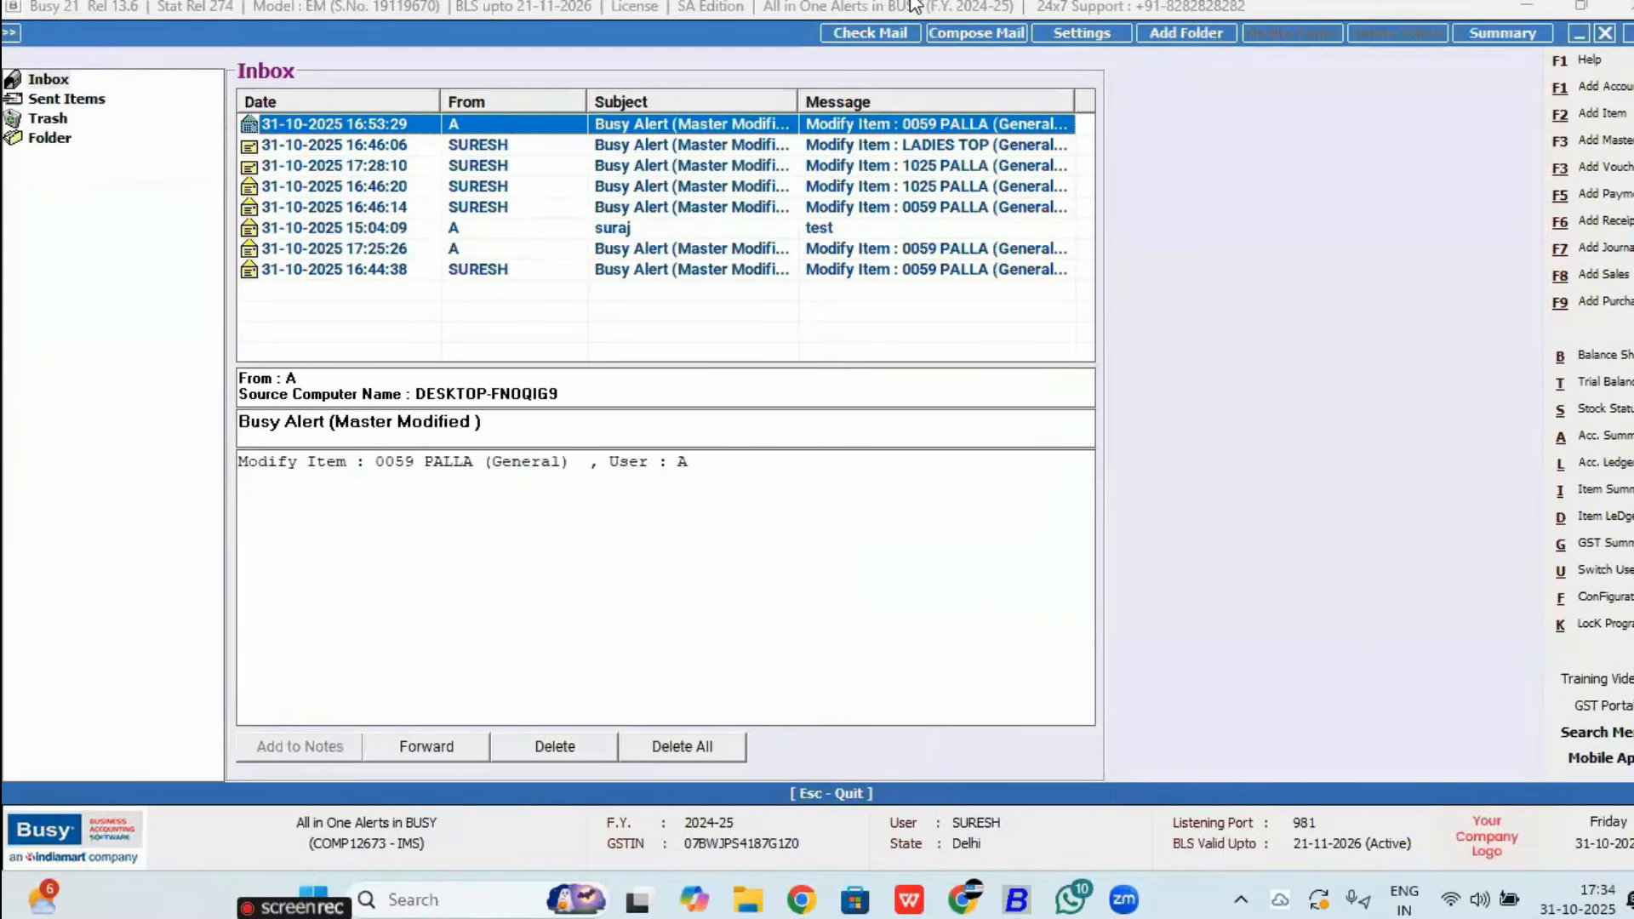
# Step: Abandon a new Compose Mail and close the Message Centre
pyautogui.click(954, 32)
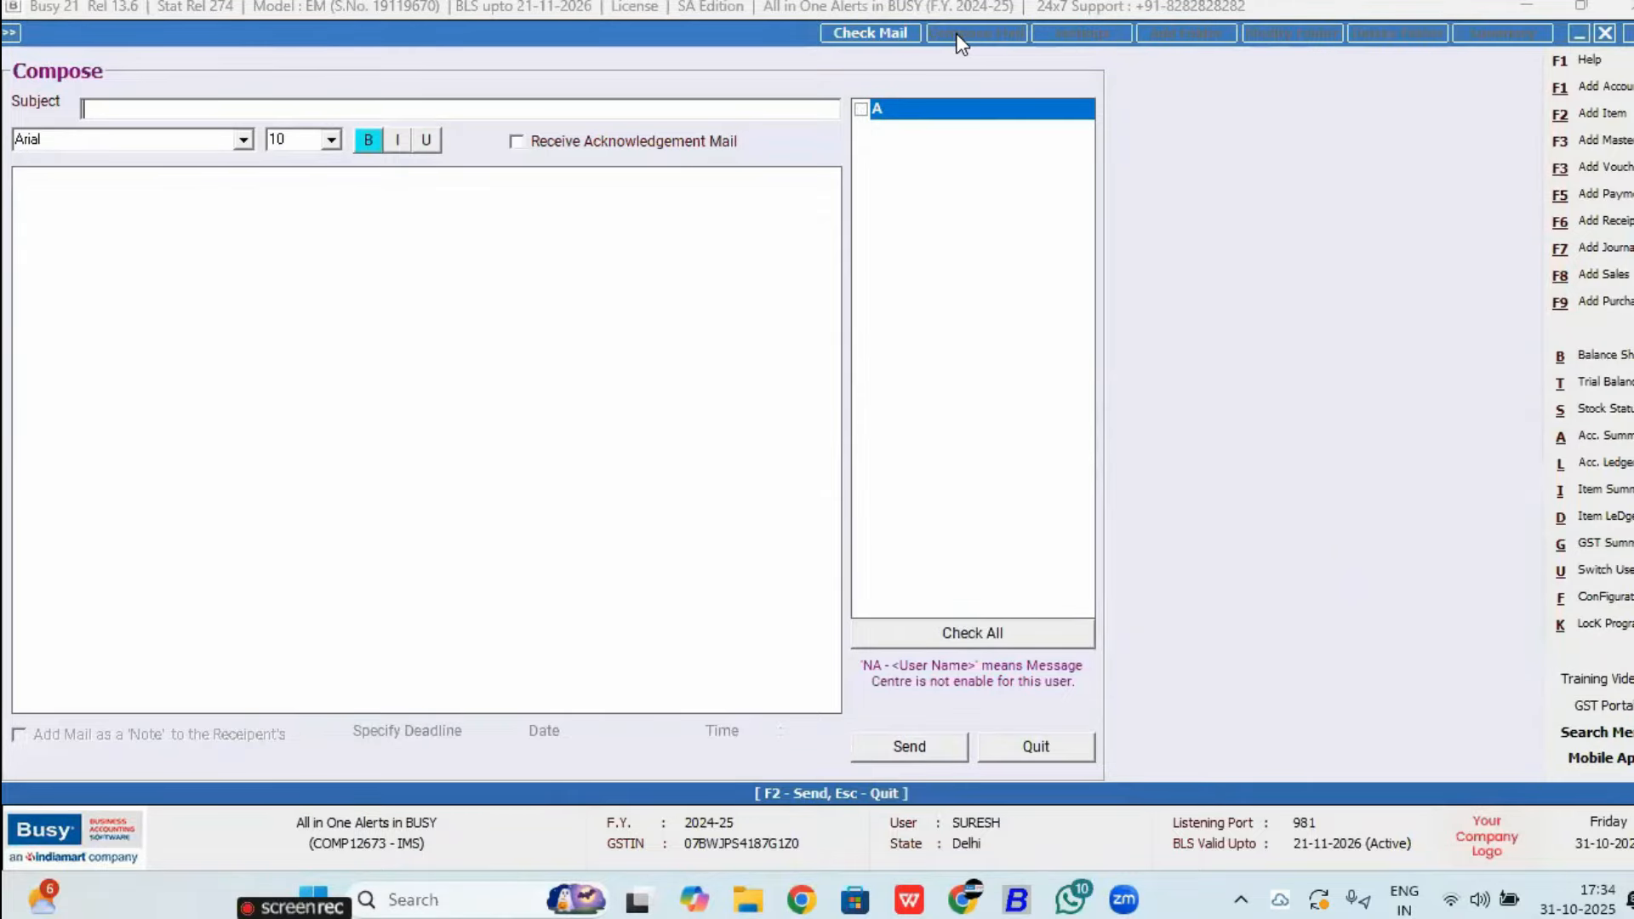
pyautogui.press('Escape')
pyautogui.press('Return')
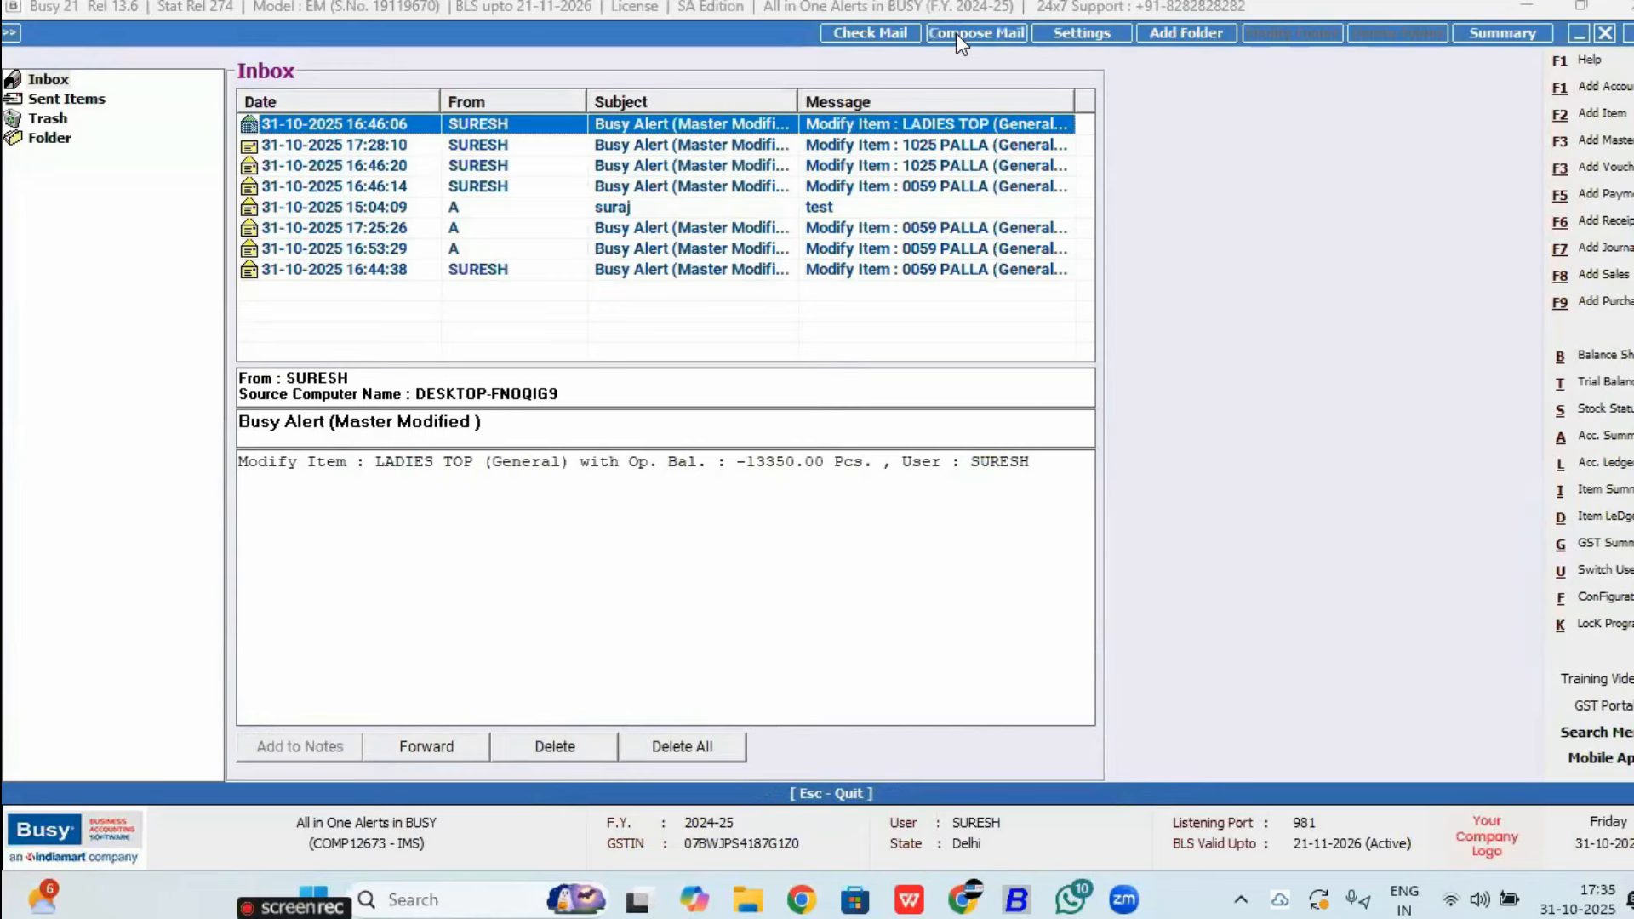
pyautogui.press('Escape')
pyautogui.press('Return')
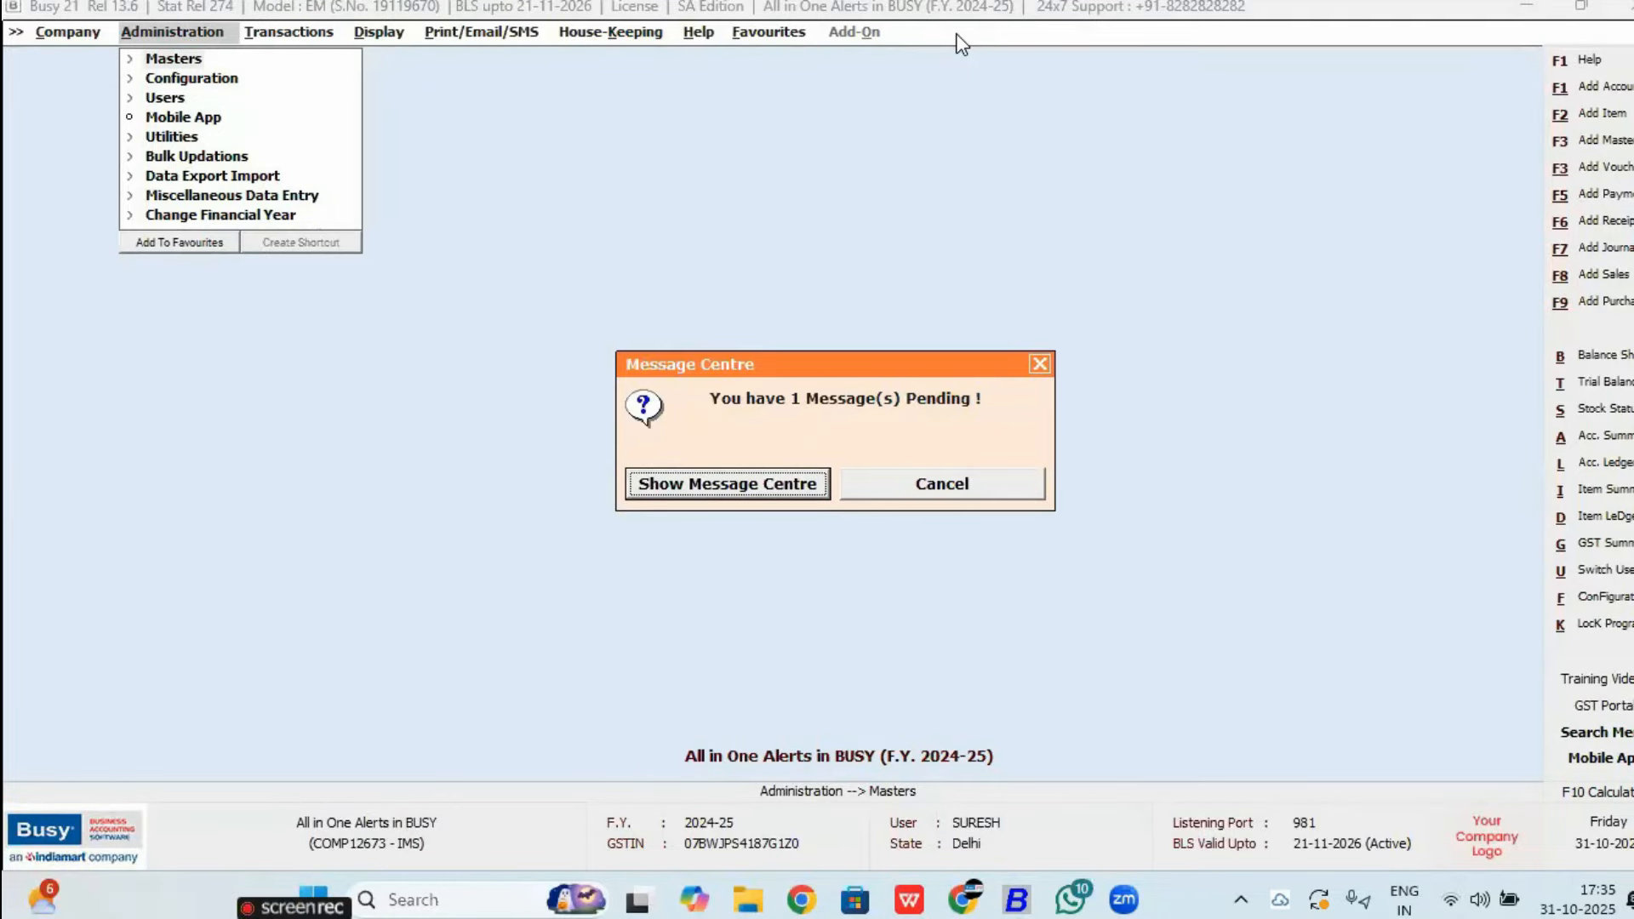
# Step: Dismiss the pending-message notice, close the sales voucher without printing, and browse Administration Utilities
pyautogui.press('Escape')
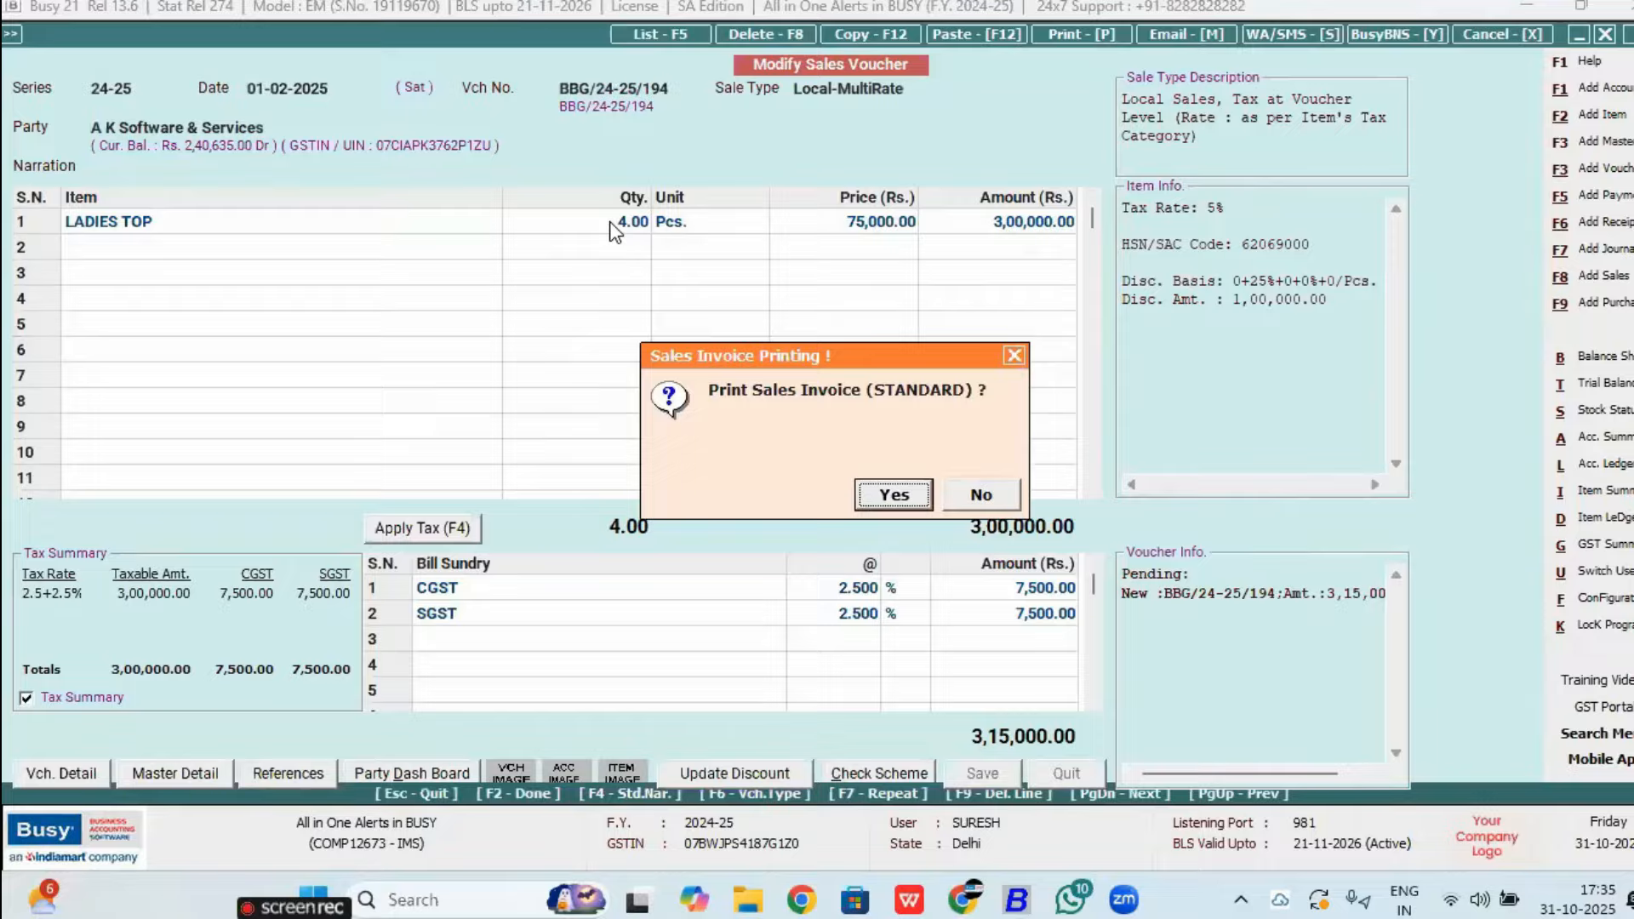
pyautogui.press('n')
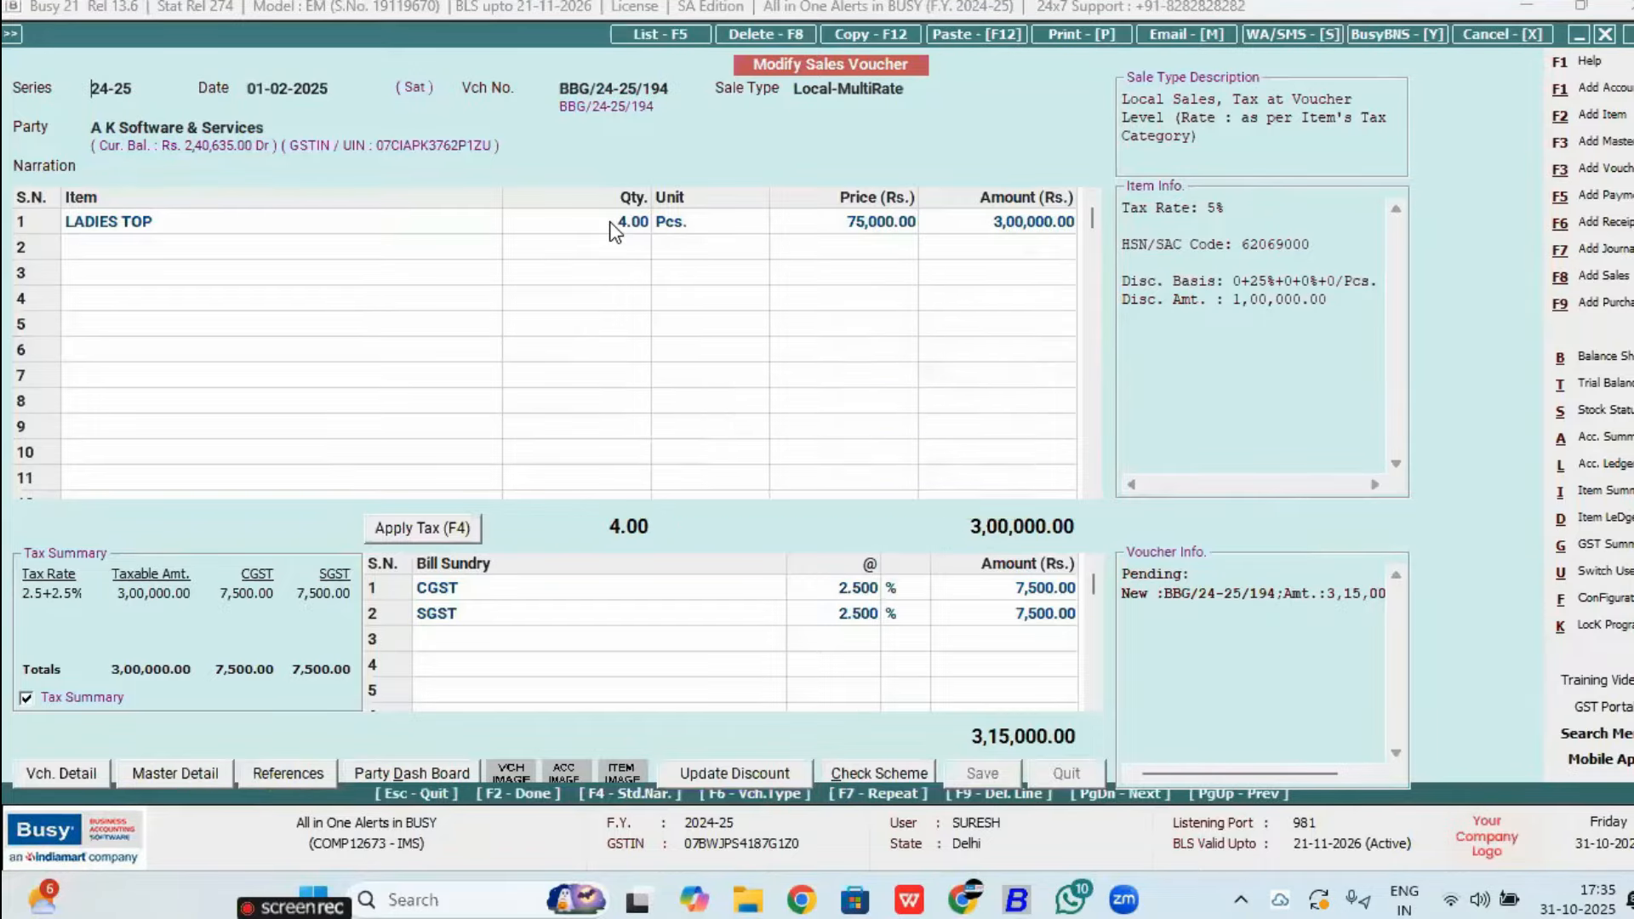
pyautogui.press('Escape')
pyautogui.press('Left')
pyautogui.press('Down')
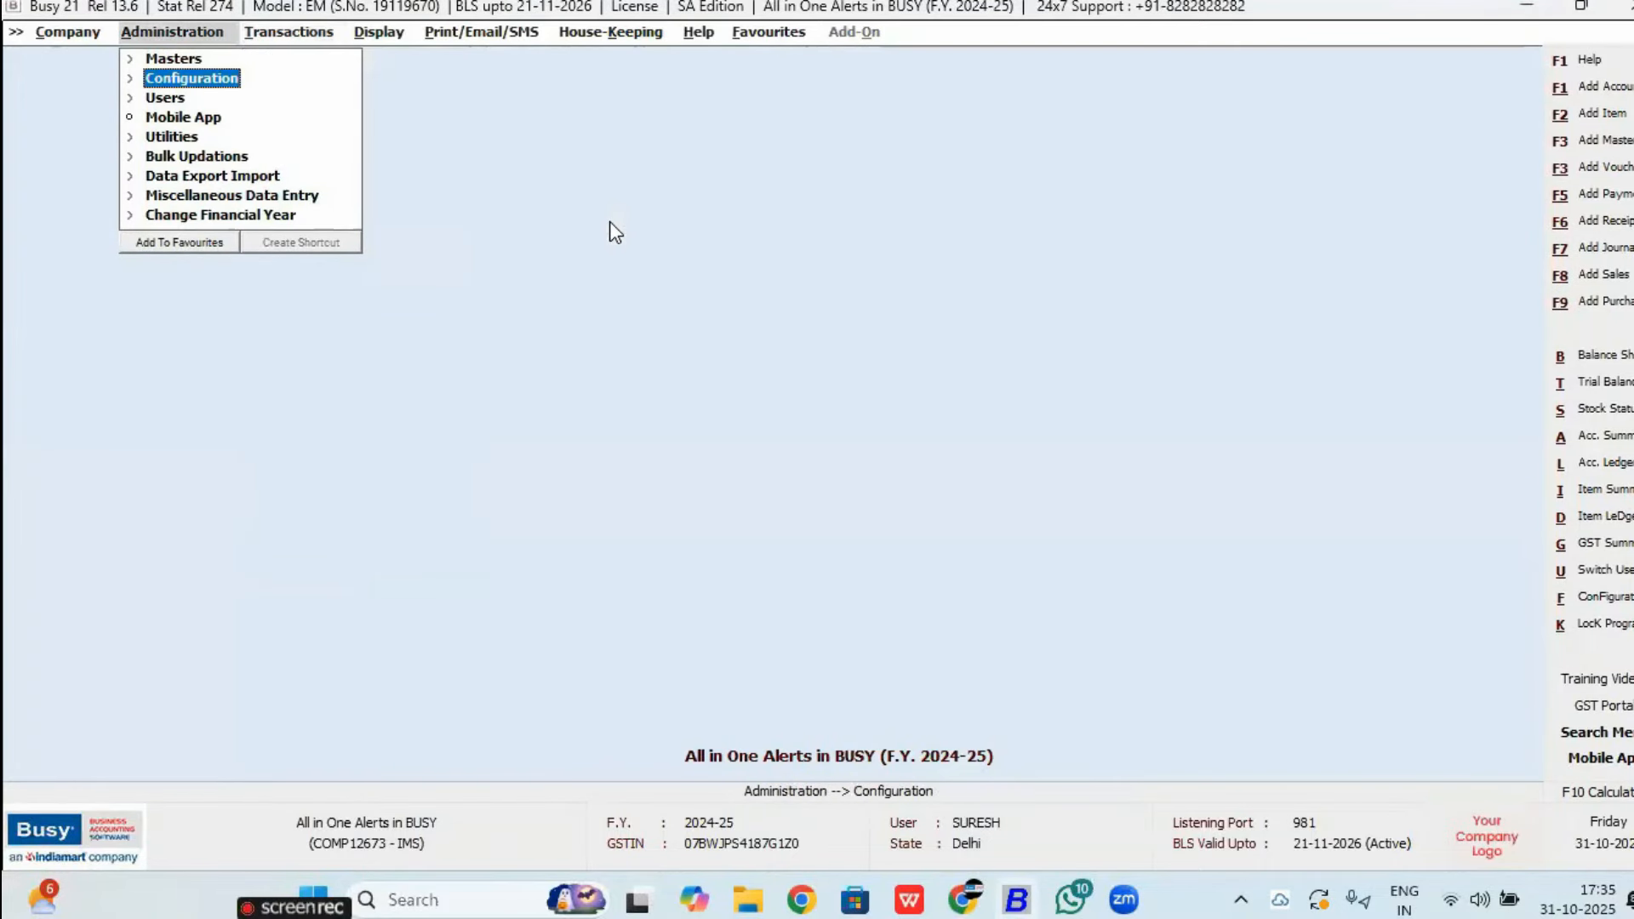
pyautogui.press('Down')
pyautogui.press('Down')
pyautogui.press('Down')
pyautogui.press('Right')
pyautogui.press('Down')
pyautogui.press('Down')
pyautogui.press('Down')
pyautogui.press('Down')
pyautogui.press('Down')
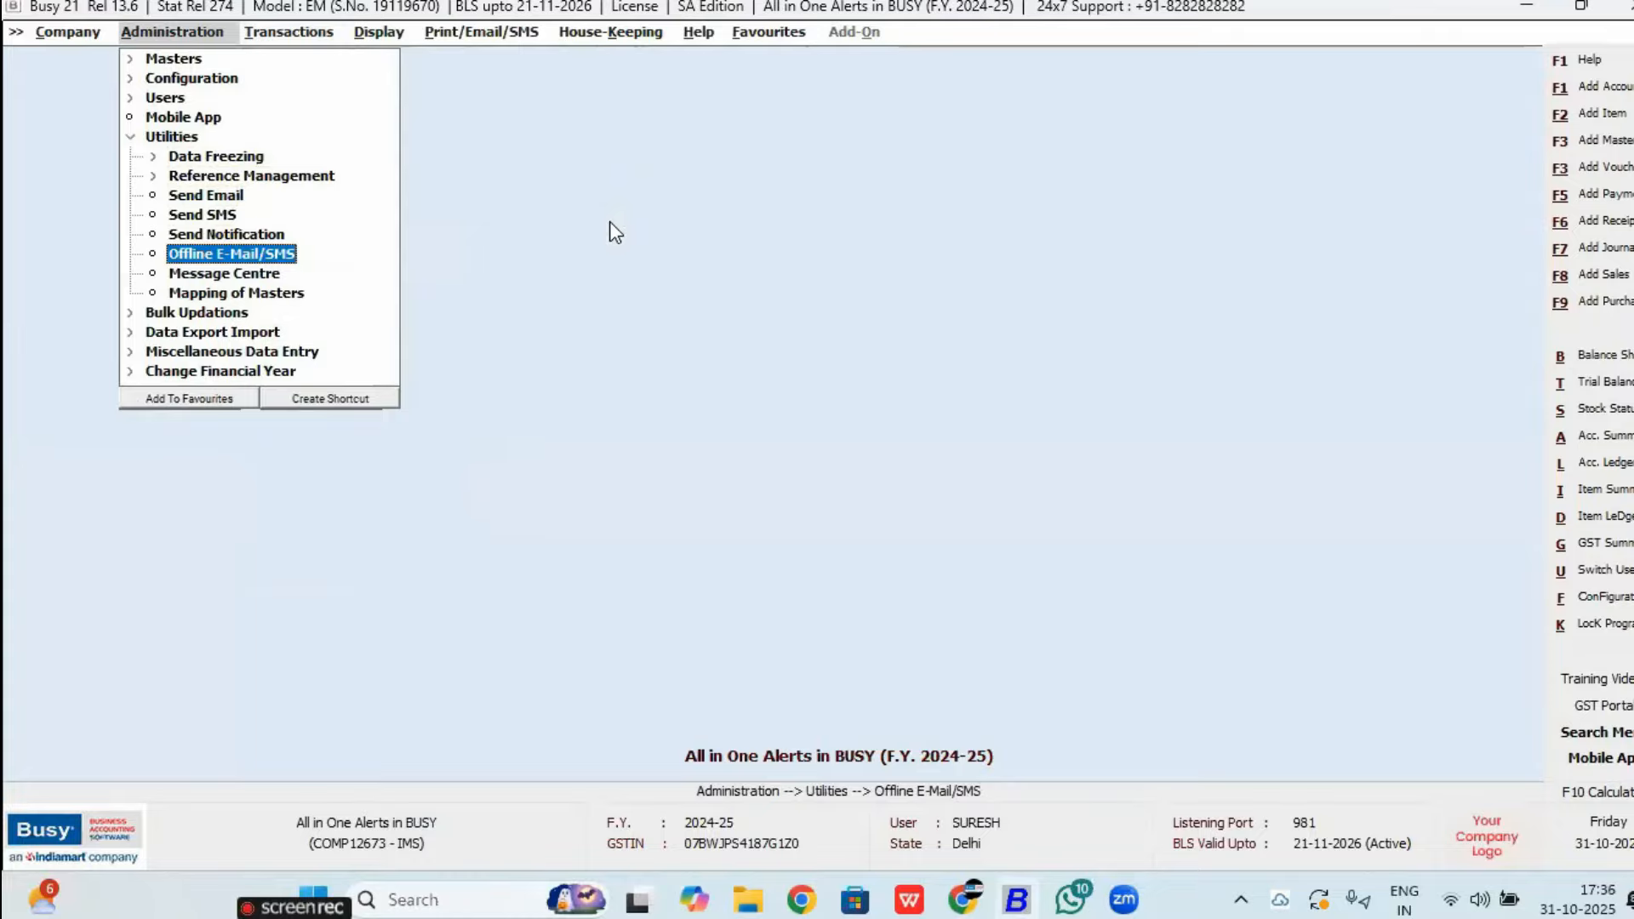
pyautogui.press('Left')
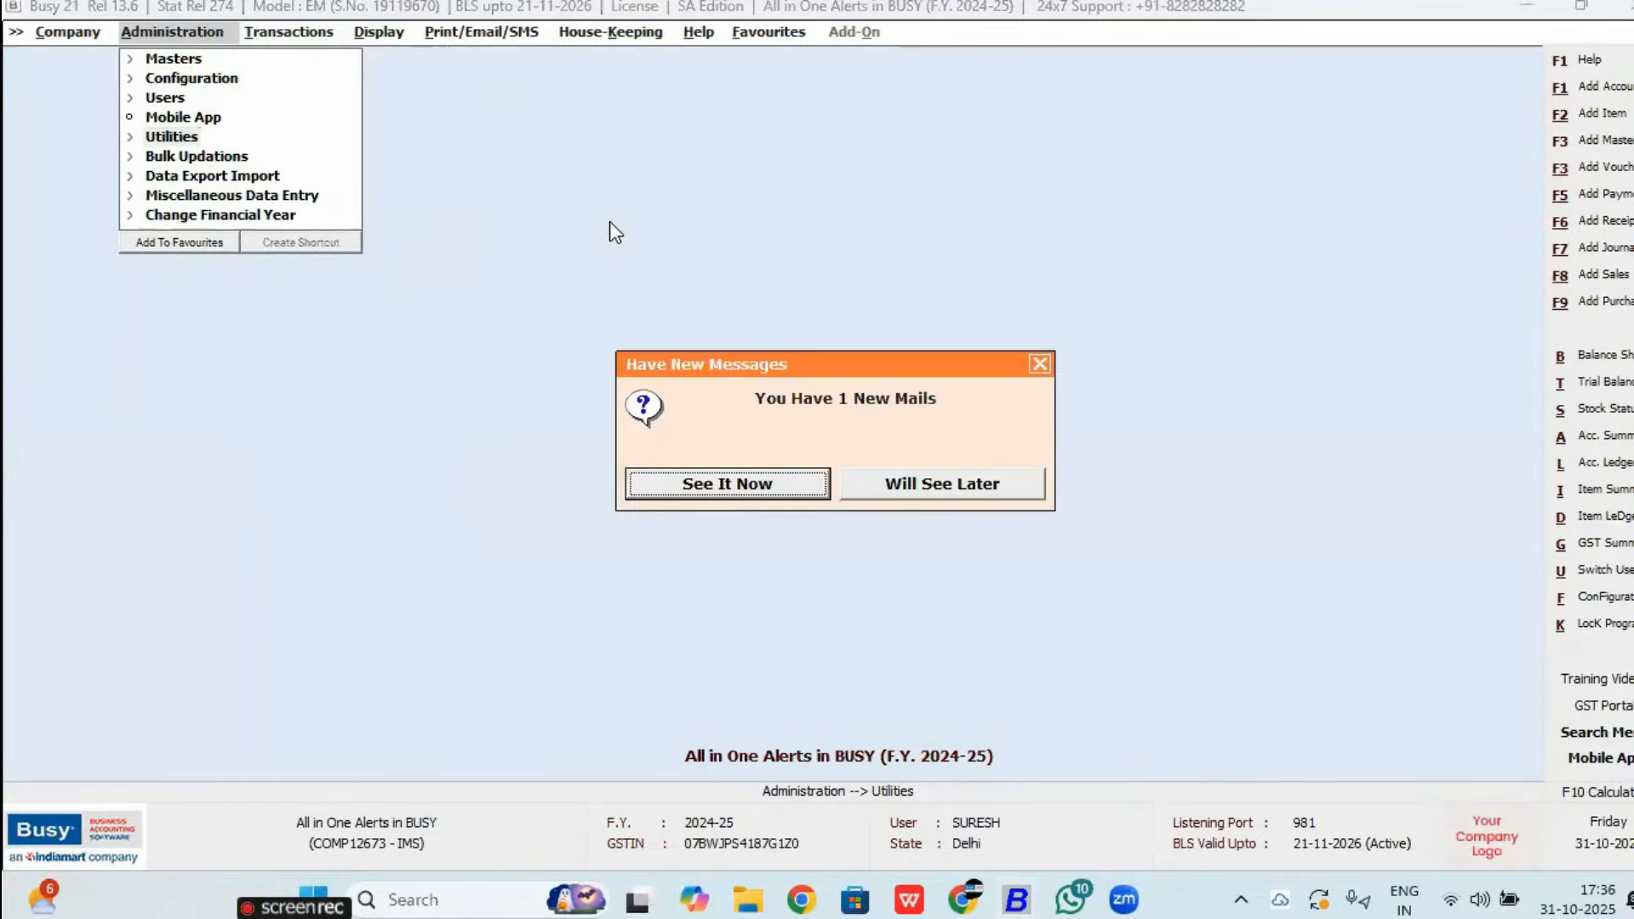
# Step: Switch the login to user A and return to the Utilities list
pyautogui.hotkey('alt', 'u')
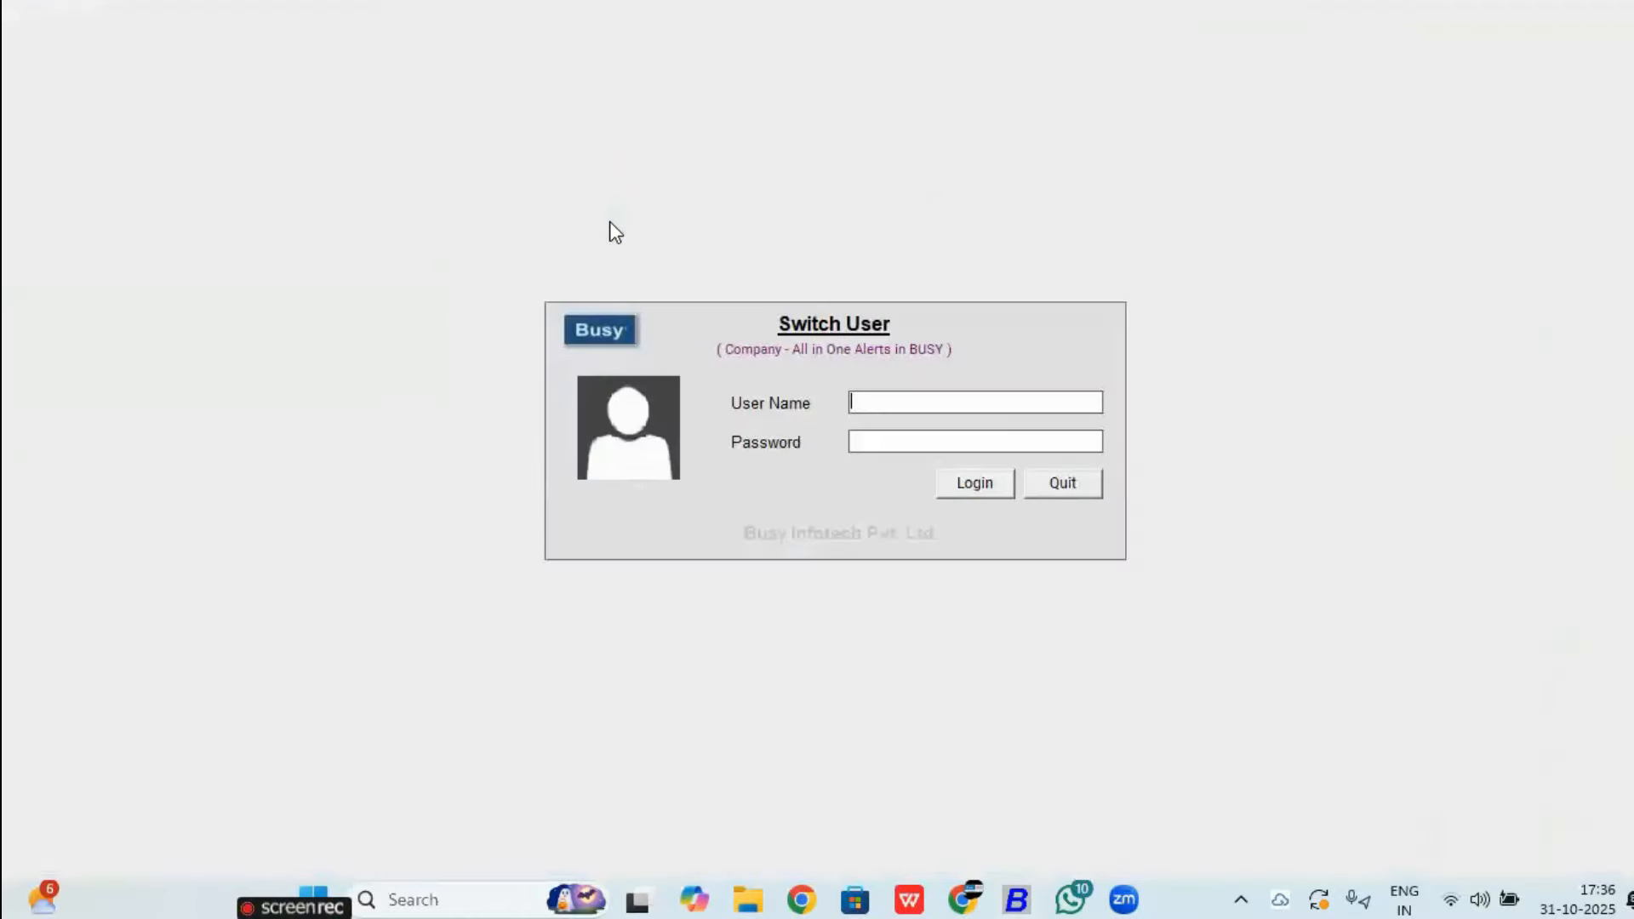
pyautogui.write('a')
pyautogui.press('Return')
pyautogui.write('a')
pyautogui.press('Return')
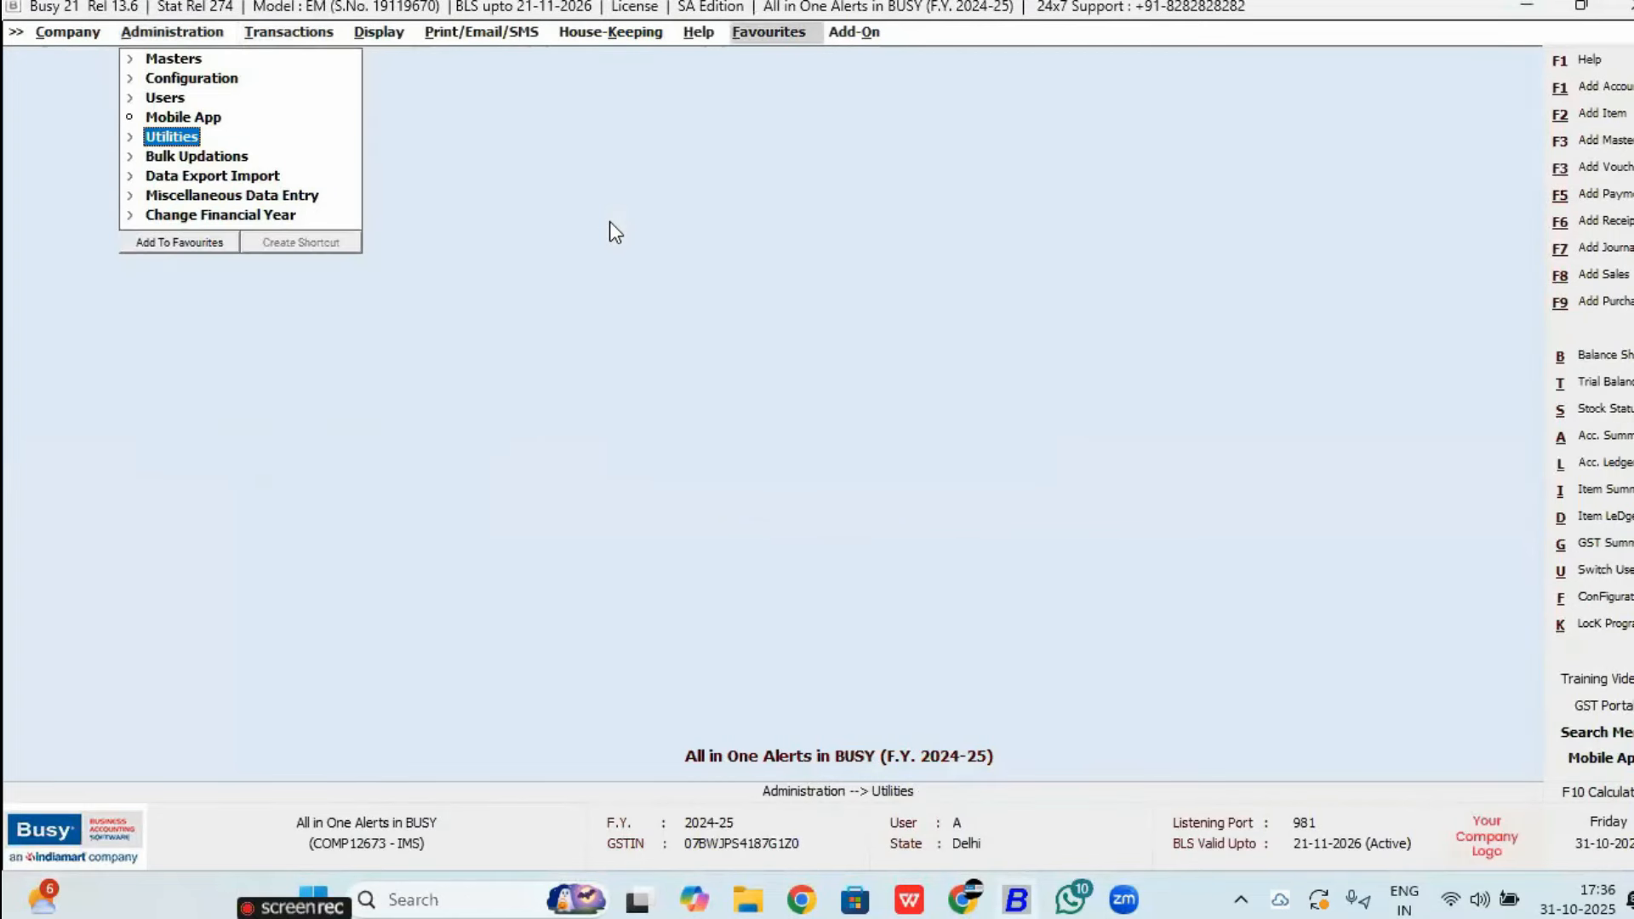
pyautogui.press('Return')
pyautogui.press('Down')
pyautogui.press('Down')
pyautogui.press('Down')
pyautogui.press('Down')
pyautogui.press('Down')
pyautogui.press('Down')
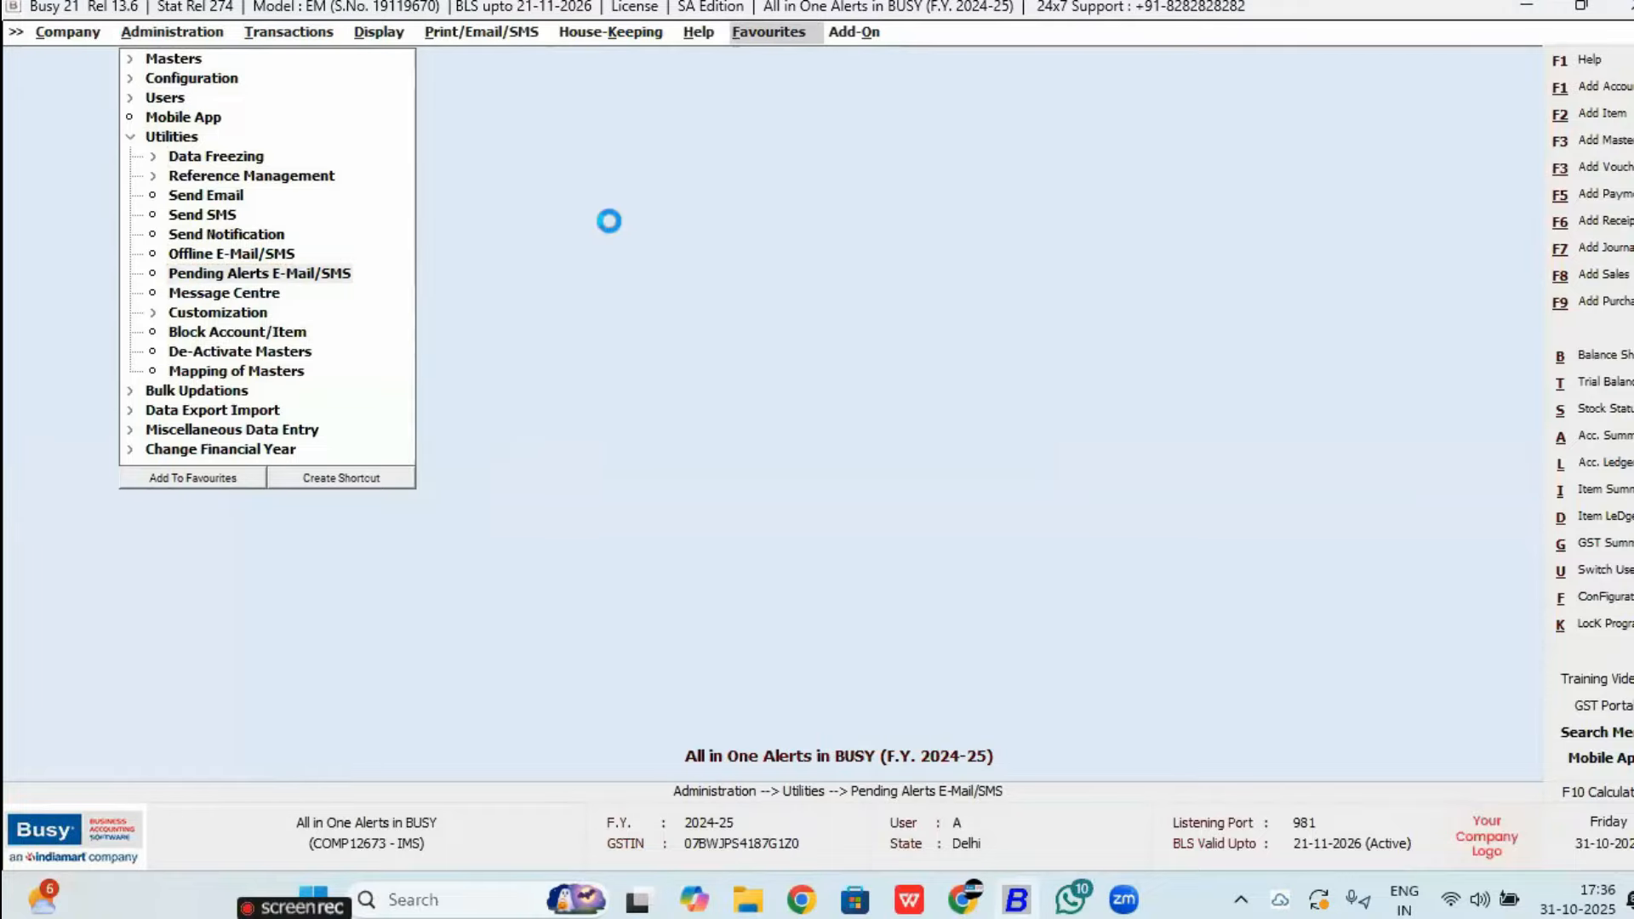
# Step: Send all eight pending alert e-mails from Pending Alerts E-Mail/SMS and acknowledge the confirmation
pyautogui.press('Return')
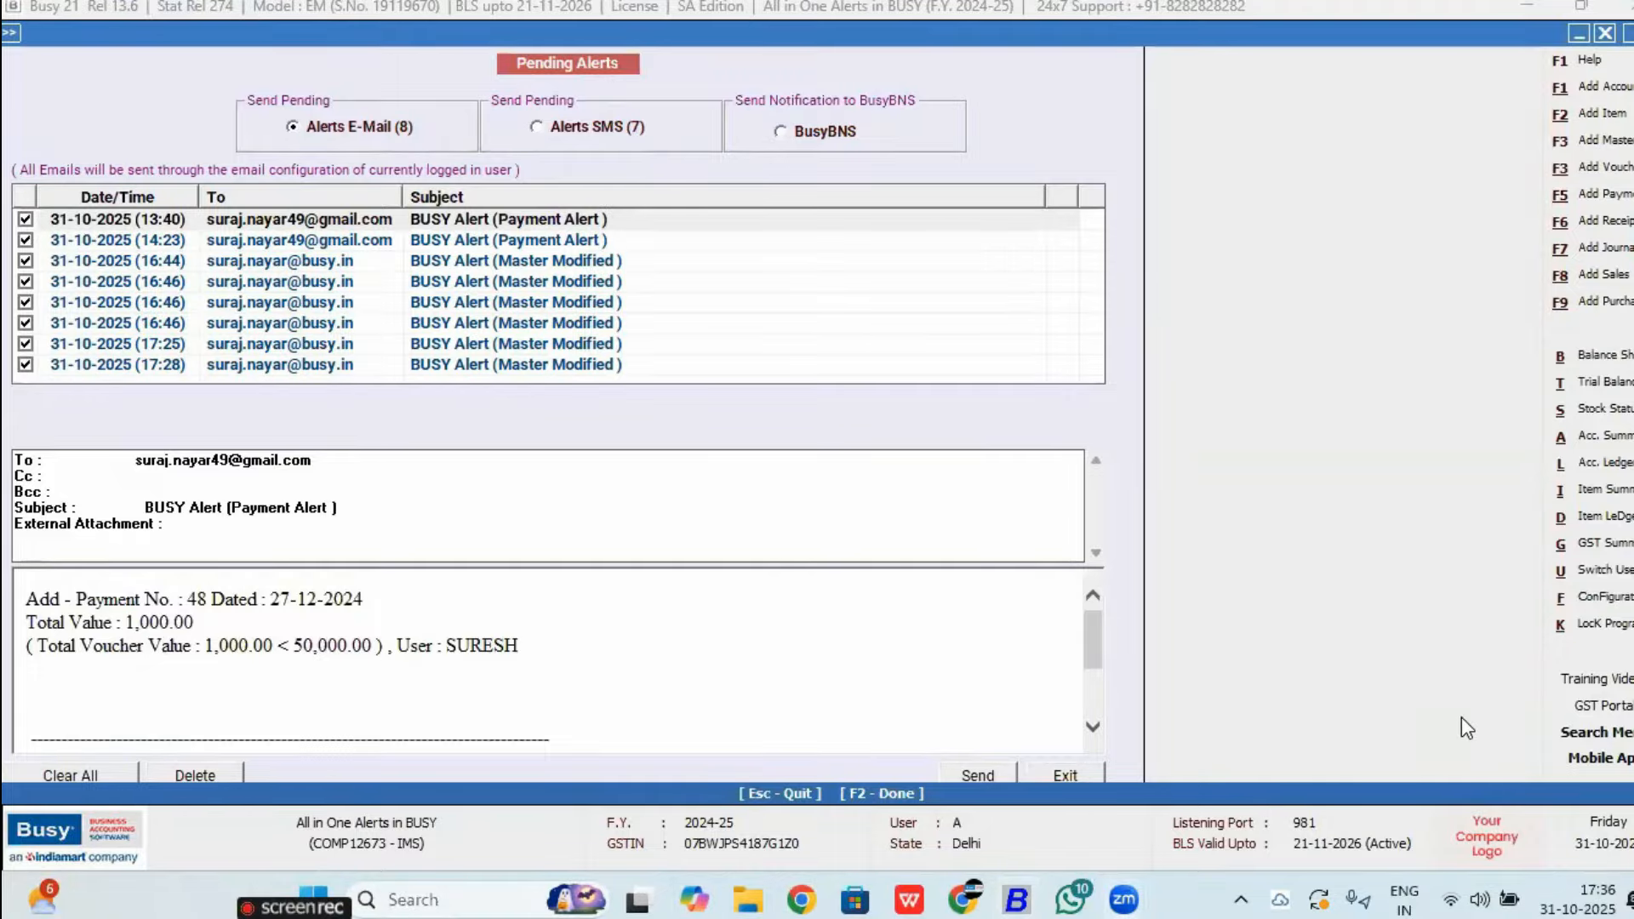
pyautogui.click(958, 773)
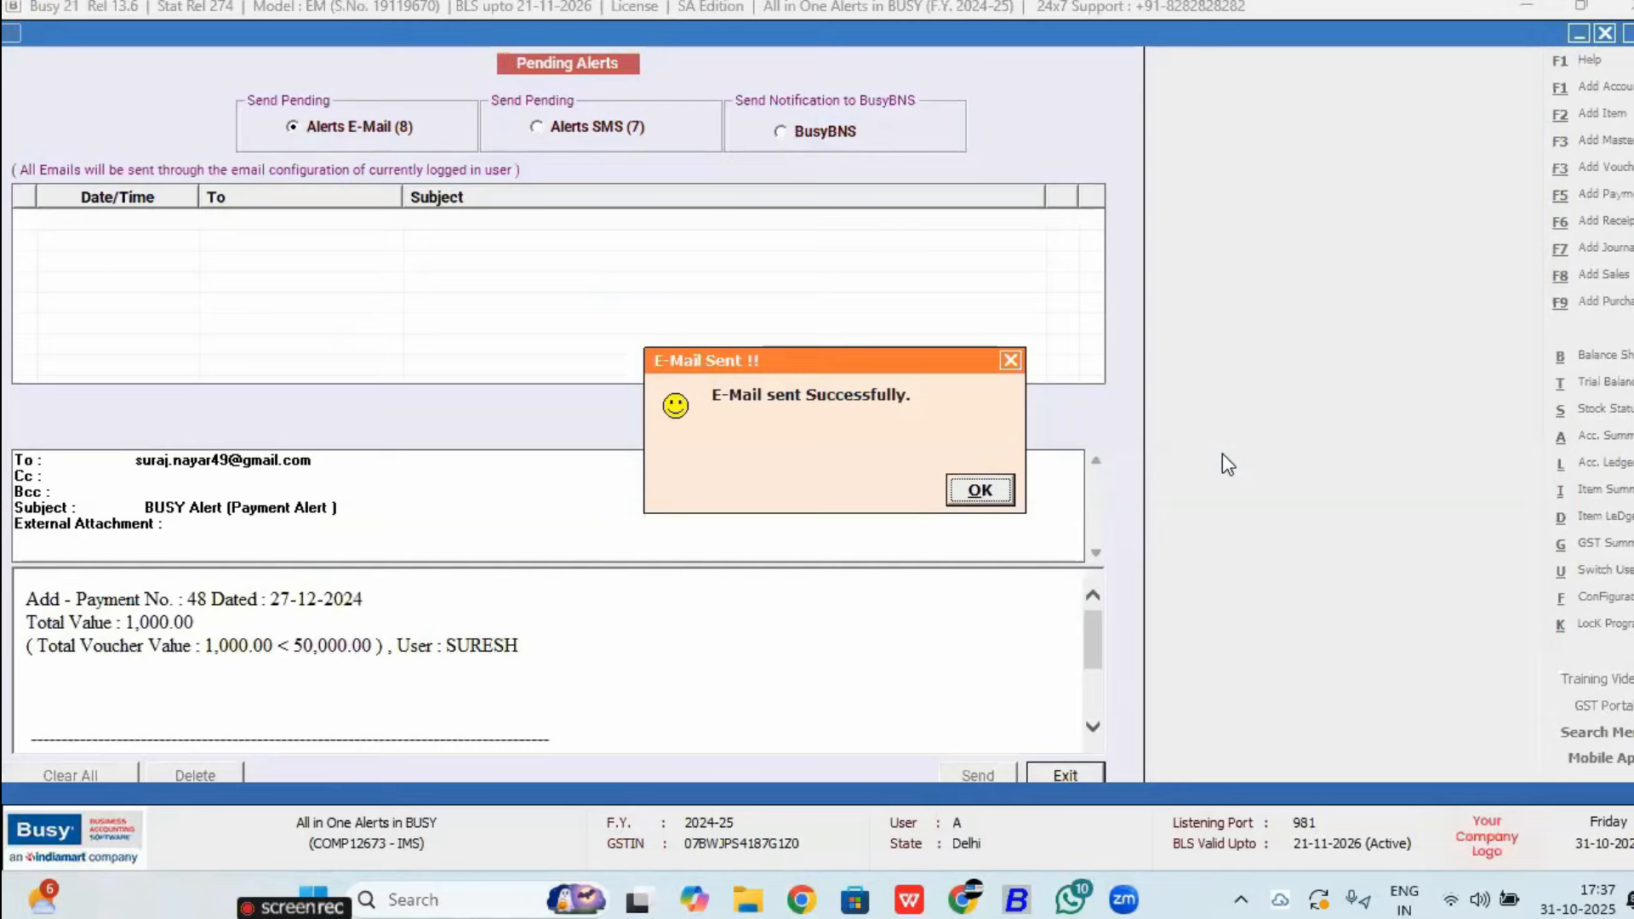
pyautogui.press('Return')
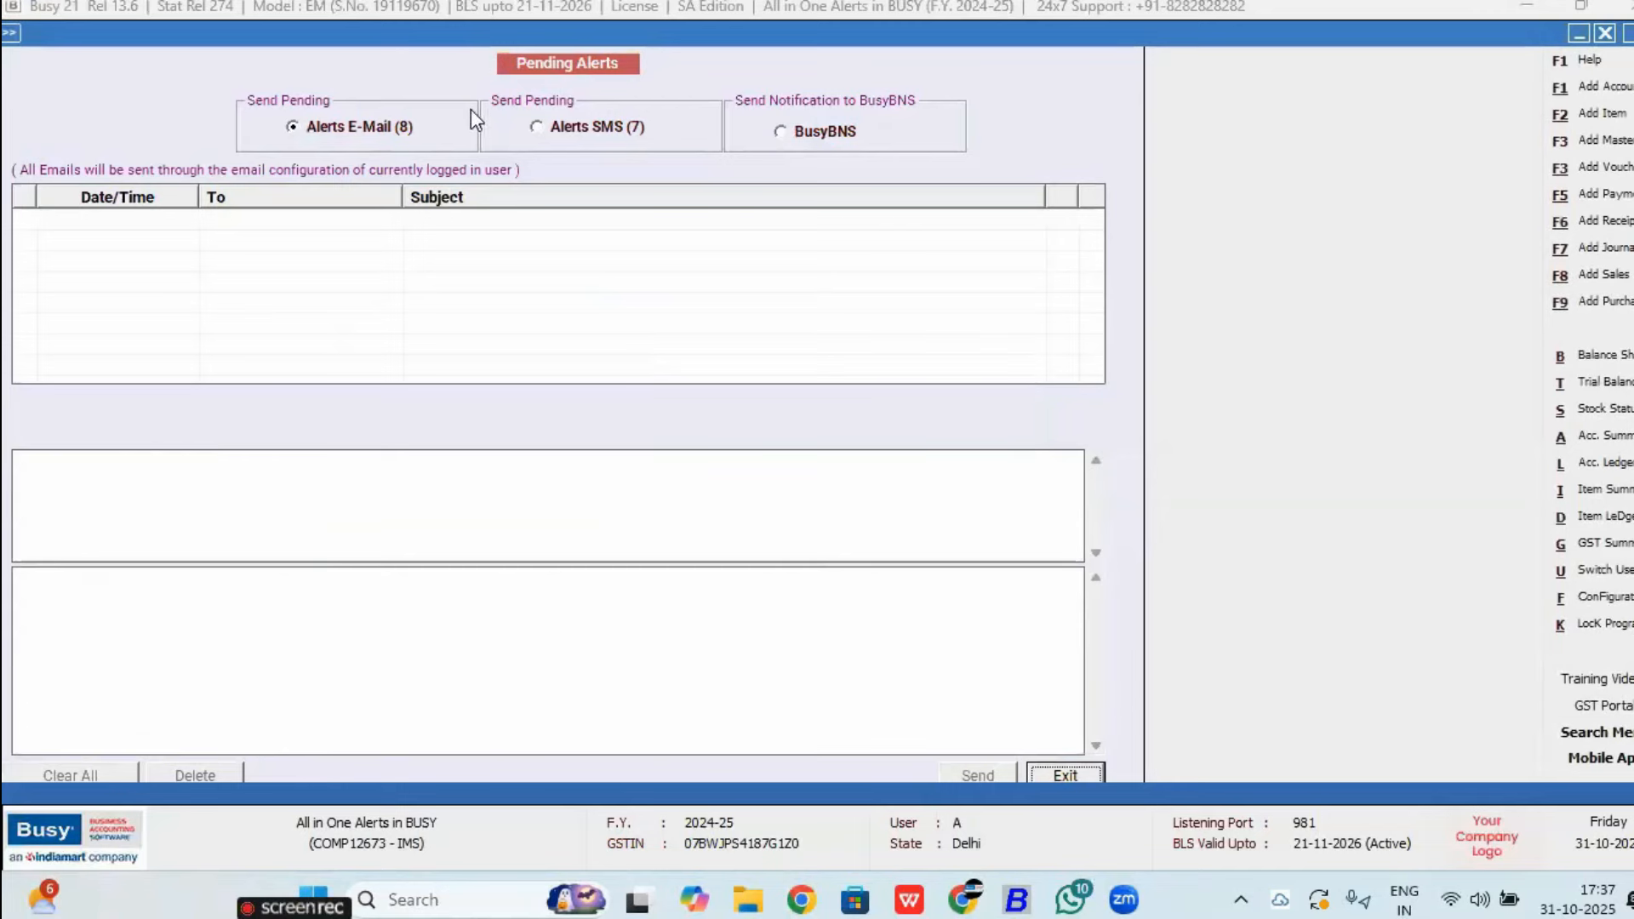
# Step: Send the first of the 7 pending SMS alerts (0059 PALLA) via WhatsApp, then return to BUSY
pyautogui.click(541, 129)
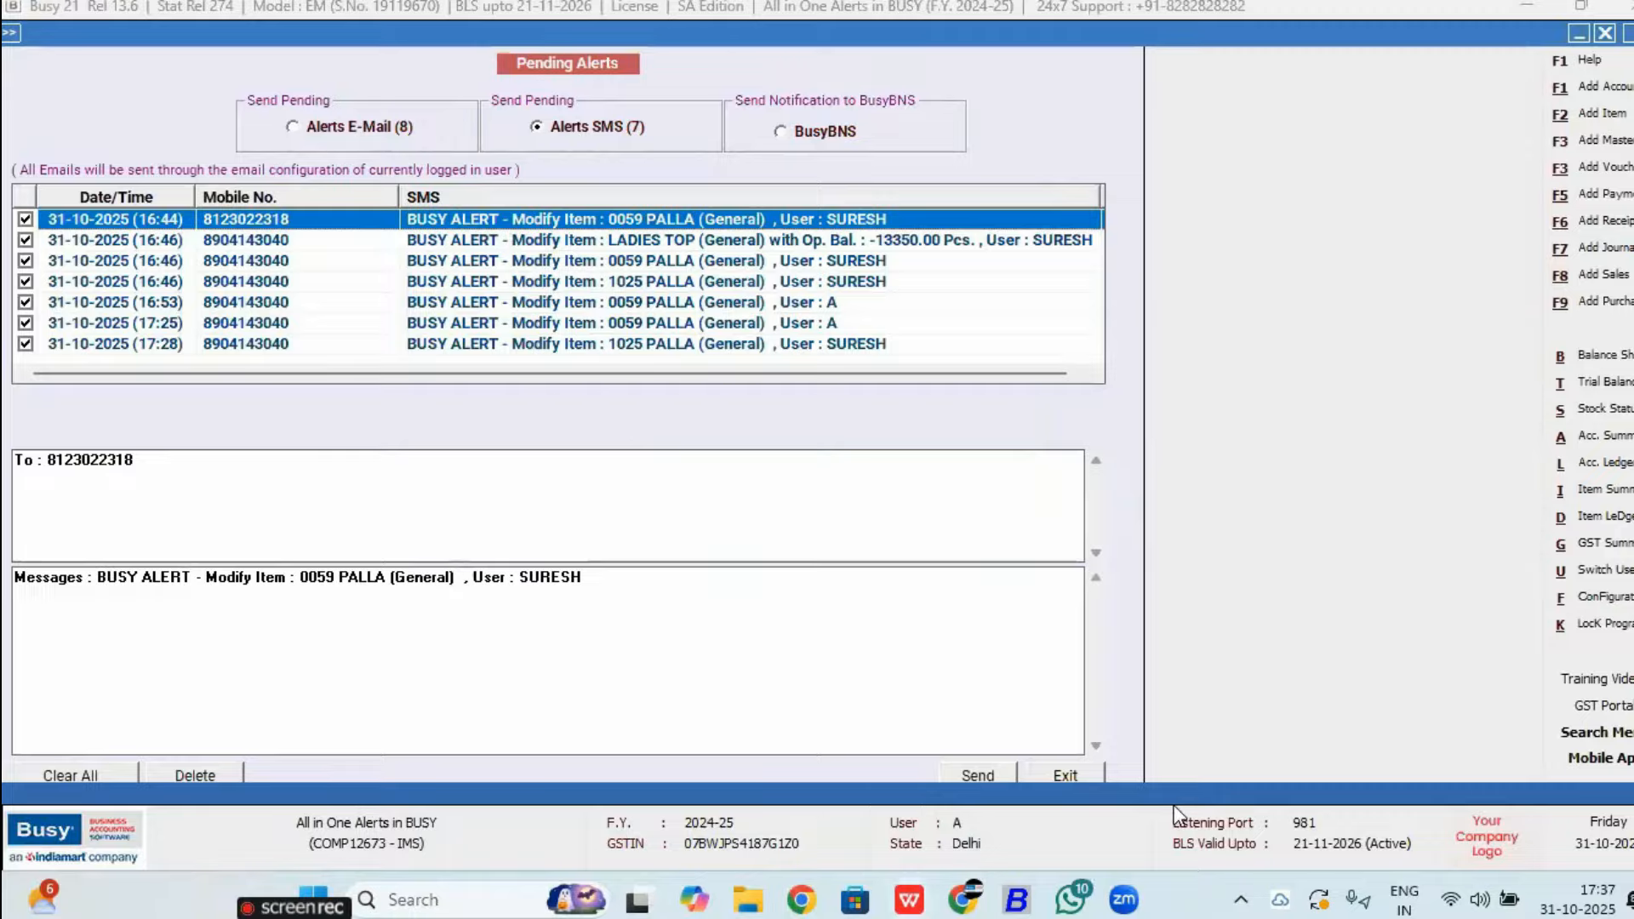
pyautogui.click(999, 774)
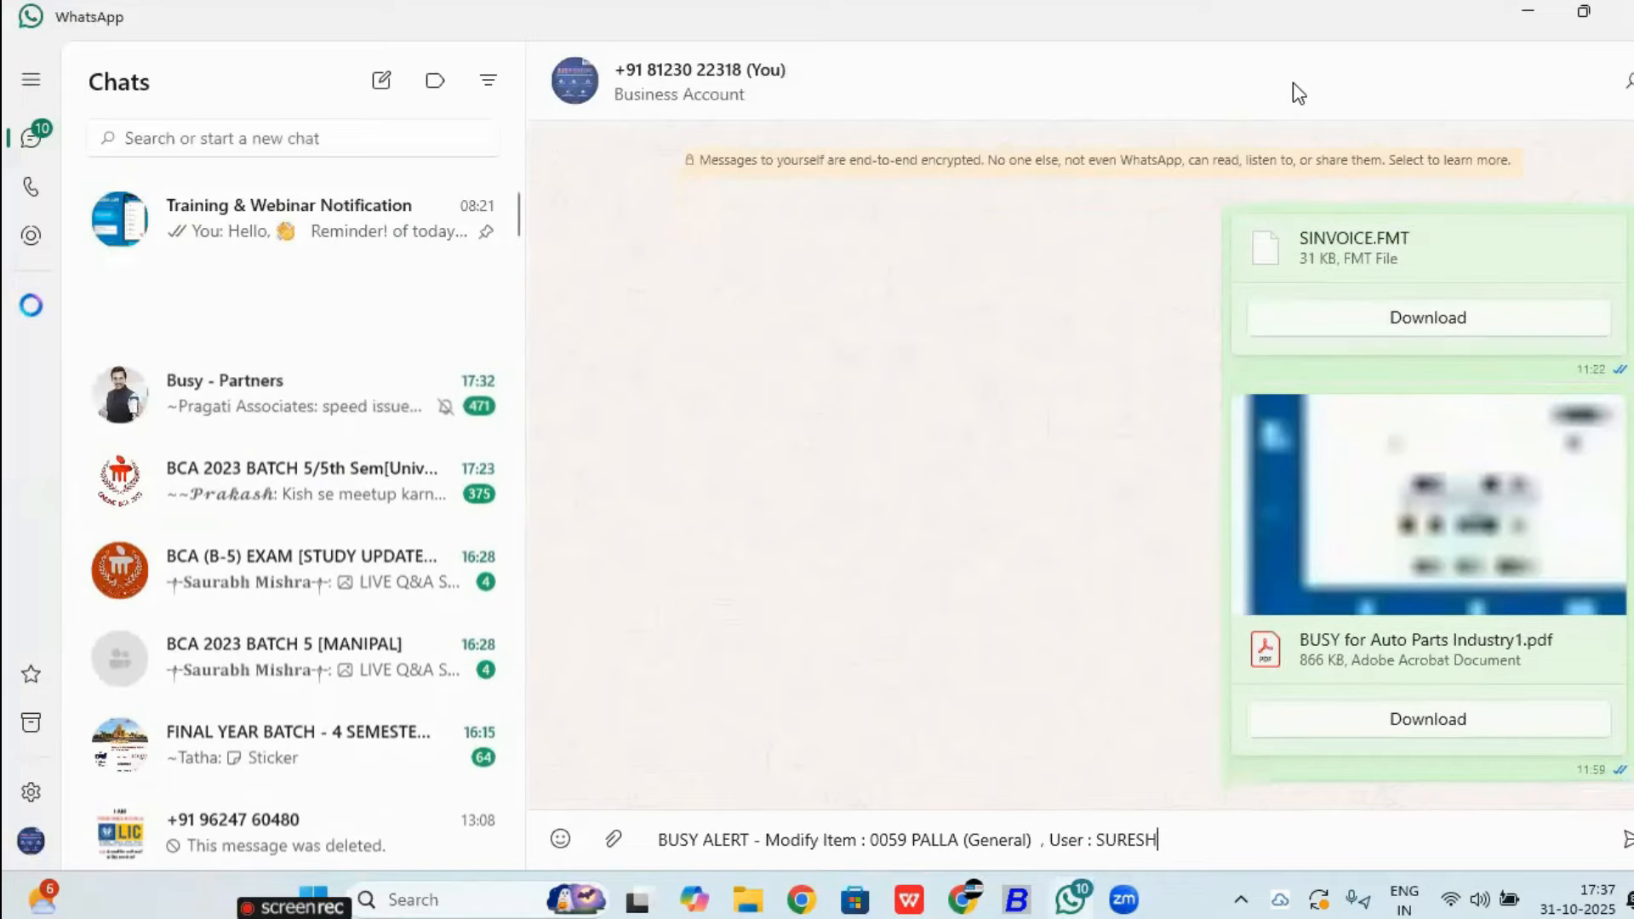
pyautogui.press('Return')
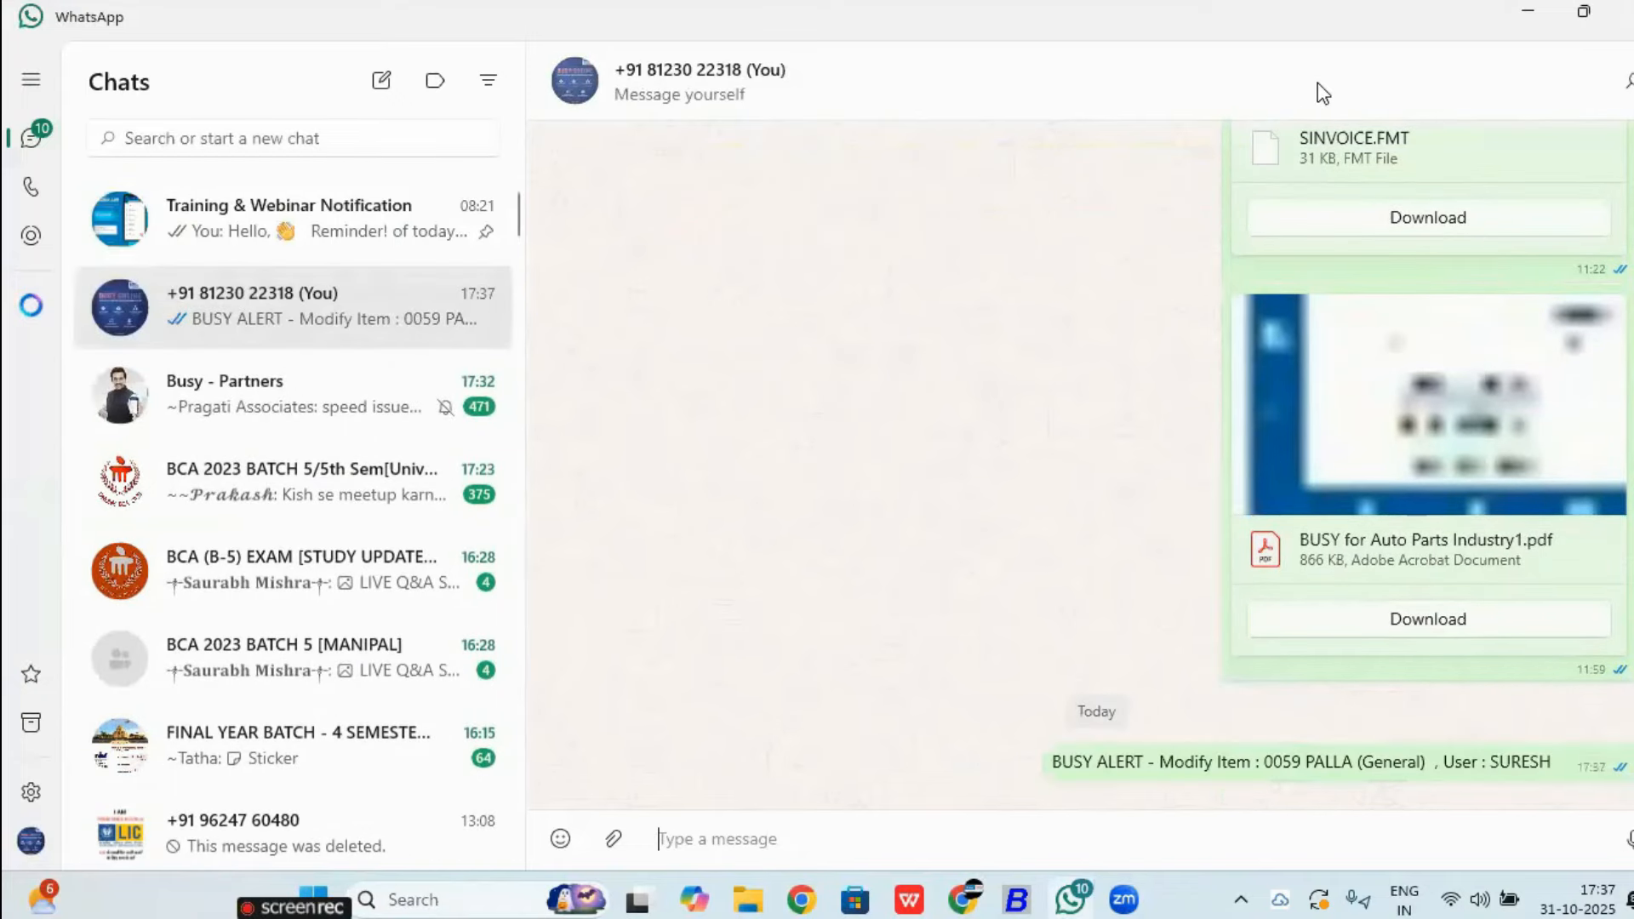
pyautogui.click(1534, 13)
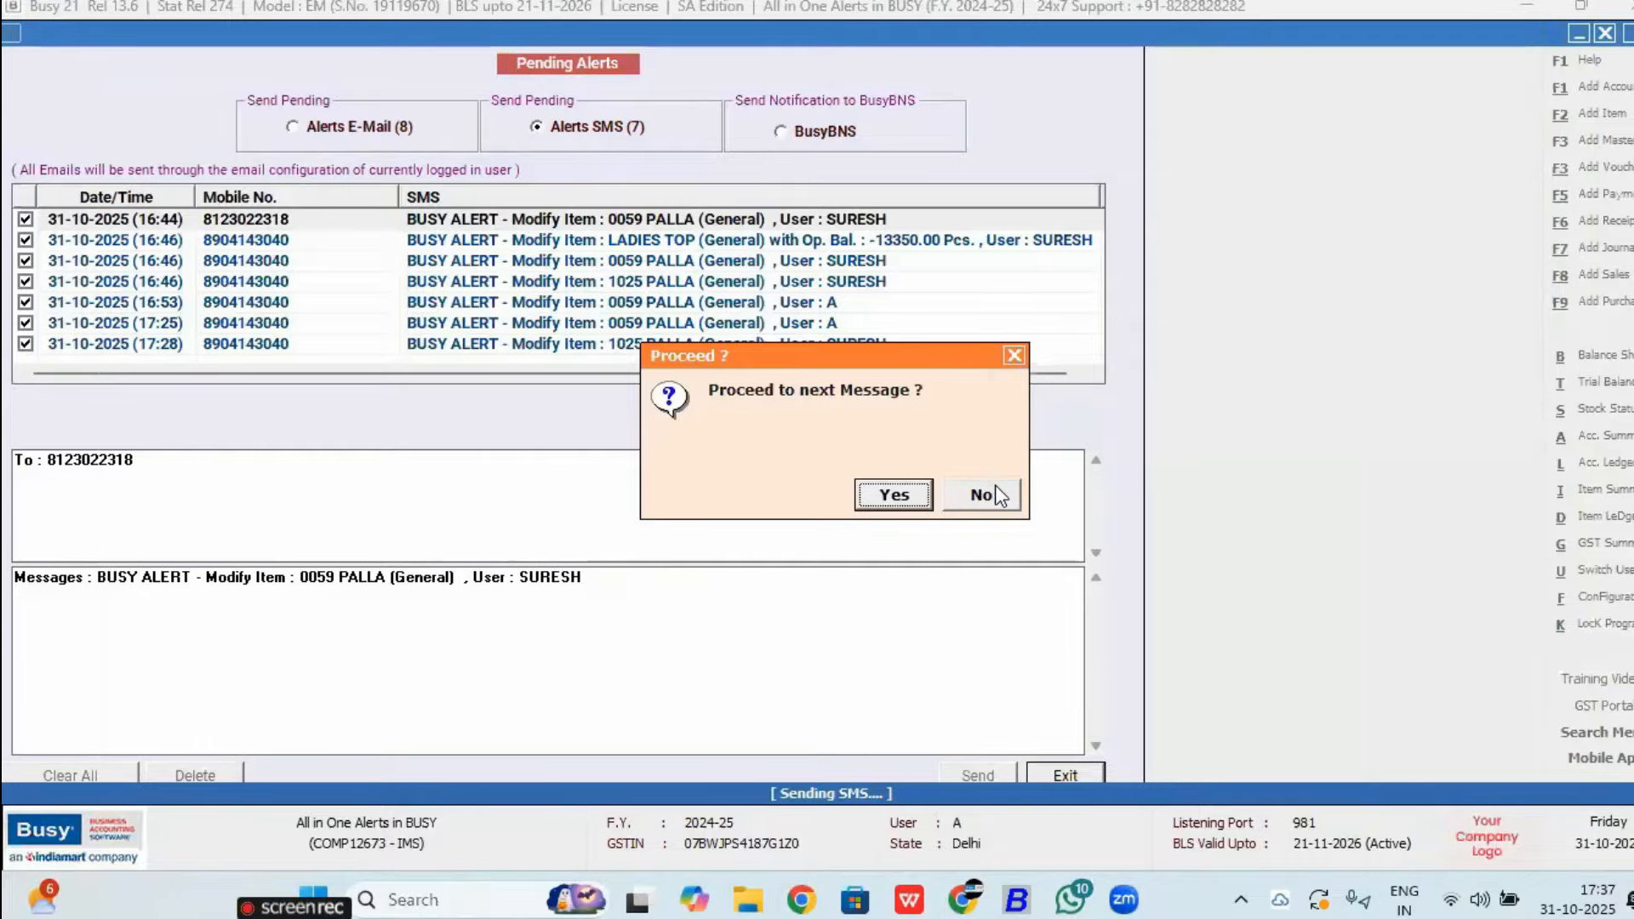